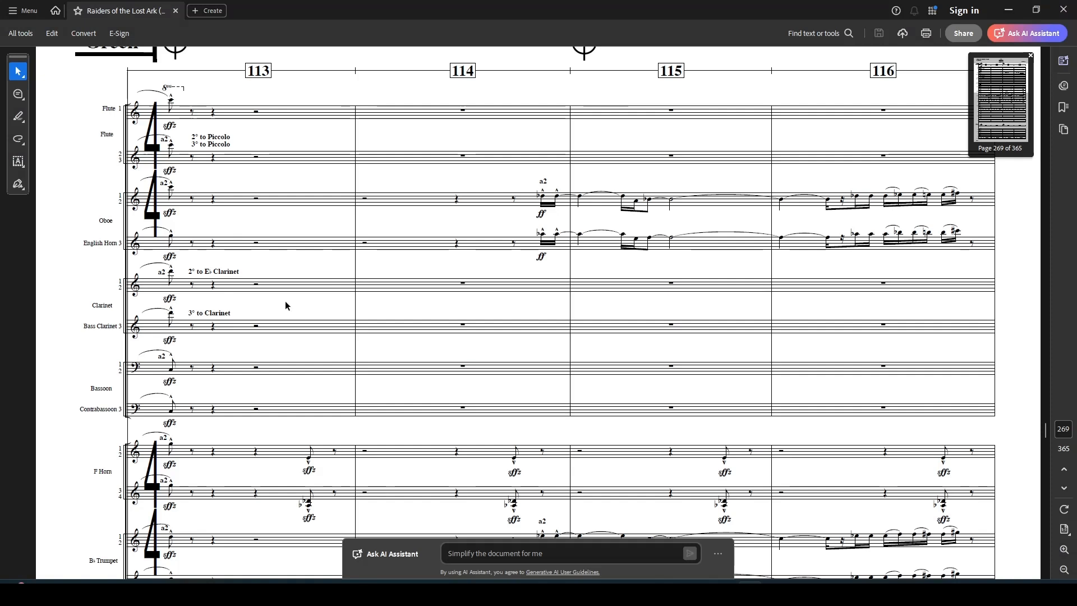
Step: Compare the untitled MuseScore score against the reference score PDF
scroll(159, 351, "down", 1)
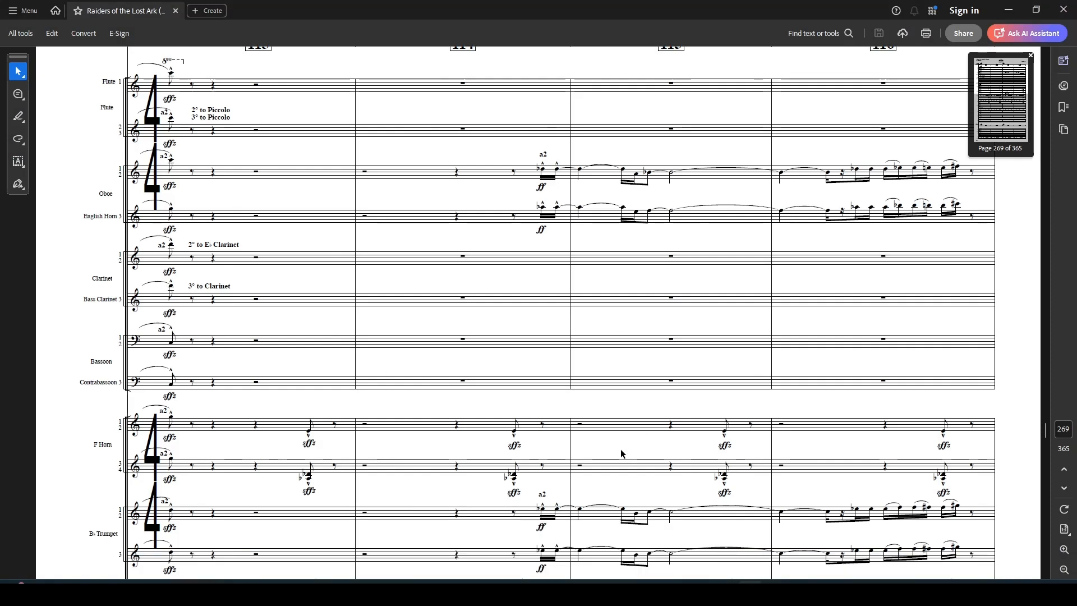
mouse_move(664, 551)
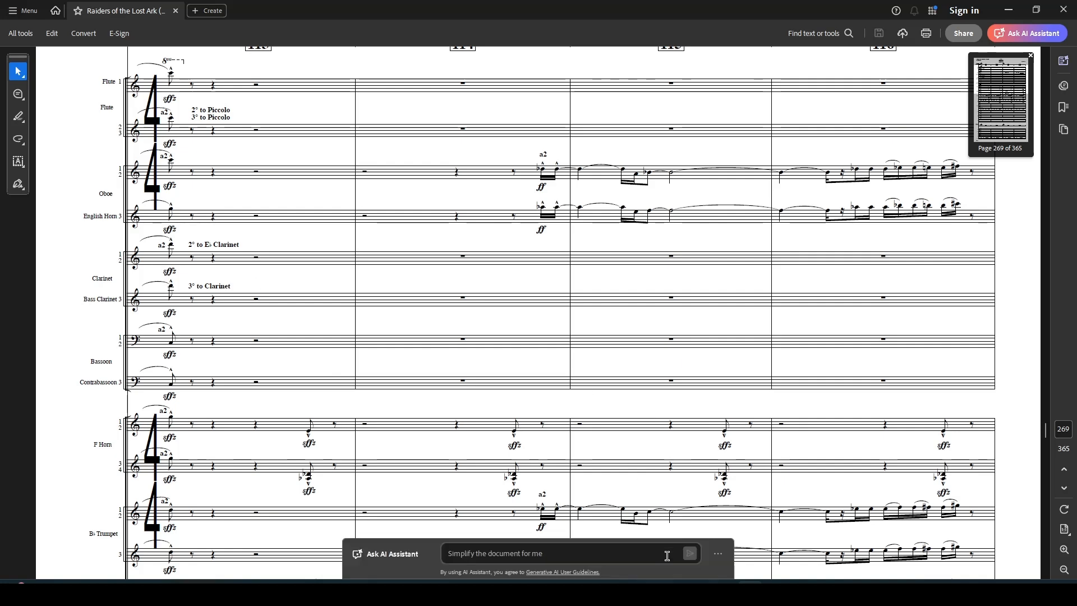
key("alt+Tab")
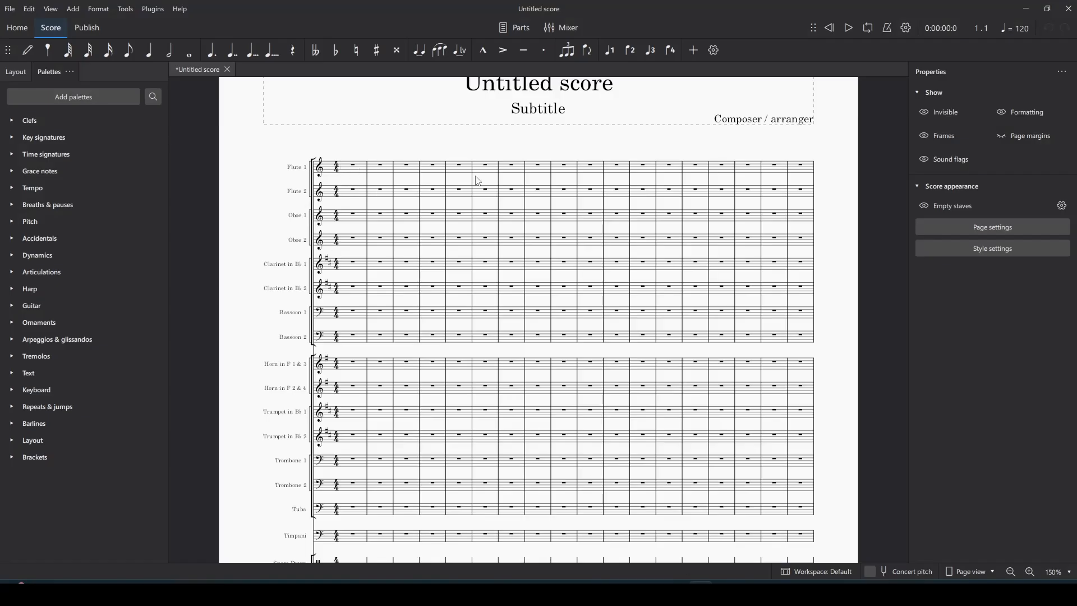
key("alt+Tab")
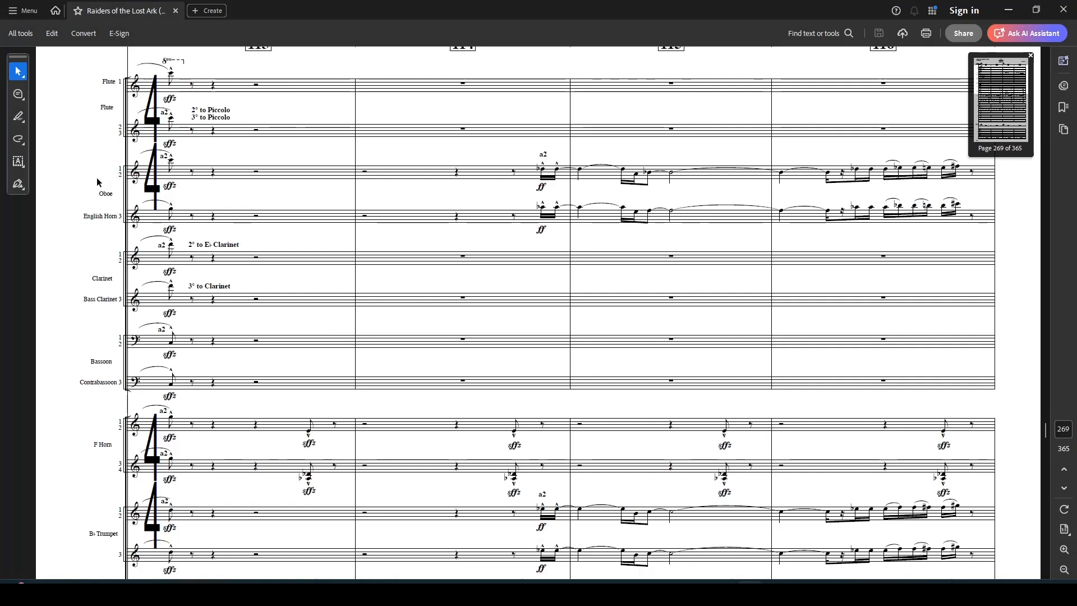
key("alt+Tab")
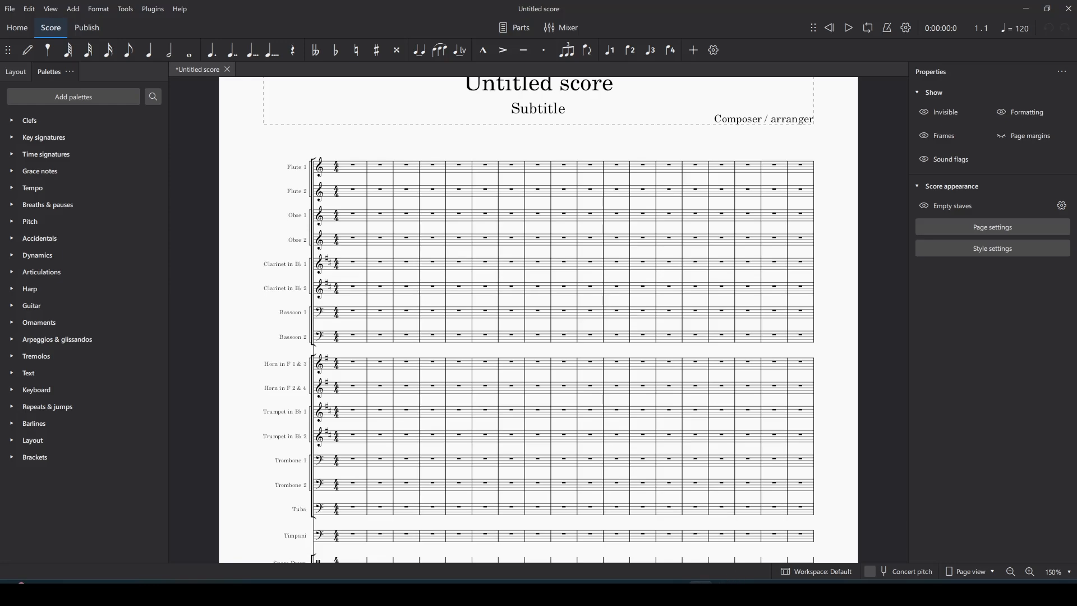
key("alt+Tab")
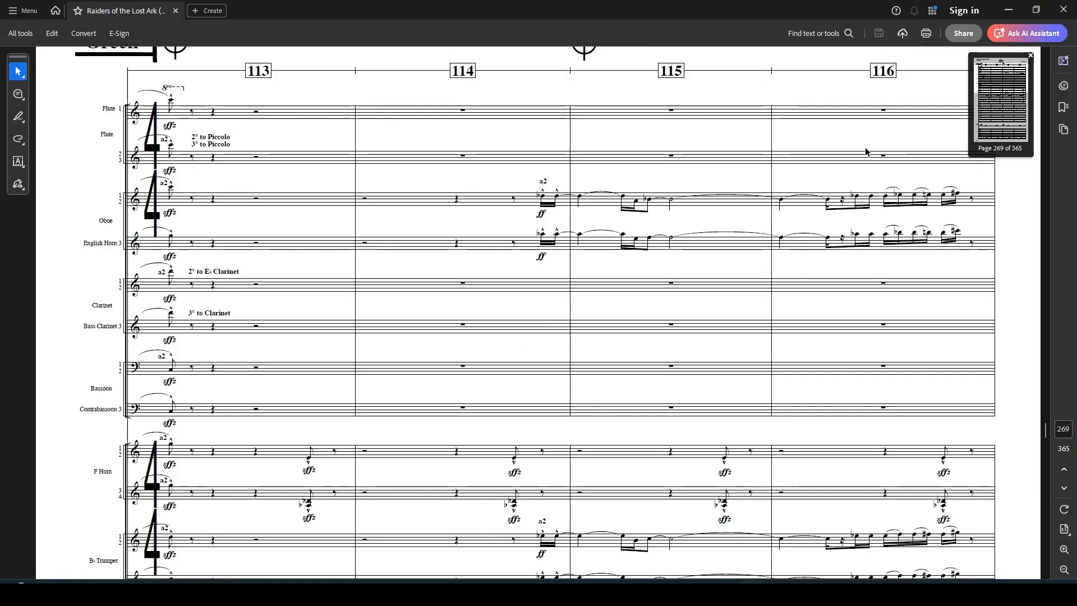
scroll(729, 222, "down", 1)
key("alt+Tab")
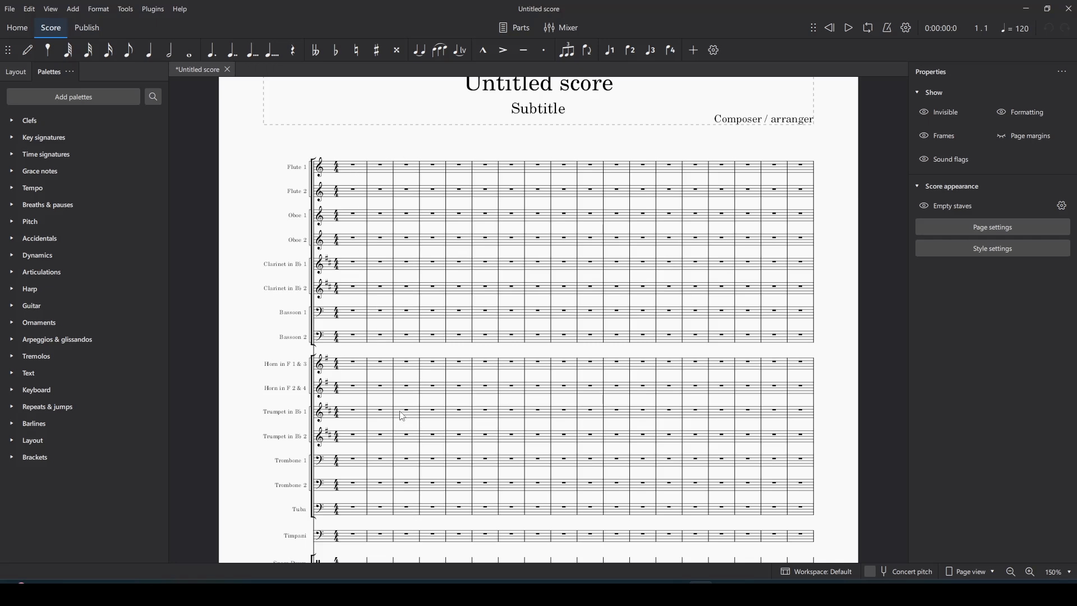
scroll(402, 418, "down", 5)
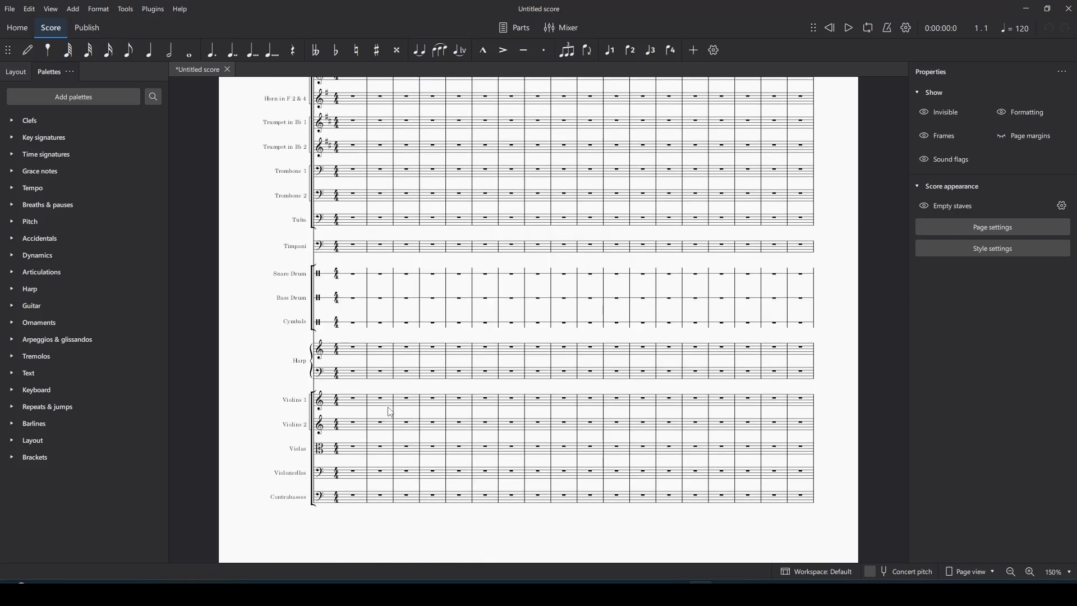
scroll(415, 416, "up", 3)
scroll(567, 345, "up", 3)
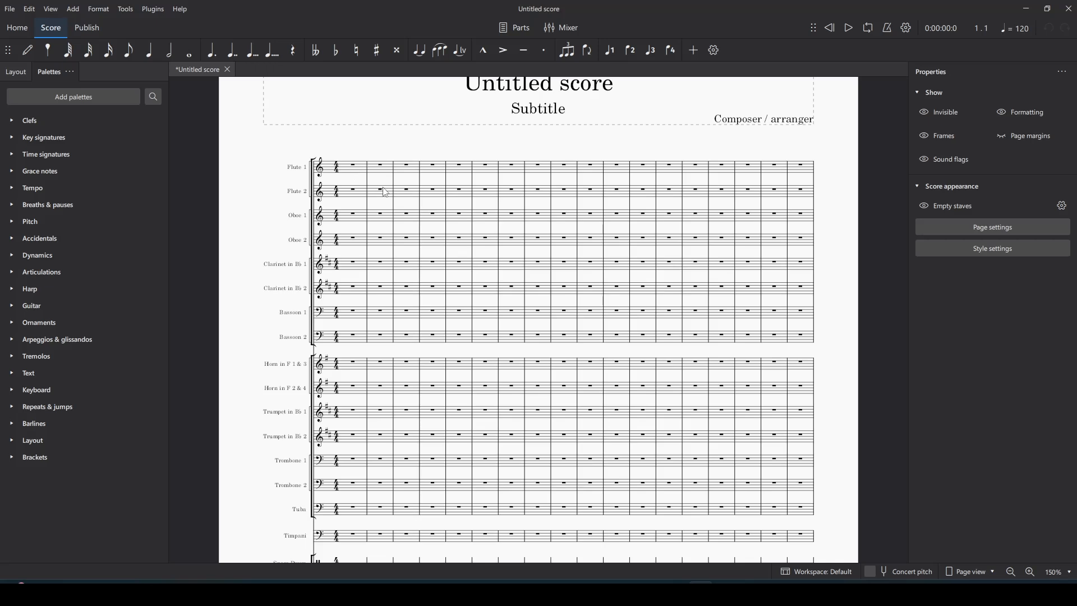
scroll(382, 189, "down", 3)
scroll(383, 180, "up", 3)
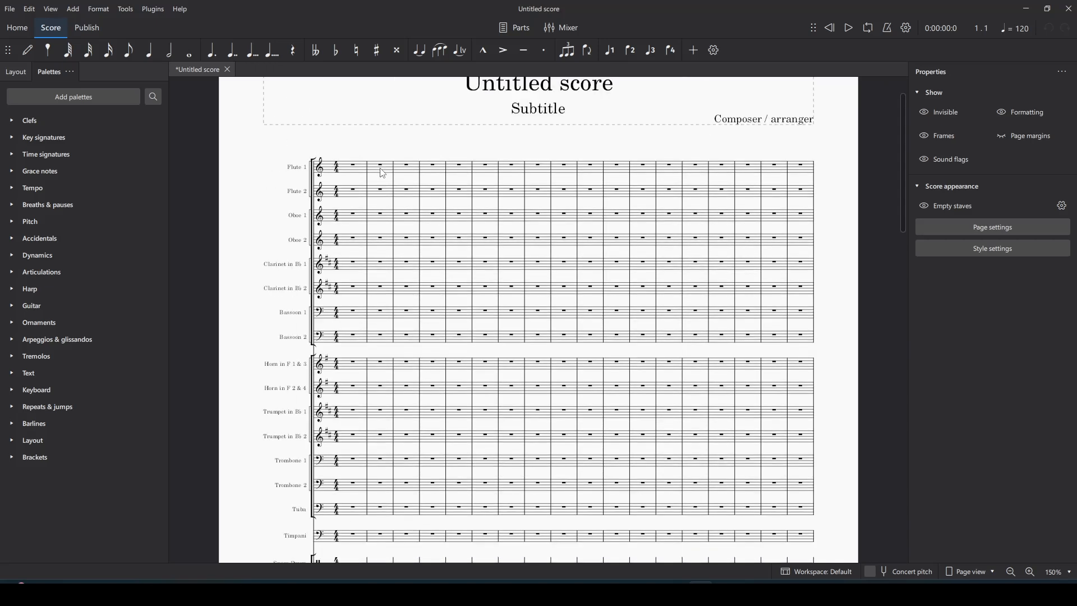
Step: Apply the open/atonal key signature from Flute 1 measure 1 to the whole score
left_click(357, 172)
left_click(65, 140)
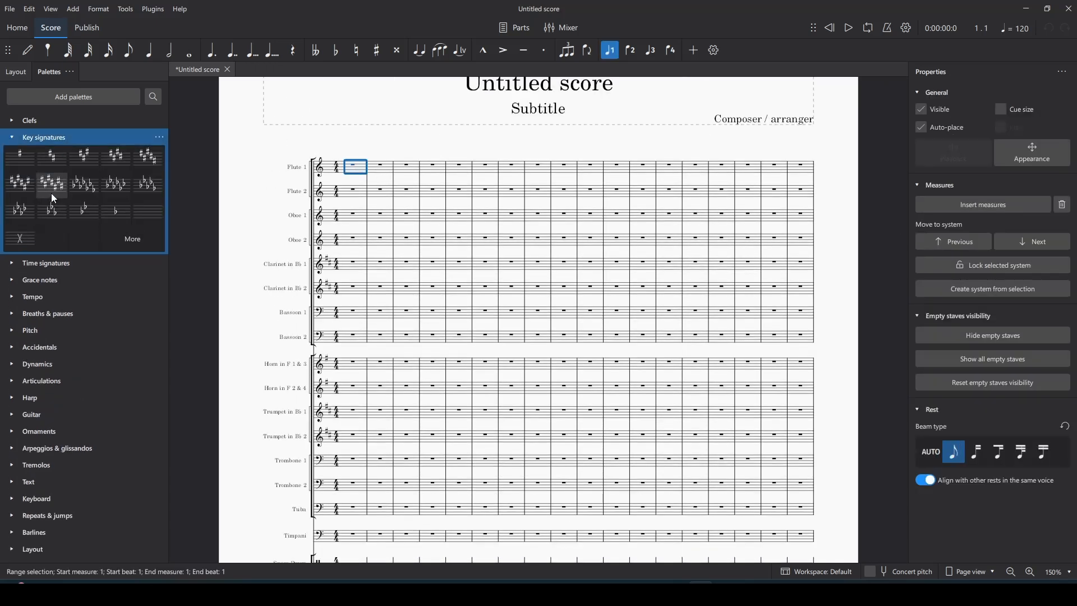
left_click(20, 239)
left_click(397, 144)
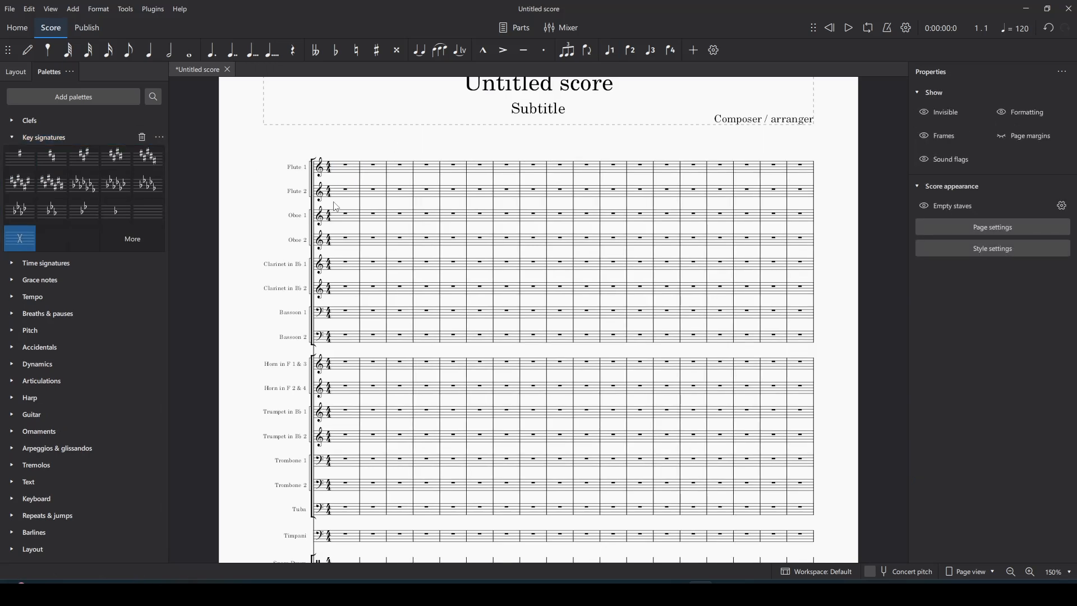
Step: Zoom the score to 200%, check it against the PDF, then return to 150%
scroll(337, 207, "down", 1)
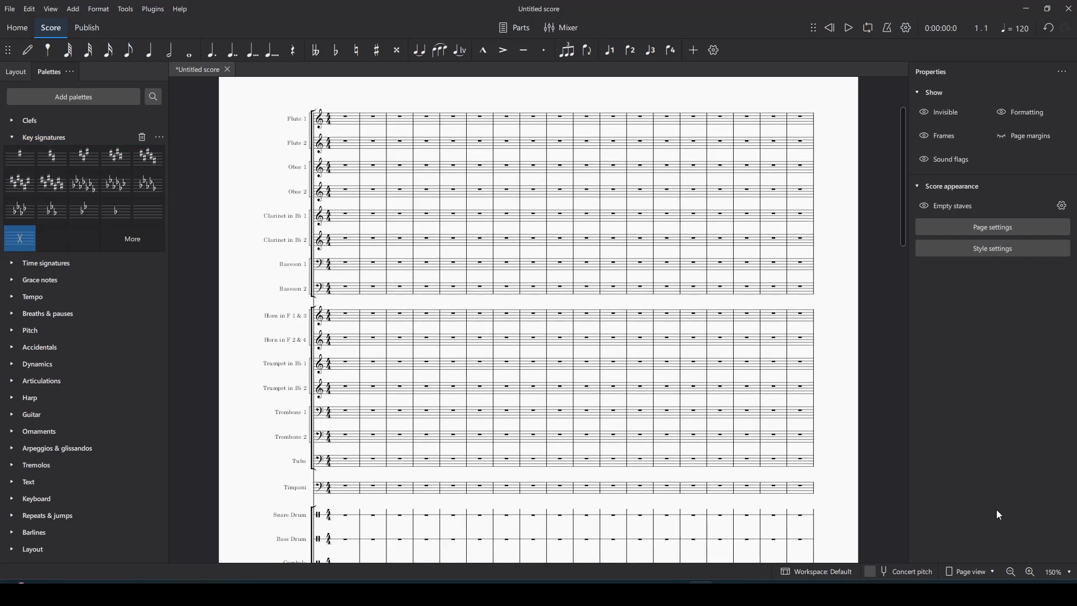
left_click(1033, 571)
scroll(683, 418, "up", 1)
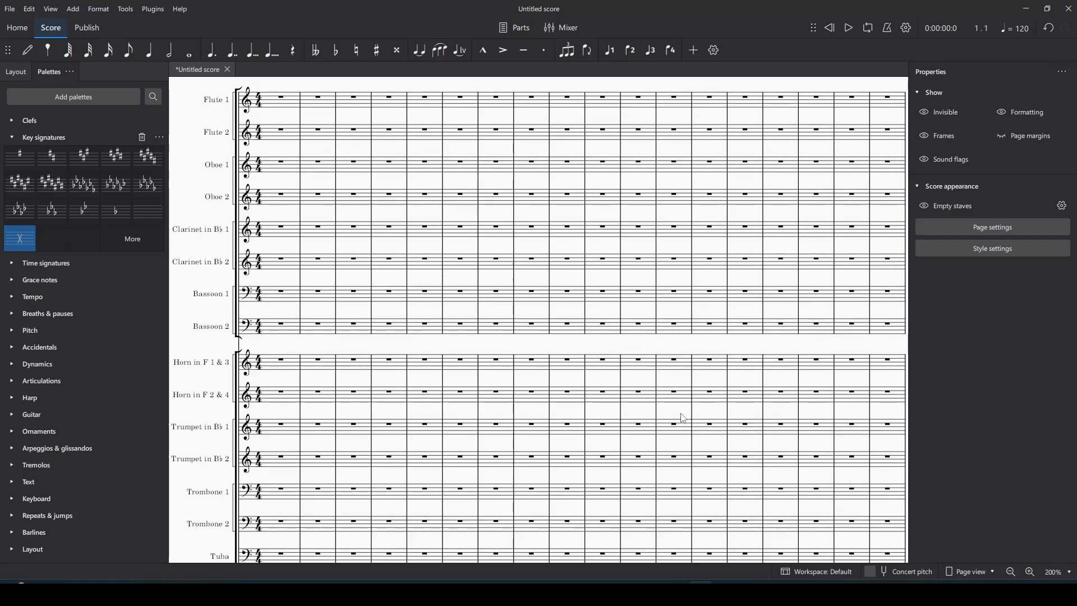
key("alt+Tab")
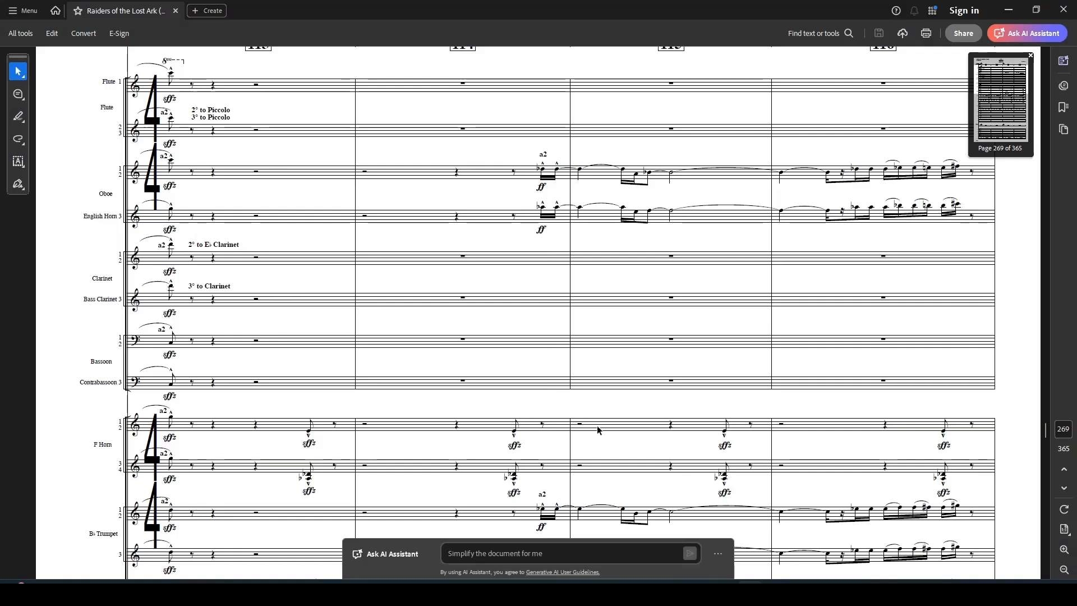
key("alt+Tab")
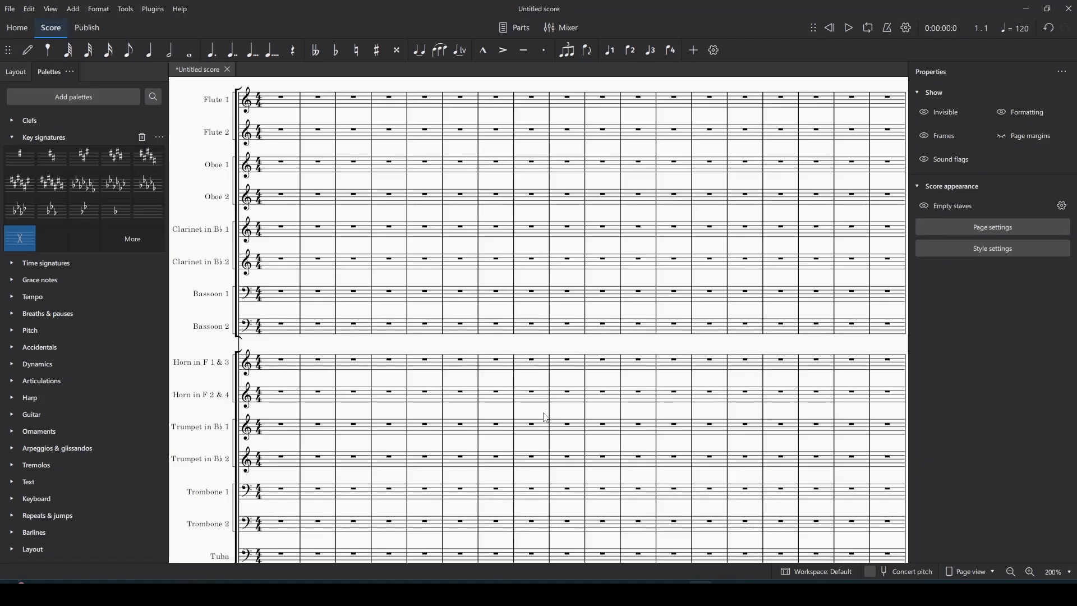
scroll(730, 561, "right", 1)
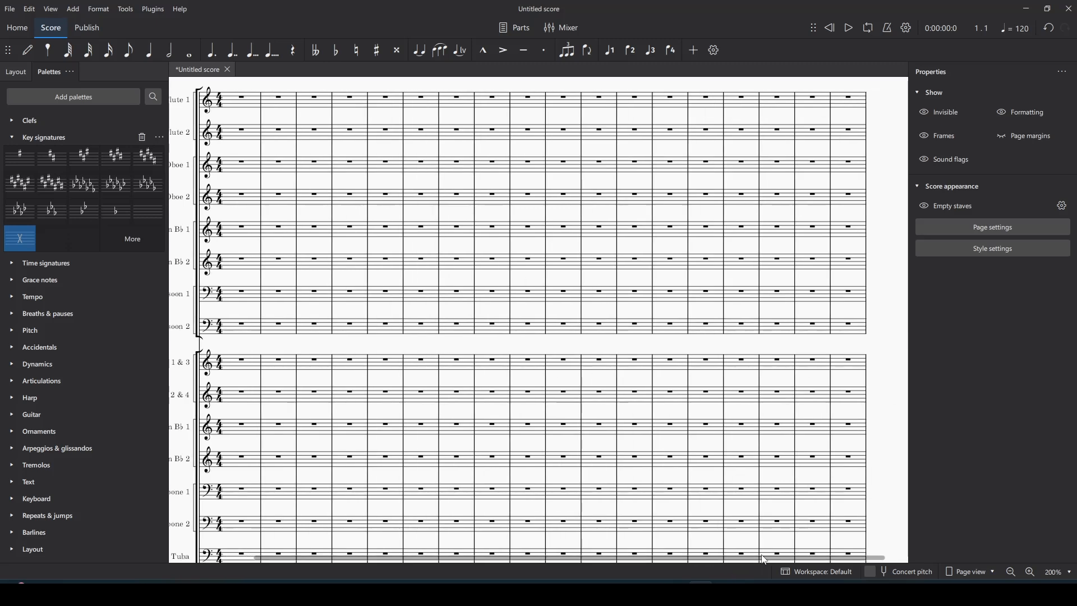
left_click(1011, 572)
scroll(504, 385, "up", 1)
scroll(505, 385, "down", 1)
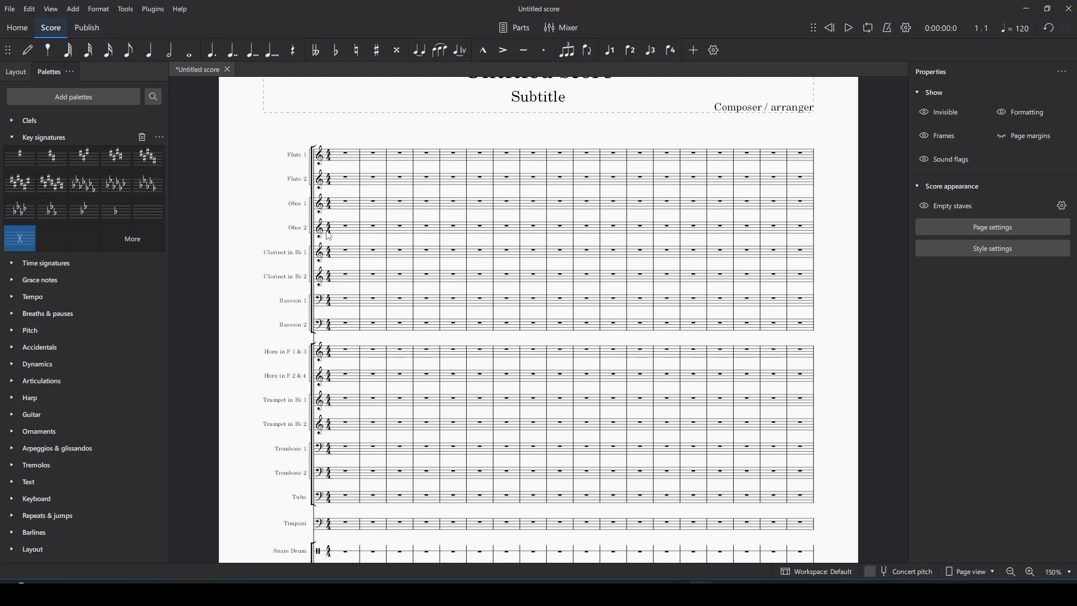
scroll(326, 231, "down", 1)
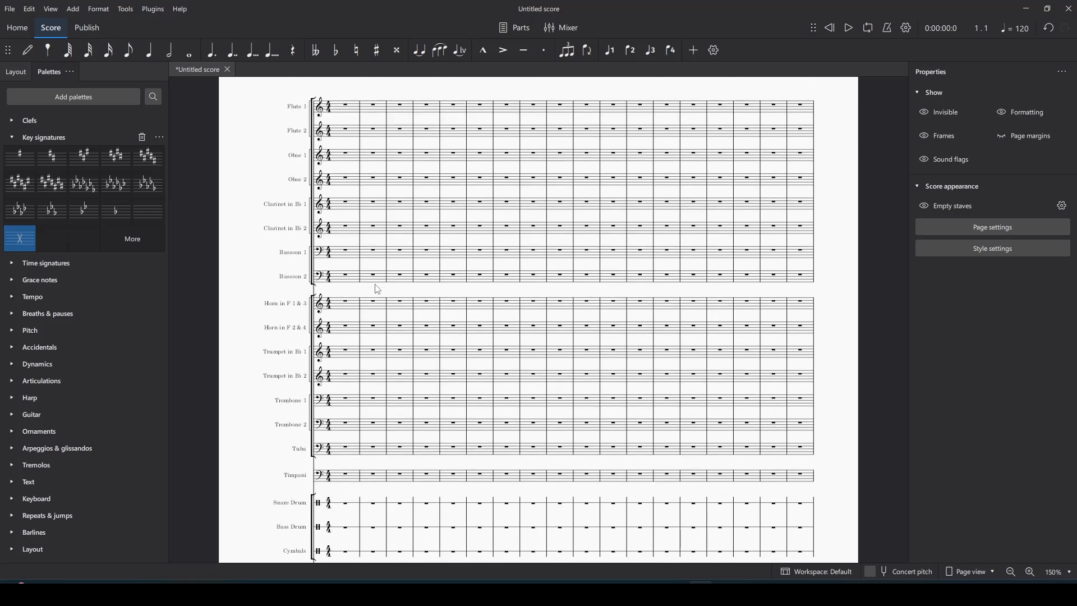
scroll(378, 290, "up", 1)
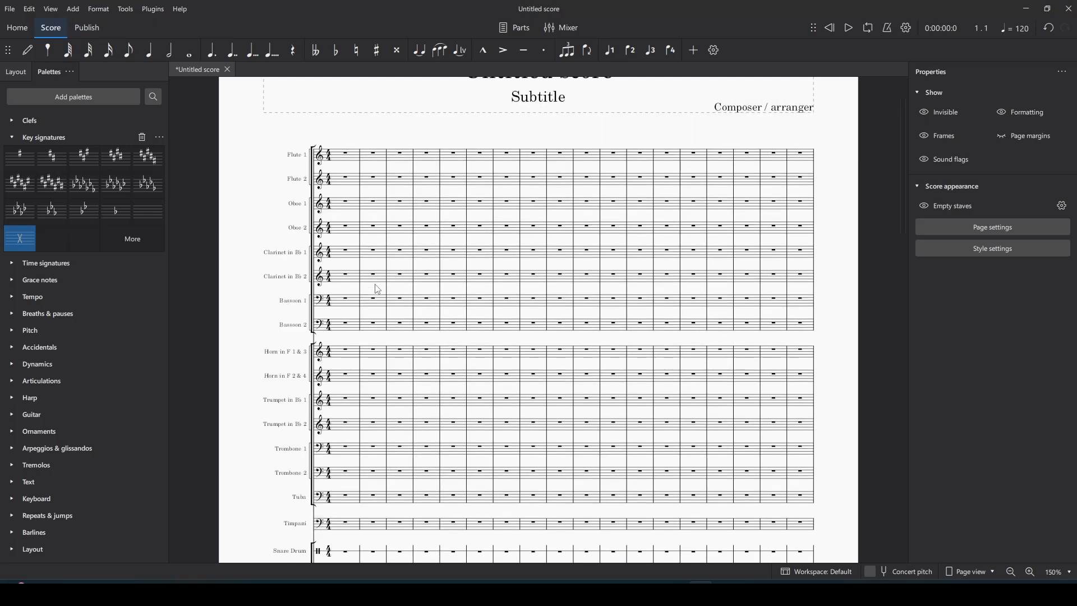
Step: Select all time signatures and set them across the staves in narrow stacked style
left_click(331, 161)
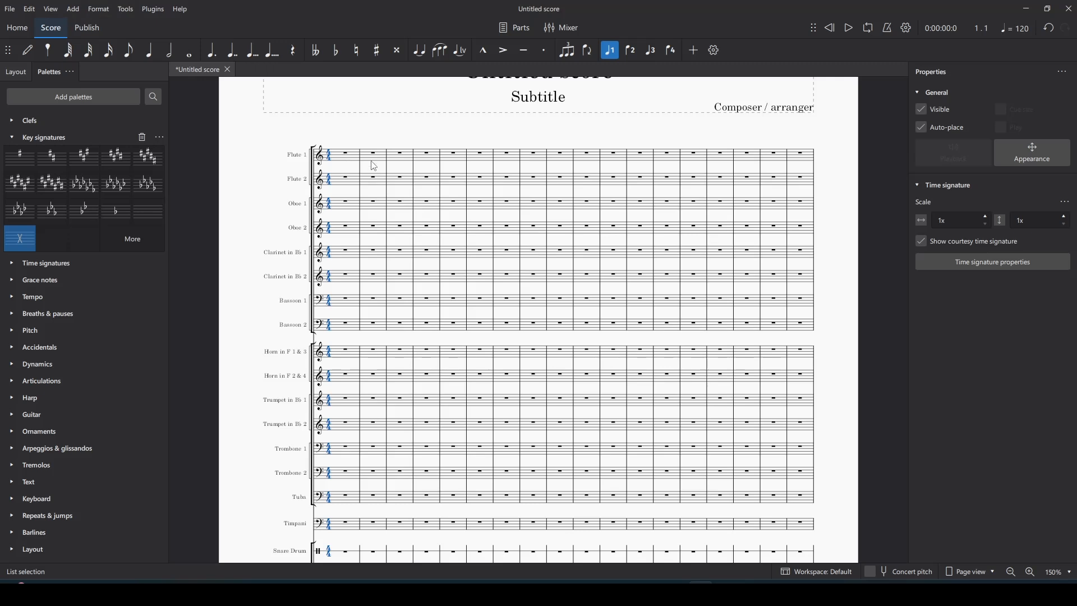
scroll(335, 198, "down", 5)
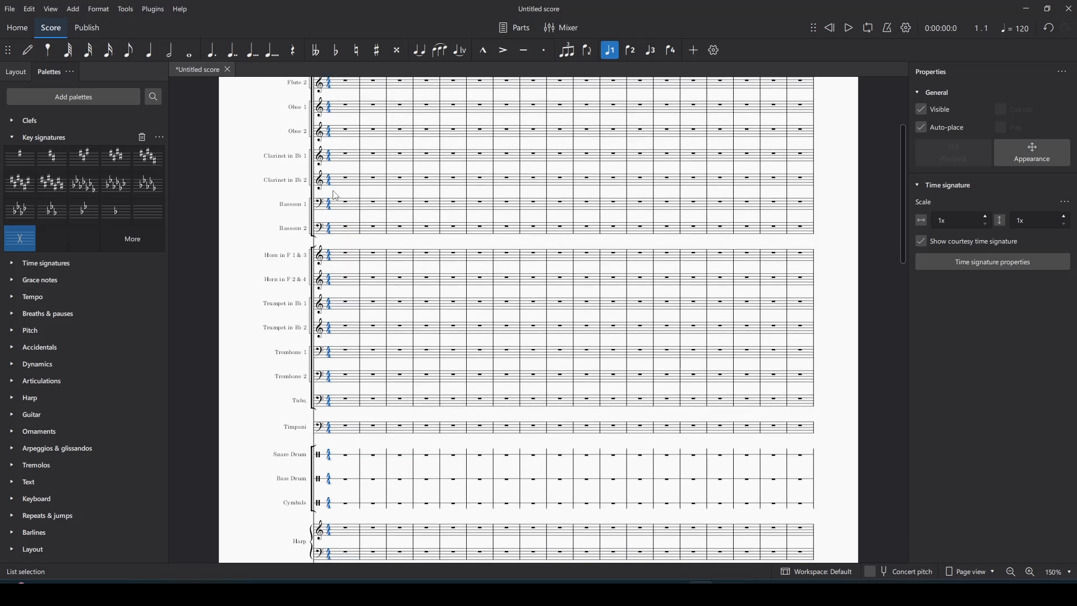
scroll(345, 416, "up", 4)
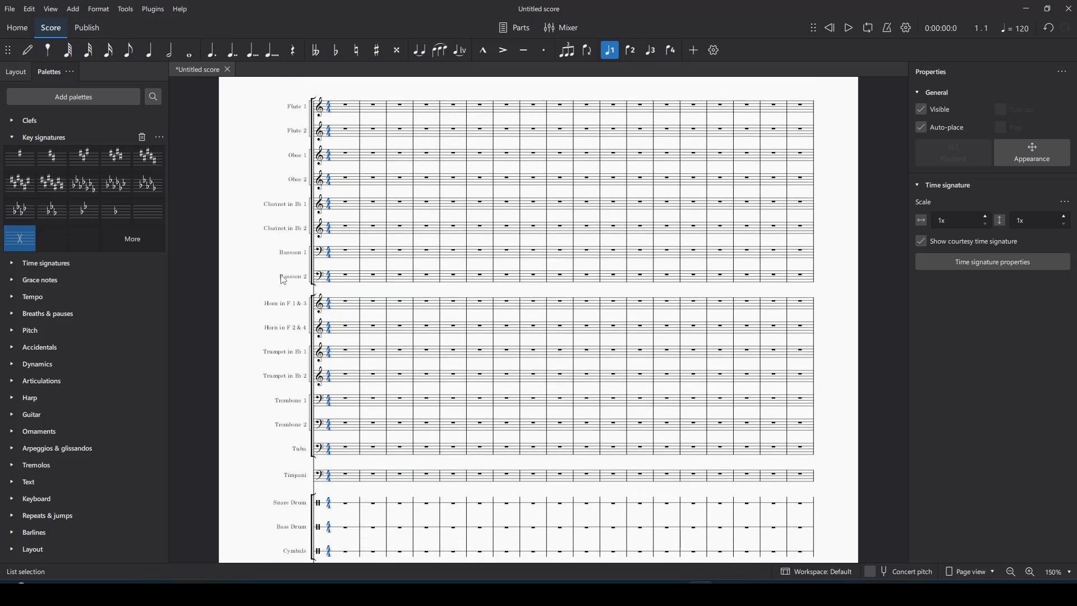
left_click(103, 14)
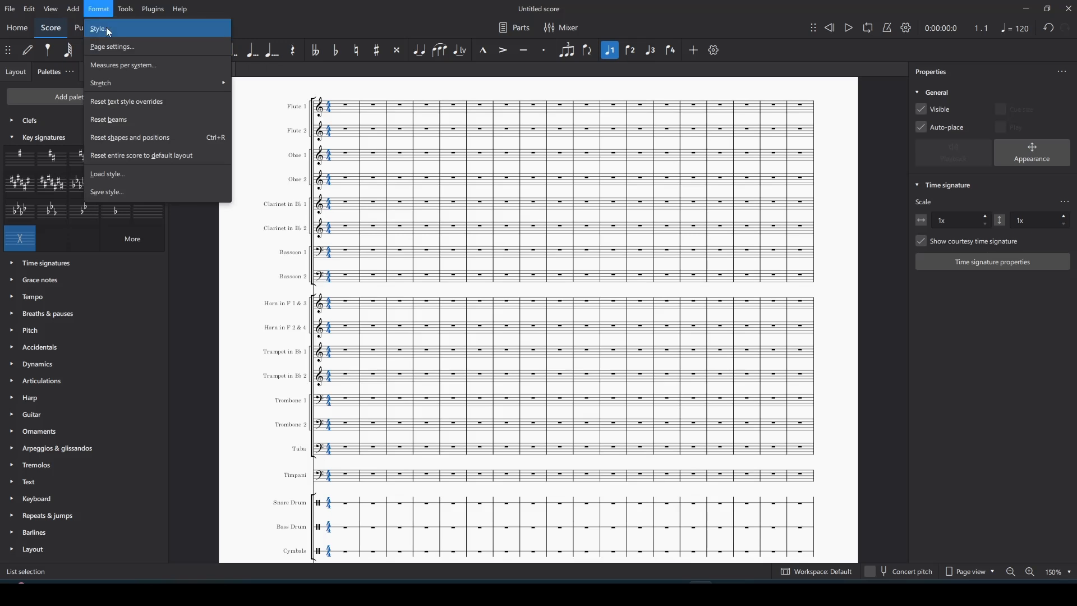
left_click(106, 26)
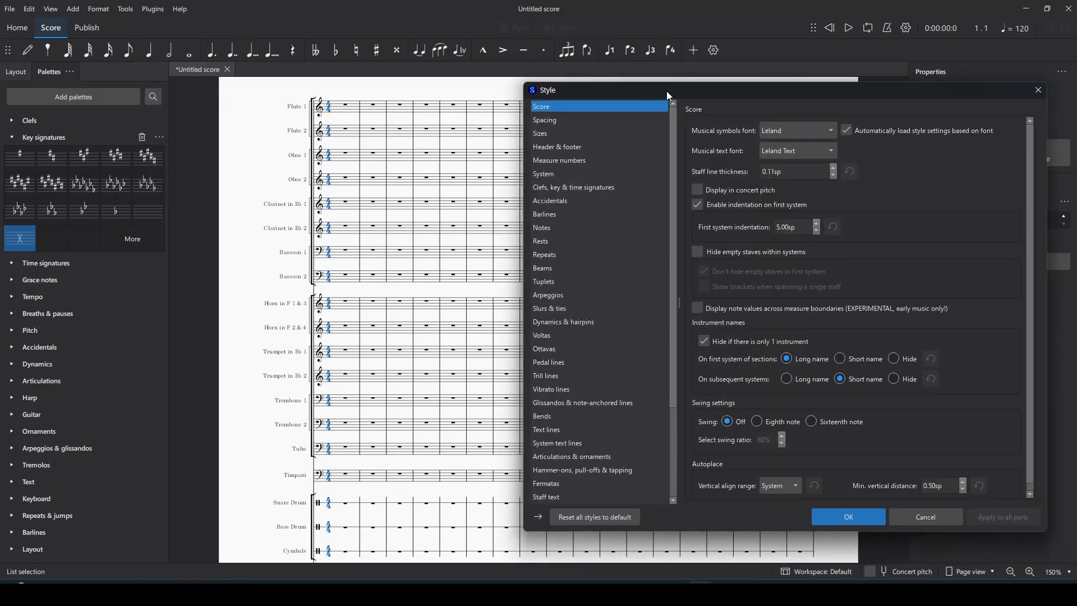
left_click(542, 185)
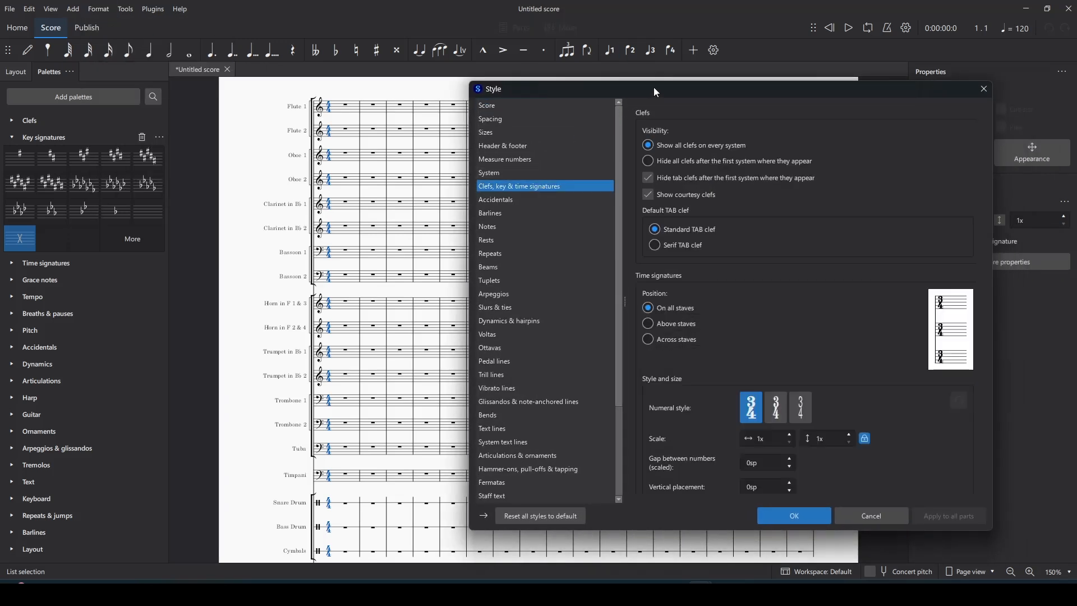
left_click_drag(656, 91, 633, 88)
scroll(669, 213, "down", 1)
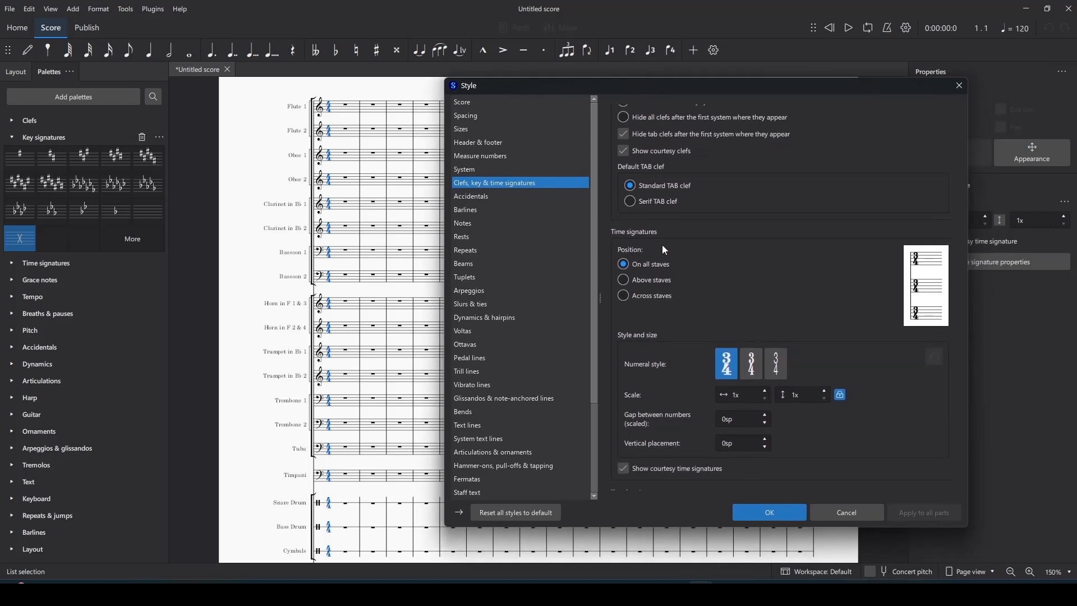
left_click(631, 295)
left_click(778, 365)
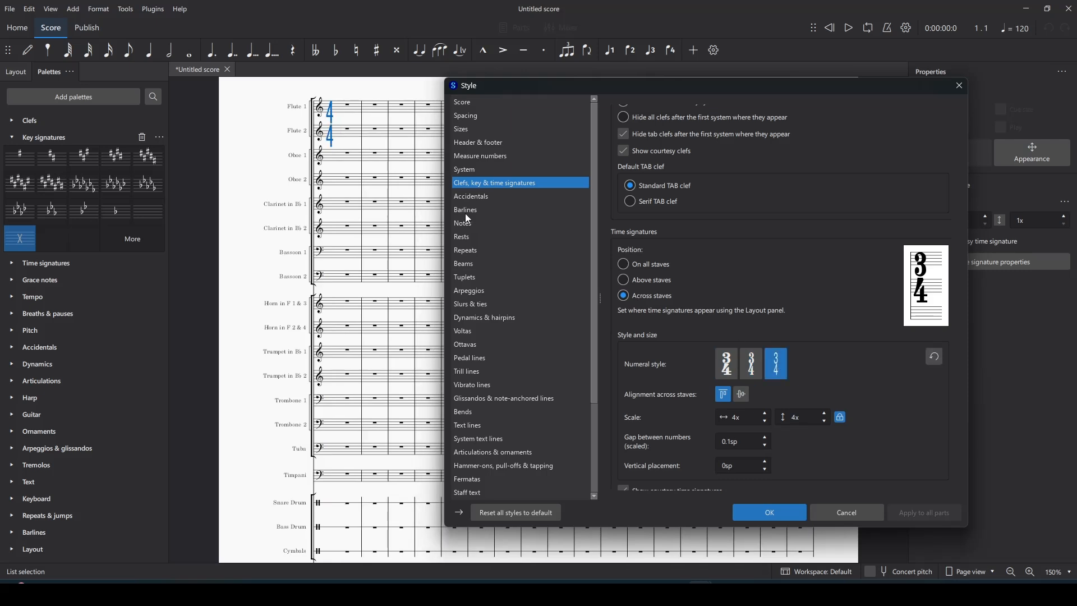
Step: Raise the time signature scale to 9x and apply the style settings
scroll(824, 375, "down", 2)
scroll(823, 370, "down", 1)
left_click(767, 238)
left_click(766, 238)
left_click(766, 238)
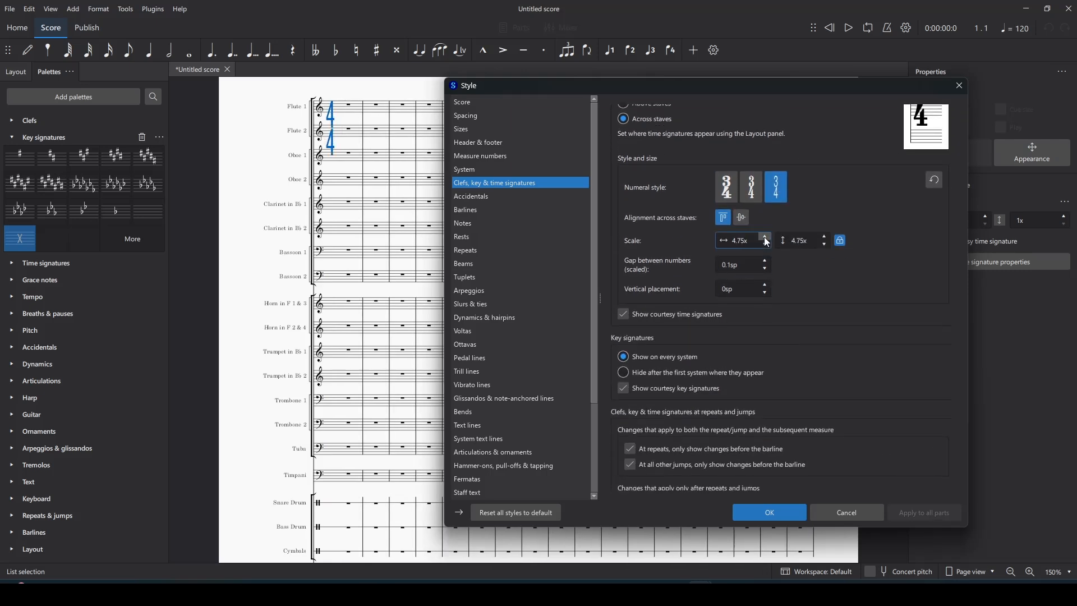
left_click(767, 238)
left_click(766, 238)
left_click(767, 238)
left_click(766, 238)
left_click(766, 238)
left_click(766, 237)
left_click(767, 238)
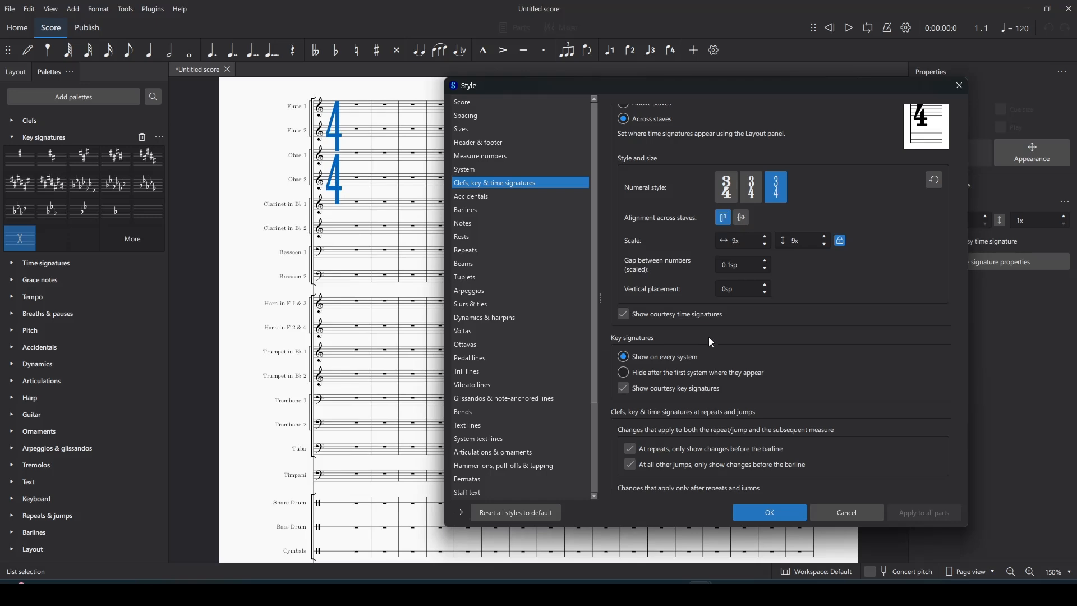
scroll(708, 336, "down", 2)
scroll(708, 337, "up", 1)
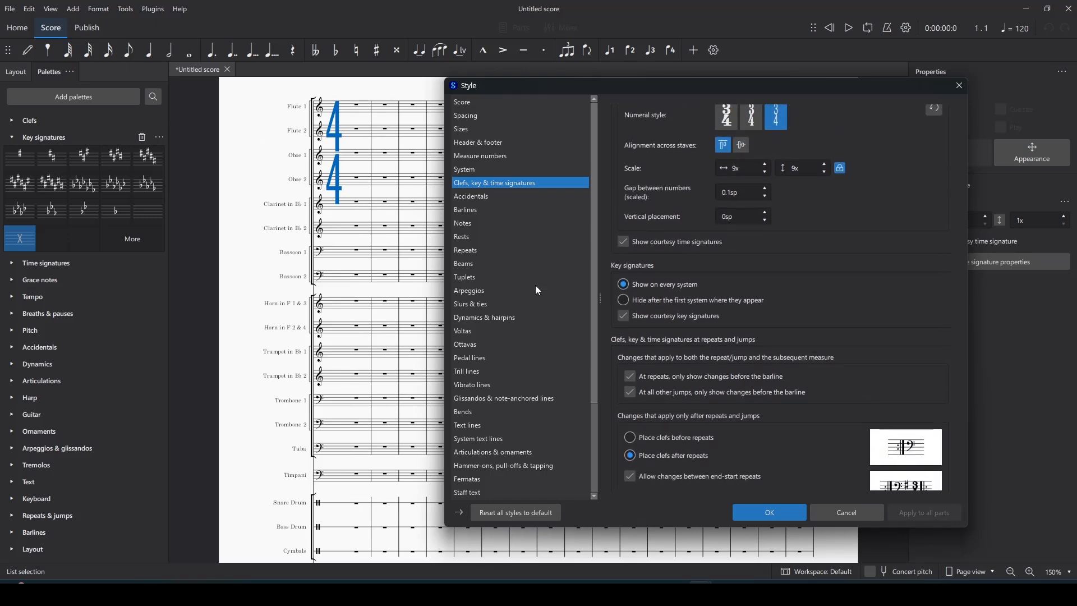
scroll(739, 291, "up", 1)
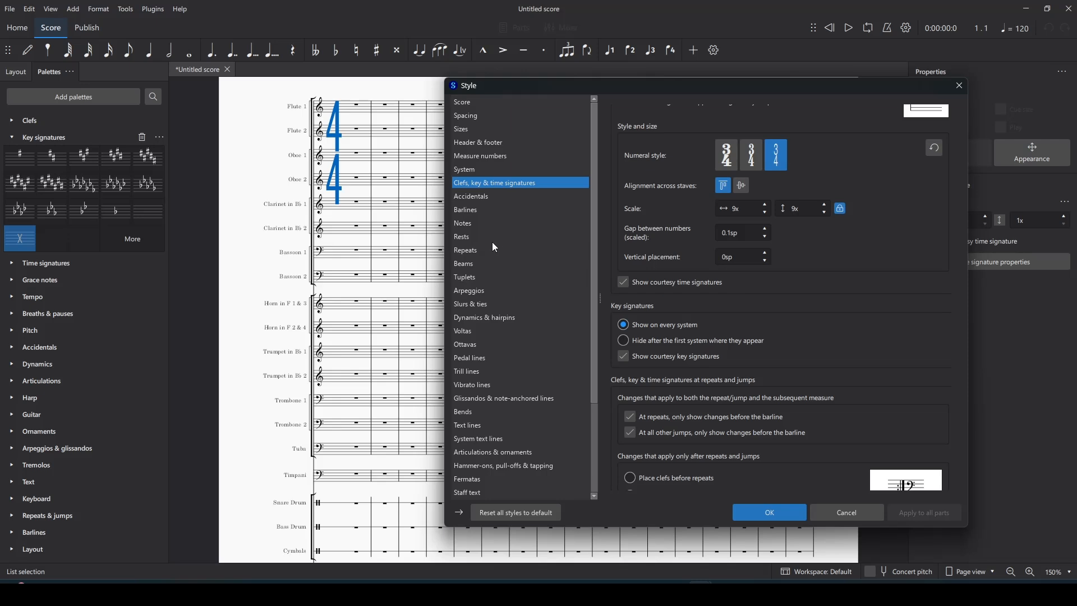
scroll(703, 274, "up", 1)
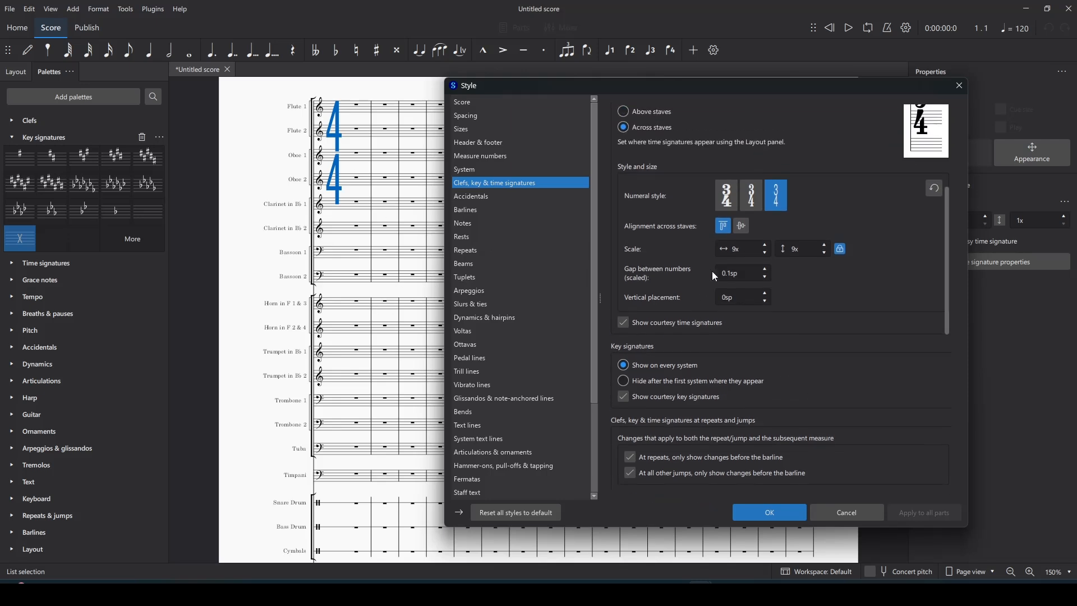
scroll(706, 324, "down", 9)
scroll(706, 323, "up", 7)
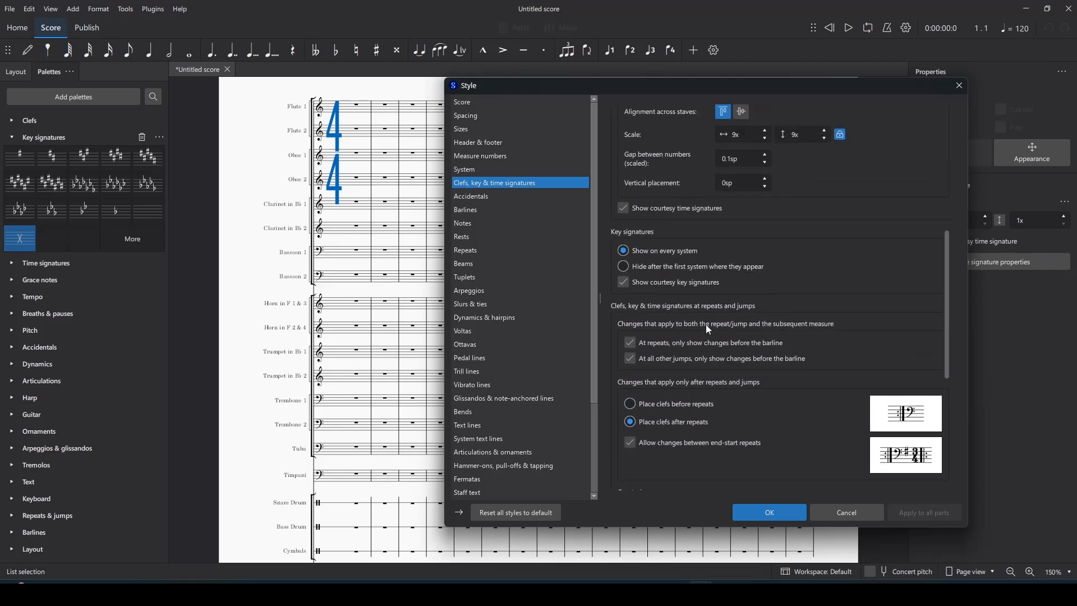
left_click(767, 512)
Step: Compare the enlarged 4/4 time signatures with the reference PDF
scroll(514, 392, "down", 3)
scroll(514, 393, "down", 2)
scroll(404, 385, "up", 5)
key("alt+Tab")
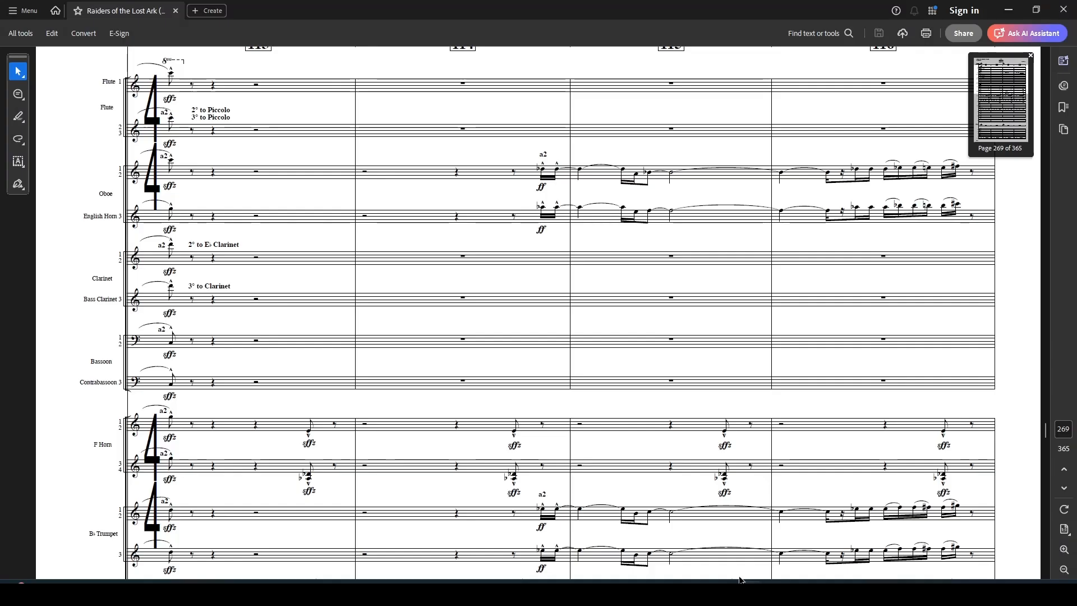
scroll(192, 235, "down", 5)
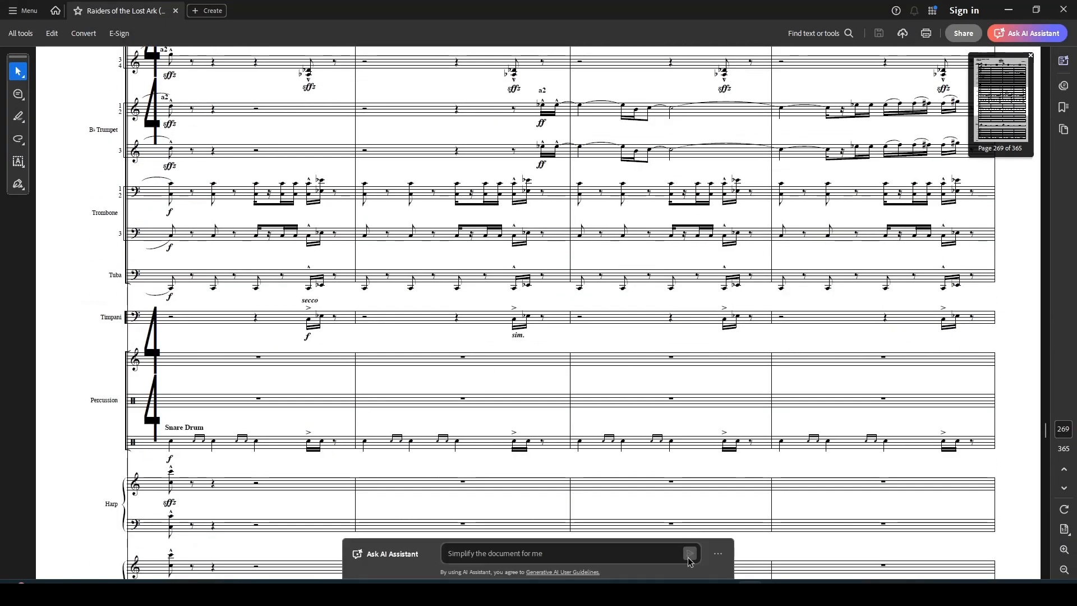
key("alt+Tab")
scroll(447, 301, "up", 3)
scroll(448, 303, "down", 3)
scroll(449, 303, "down", 2)
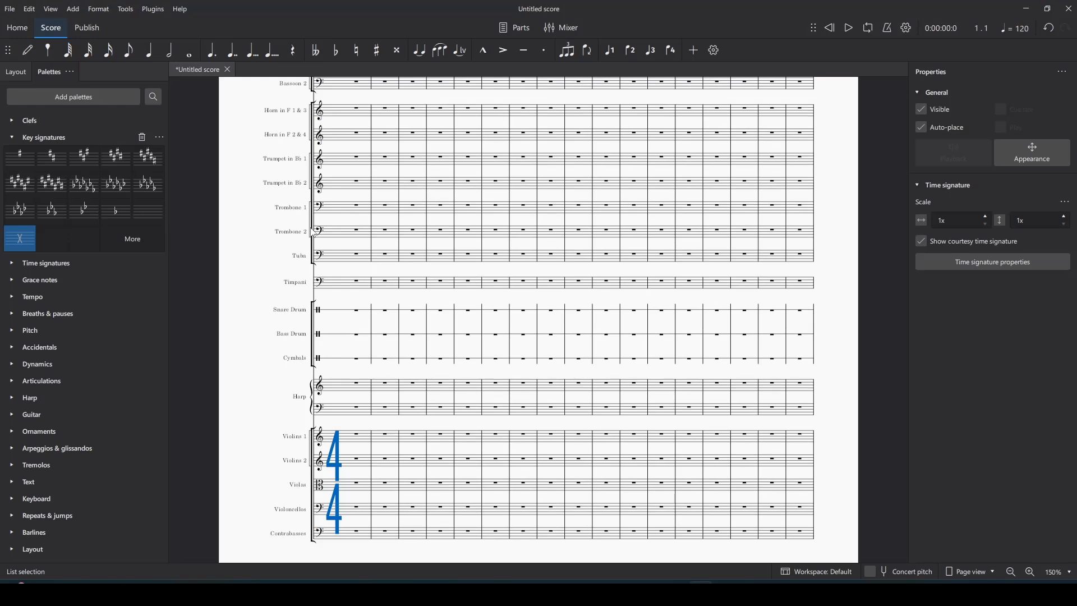
Step: Add two time signature rows in the Layout panel, placing them below Bassoon 2 and Tuba
left_click(20, 74)
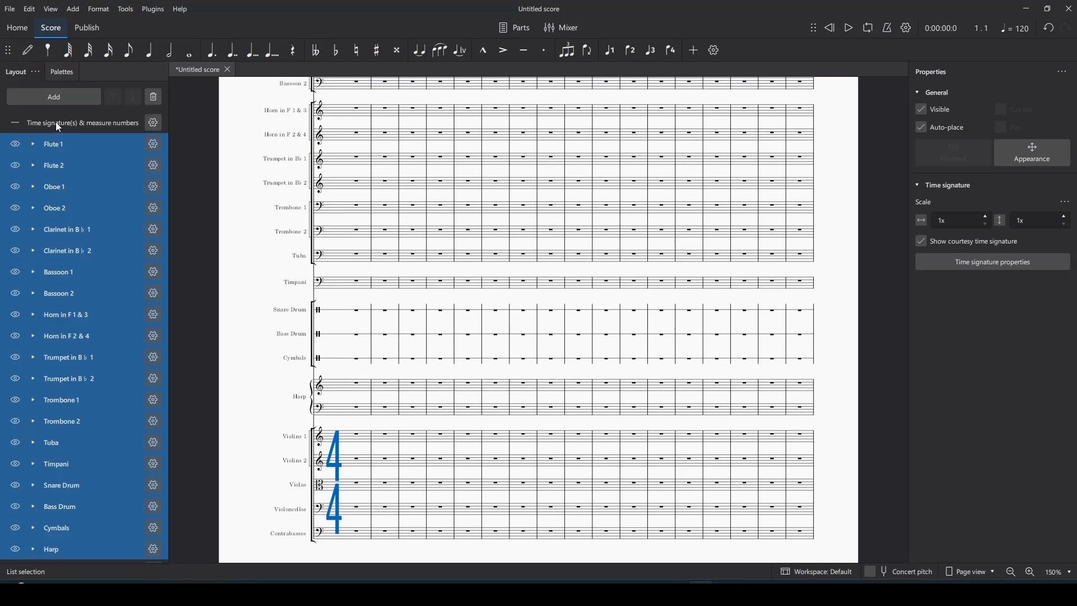
left_click(62, 94)
left_click(65, 131)
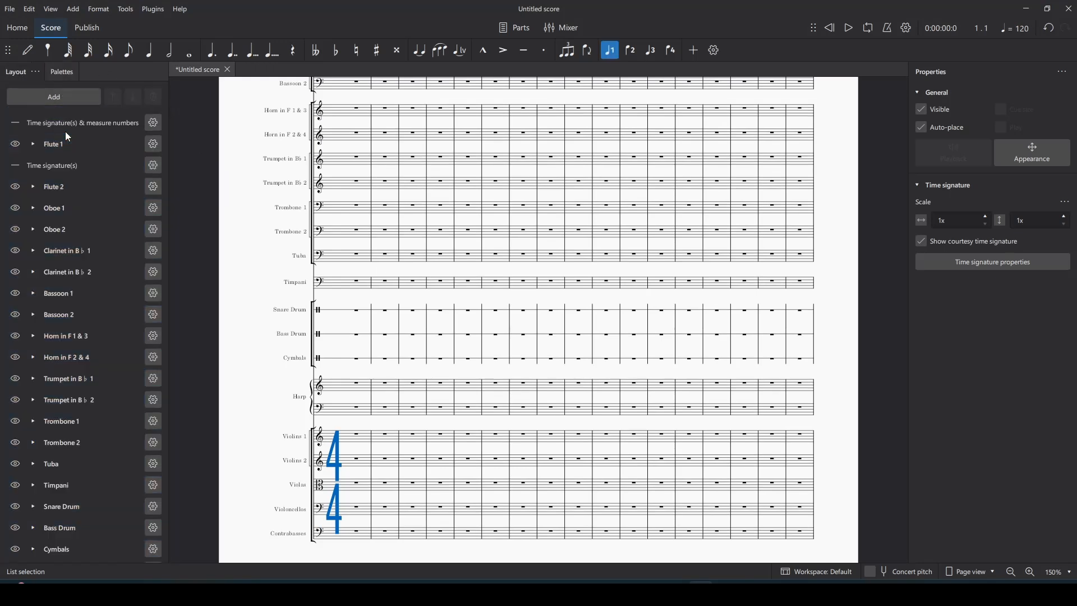
left_click(56, 103)
left_click(62, 138)
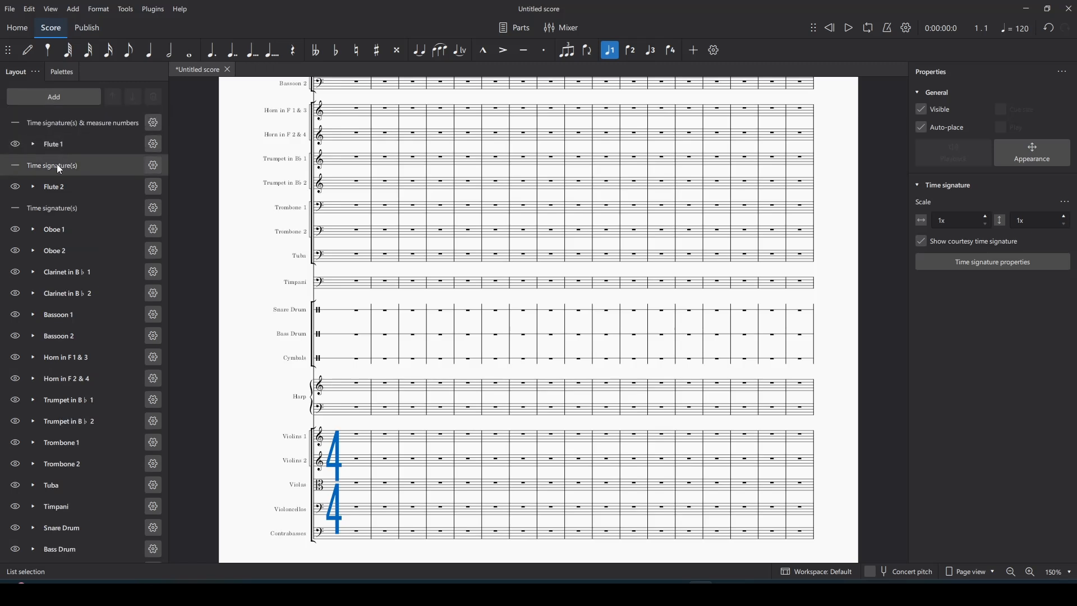
left_click_drag(56, 164, 65, 345)
left_click_drag(55, 186, 66, 496)
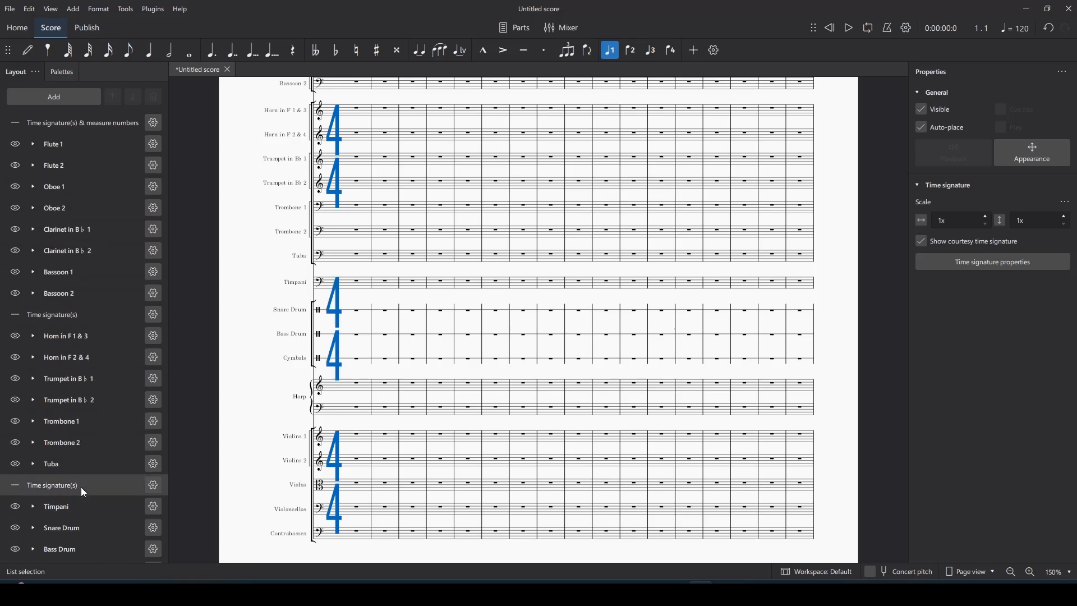
Step: Deselect and scroll through the score to check the new brass and percussion 4/4 numerals
scroll(457, 356, "up", 3)
left_click(255, 293)
scroll(430, 335, "up", 1)
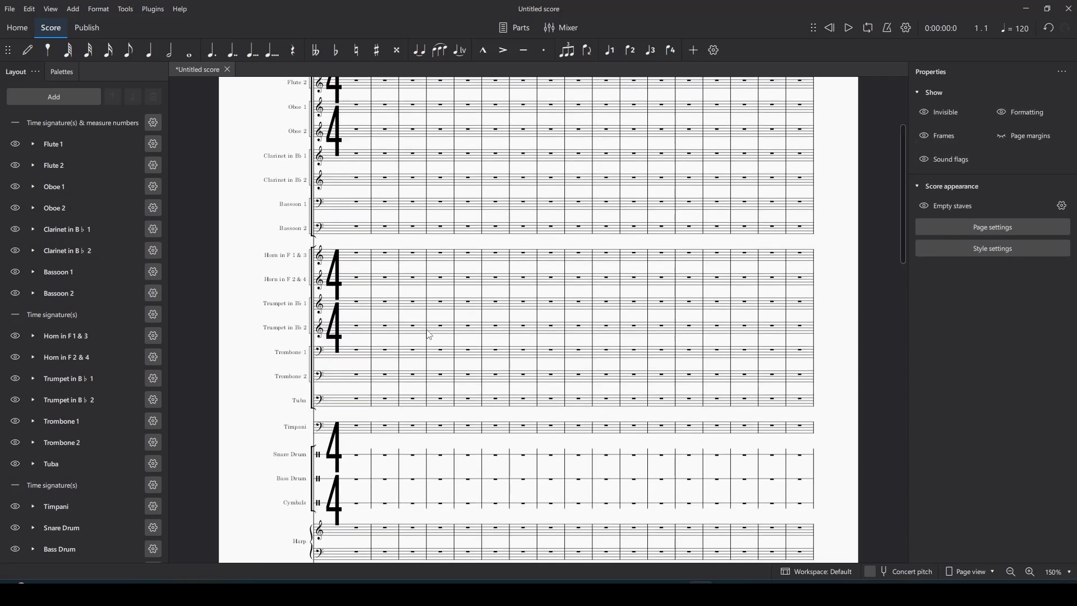
scroll(429, 335, "down", 4)
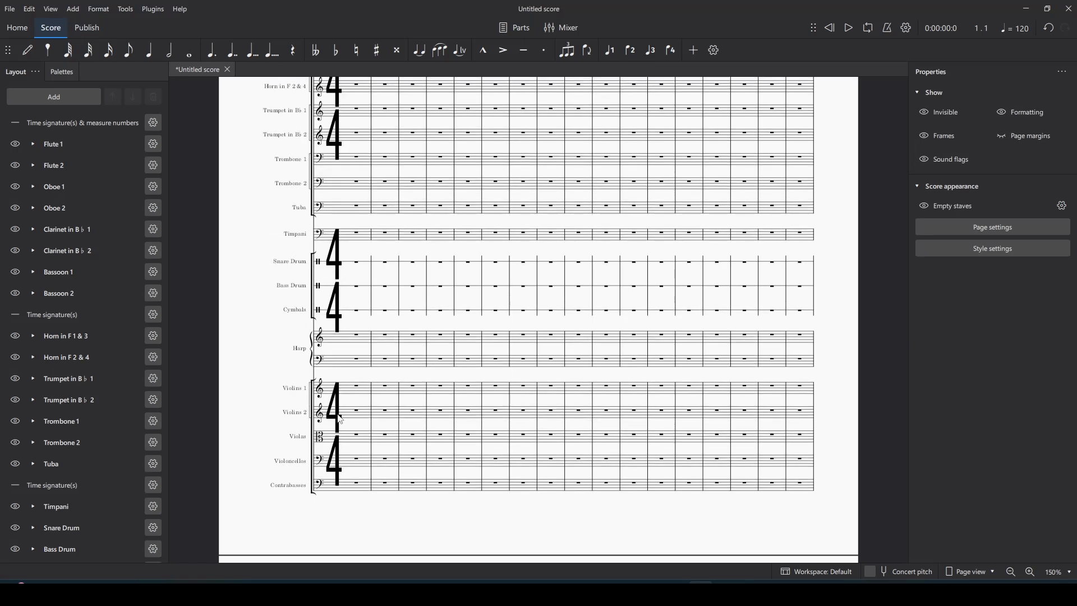
scroll(402, 396, "up", 4)
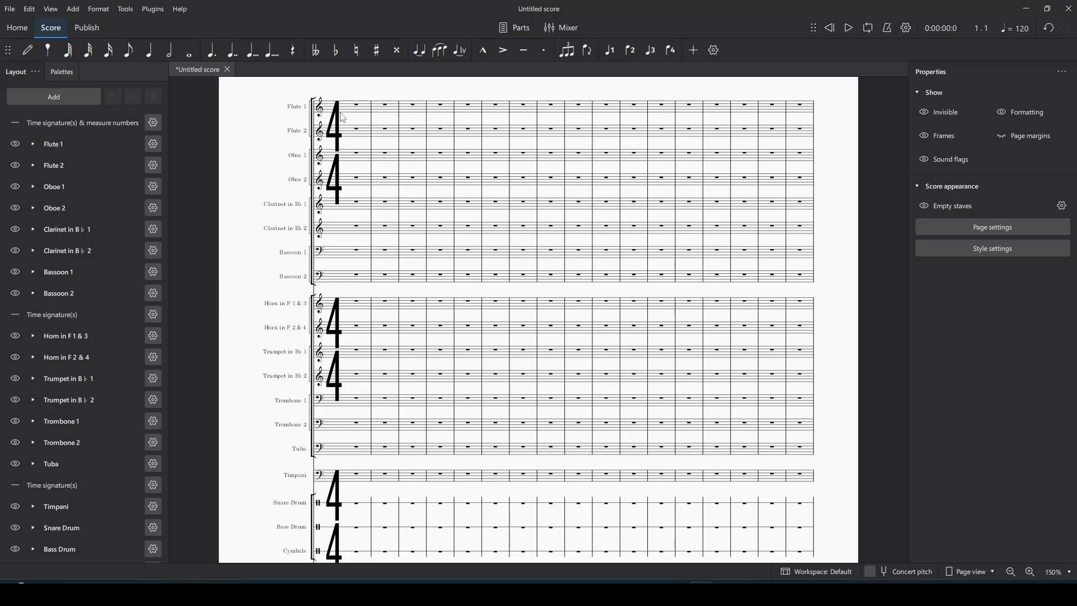
scroll(352, 371, "down", 4)
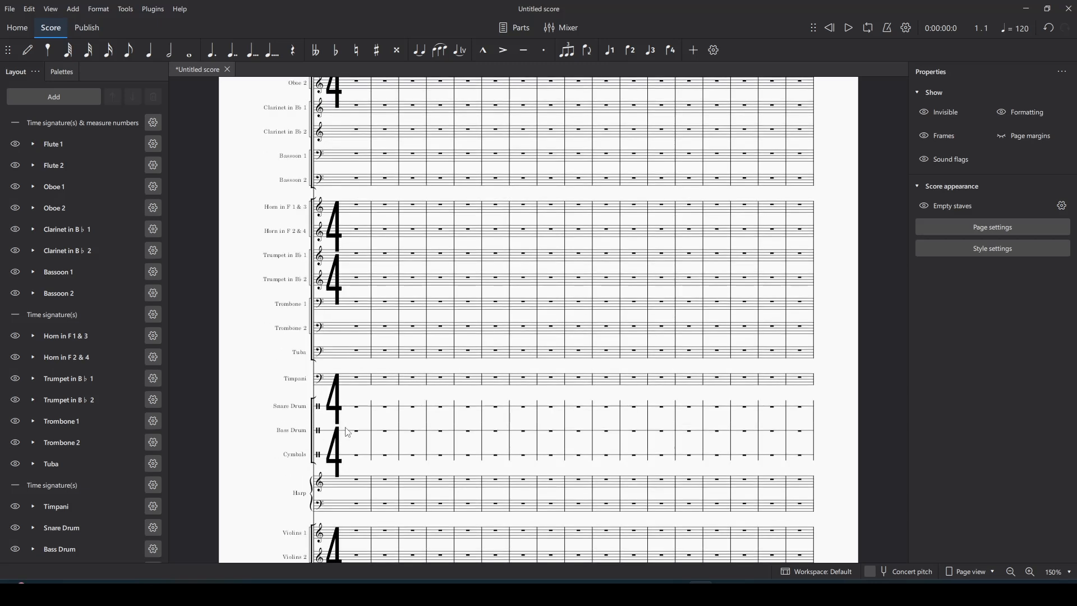
scroll(352, 427, "up", 4)
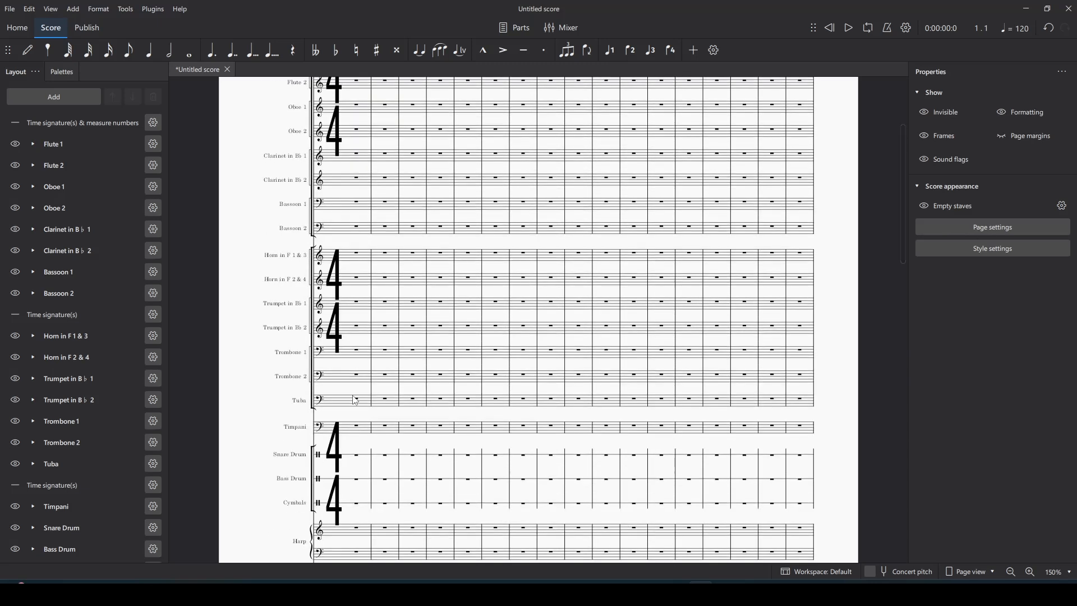
scroll(58, 437, "down", 2)
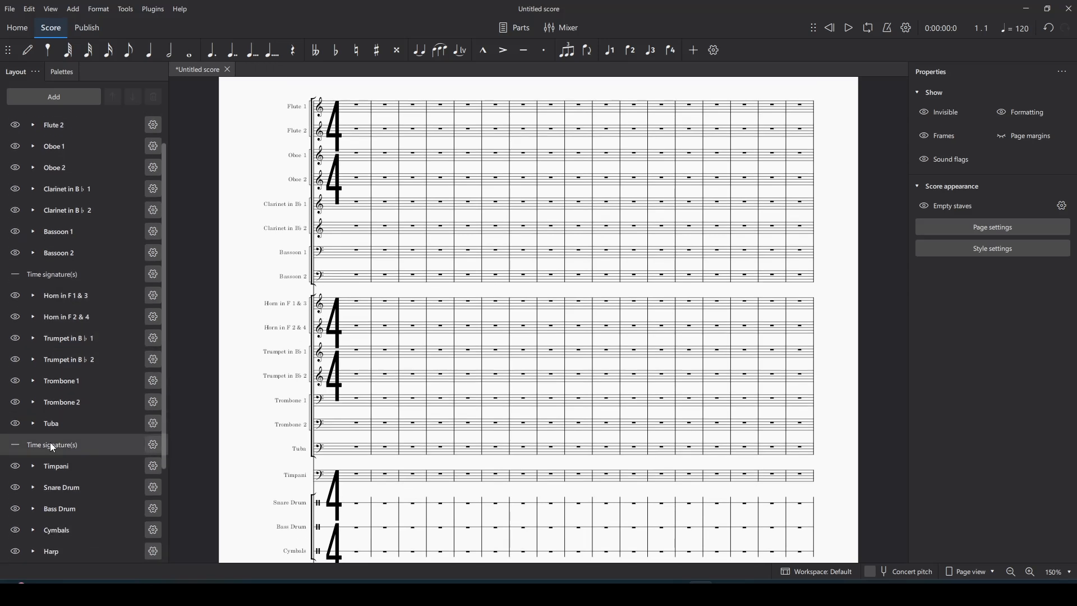
scroll(69, 280, "up", 2)
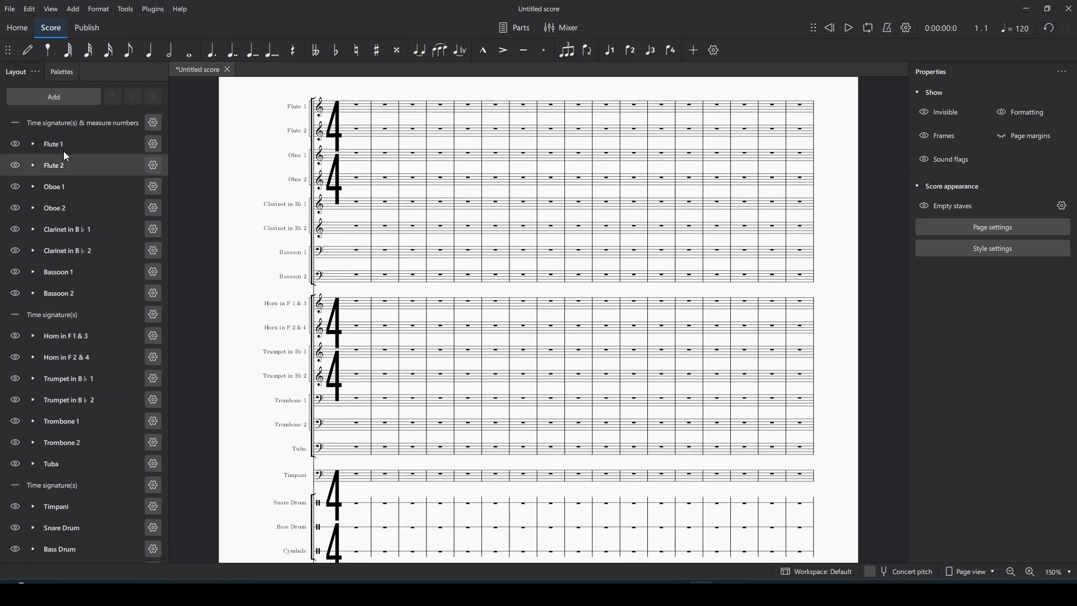
scroll(588, 358, "down", 3)
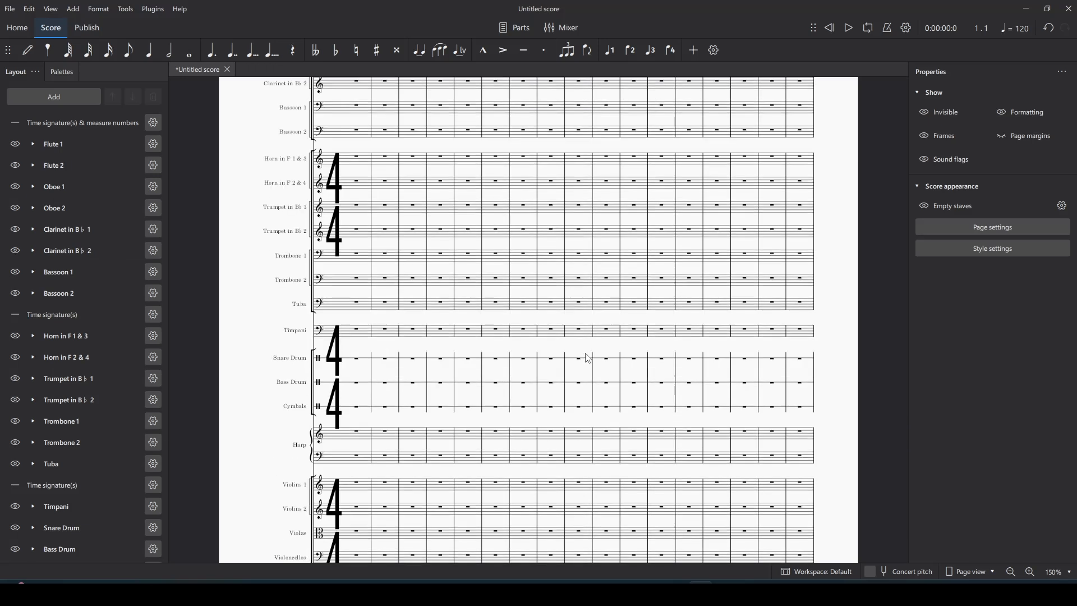
scroll(588, 358, "up", 1)
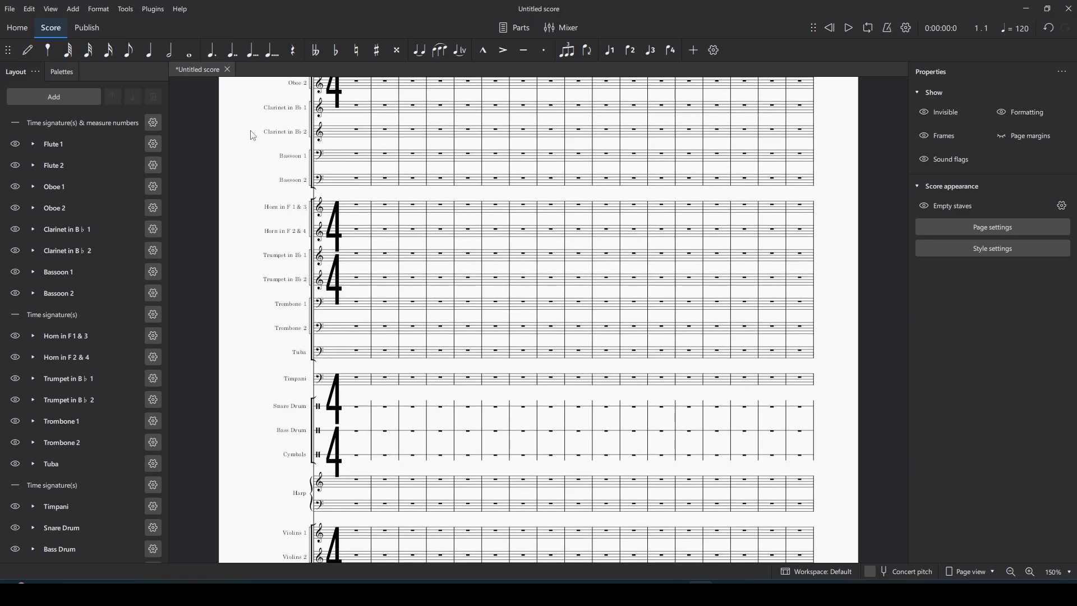
scroll(540, 306, "up", 3)
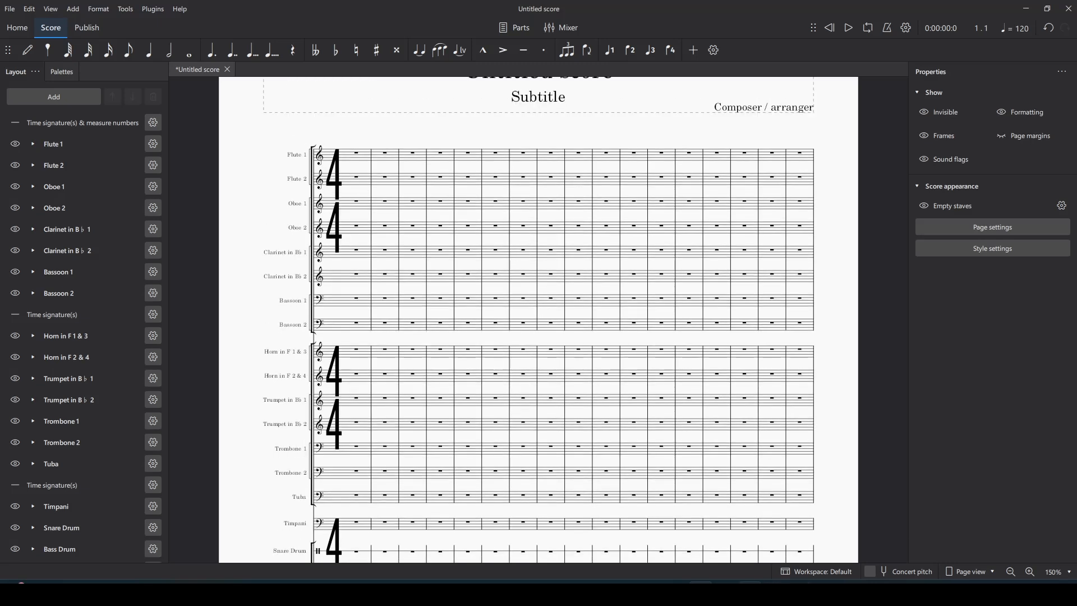
scroll(586, 385, "up", 10)
scroll(559, 266, "down", 2)
scroll(559, 265, "down", 12)
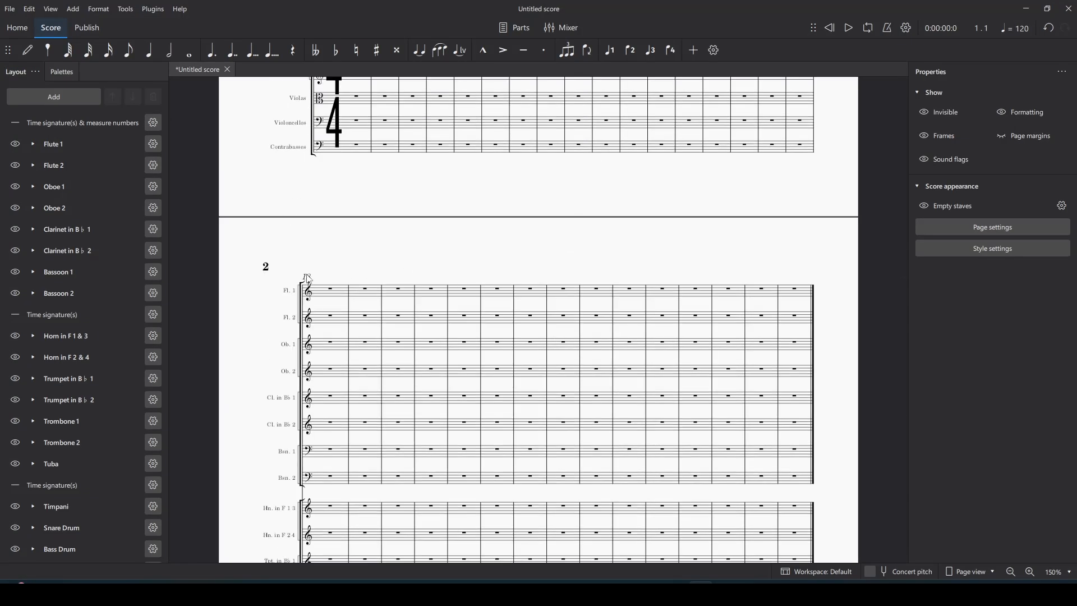
scroll(310, 281, "up", 10)
Step: In Style > Measure numbers, set numbering to an interval of every 1 measure
left_click(98, 9)
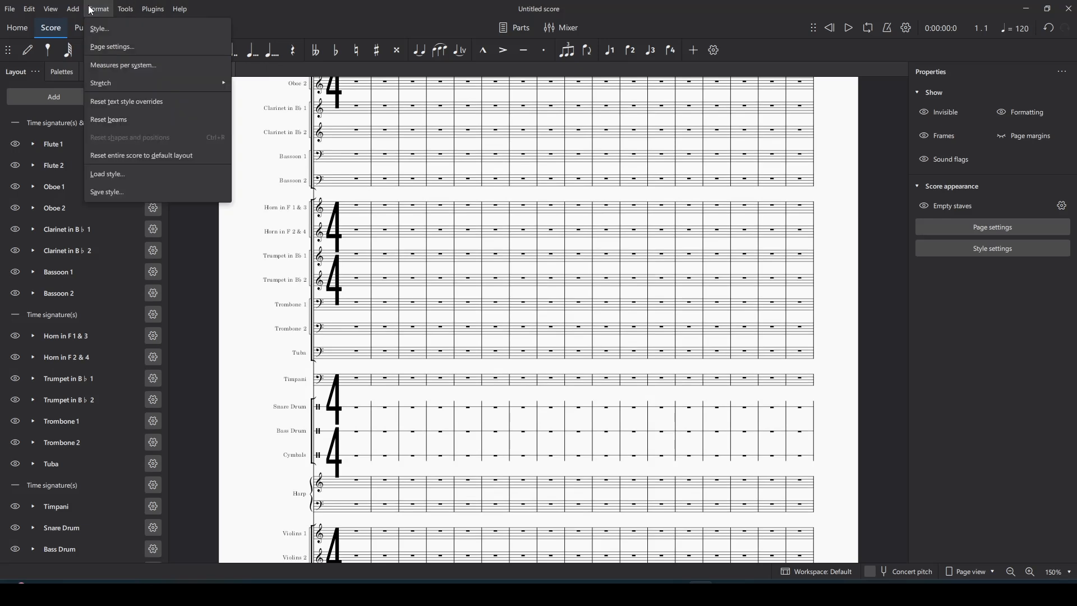
left_click(106, 36)
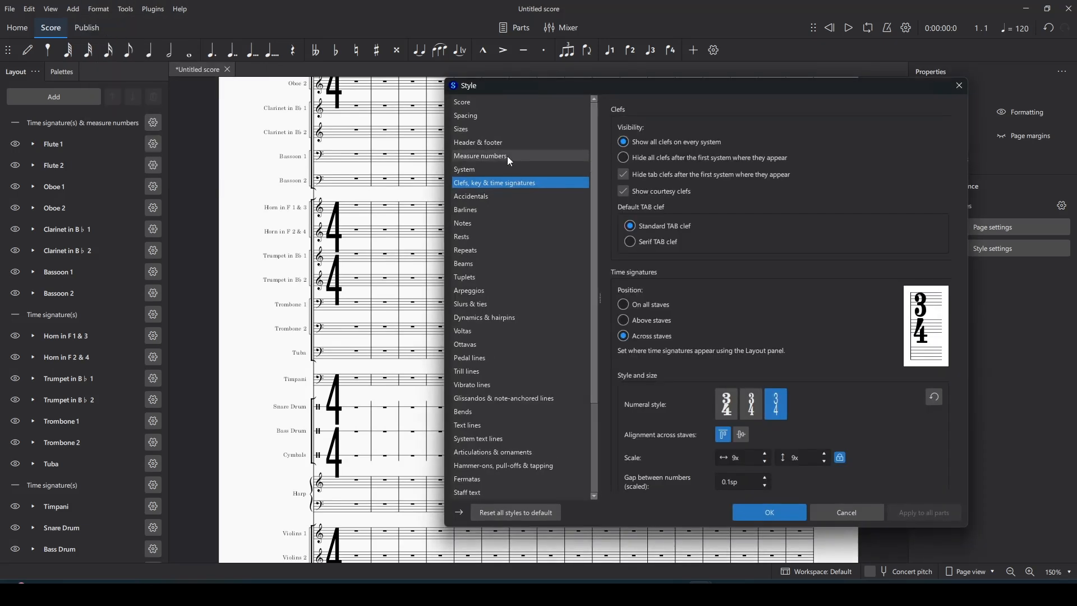
left_click(508, 159)
left_click_drag(672, 82, 663, 80)
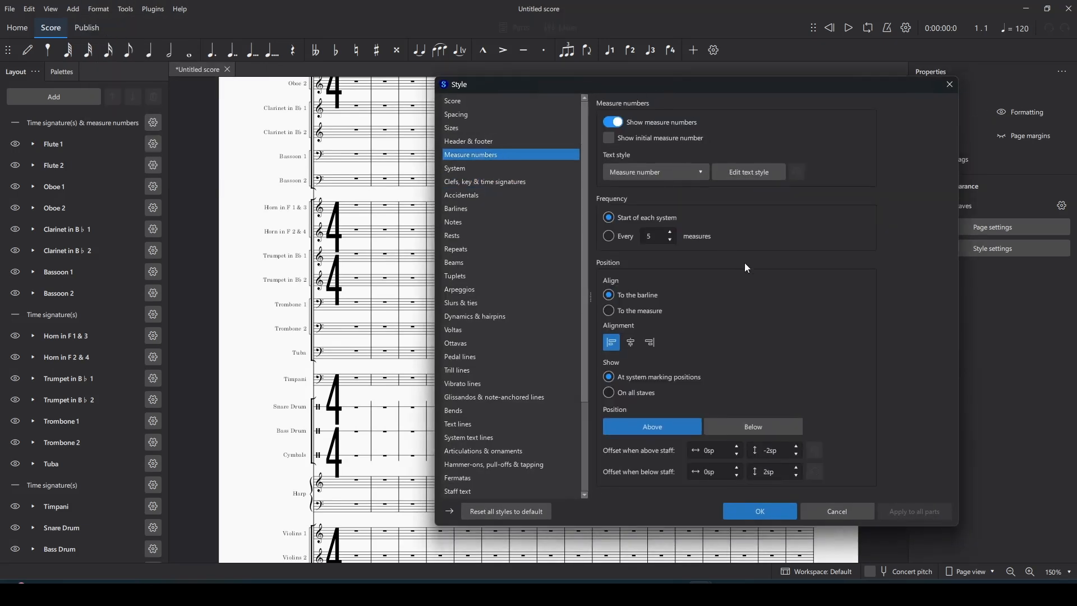
scroll(745, 264, "down", 3)
scroll(745, 263, "up", 2)
left_click(625, 243)
double_click(654, 238)
type("1")
key("Return")
left_click(761, 512)
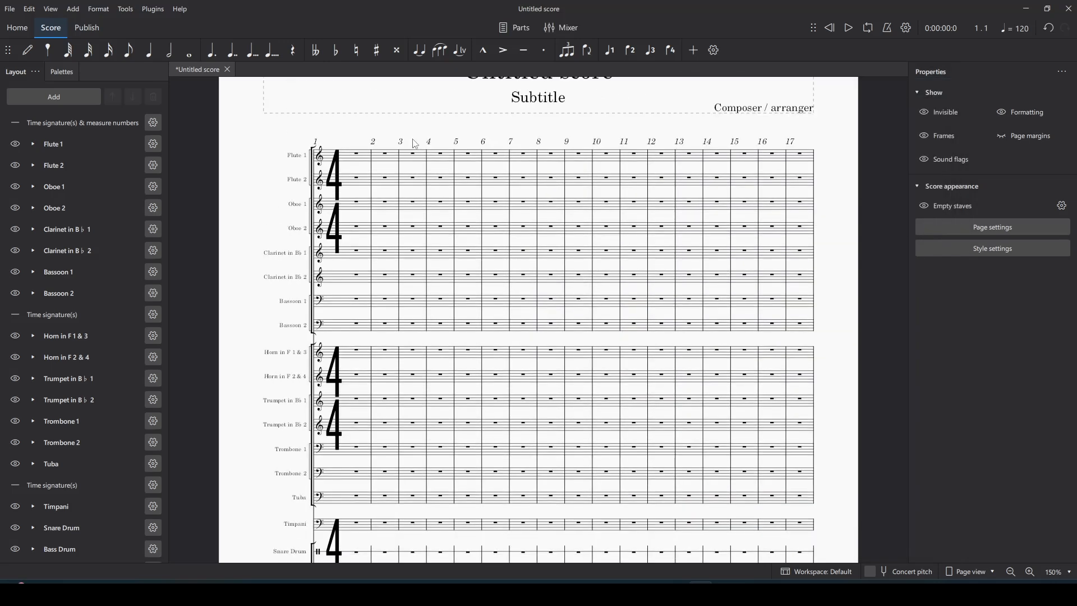
left_click(125, 9)
Step: Set the measure number text style to 12pt with a -6mm vertical offset
mouse_move(100, 10)
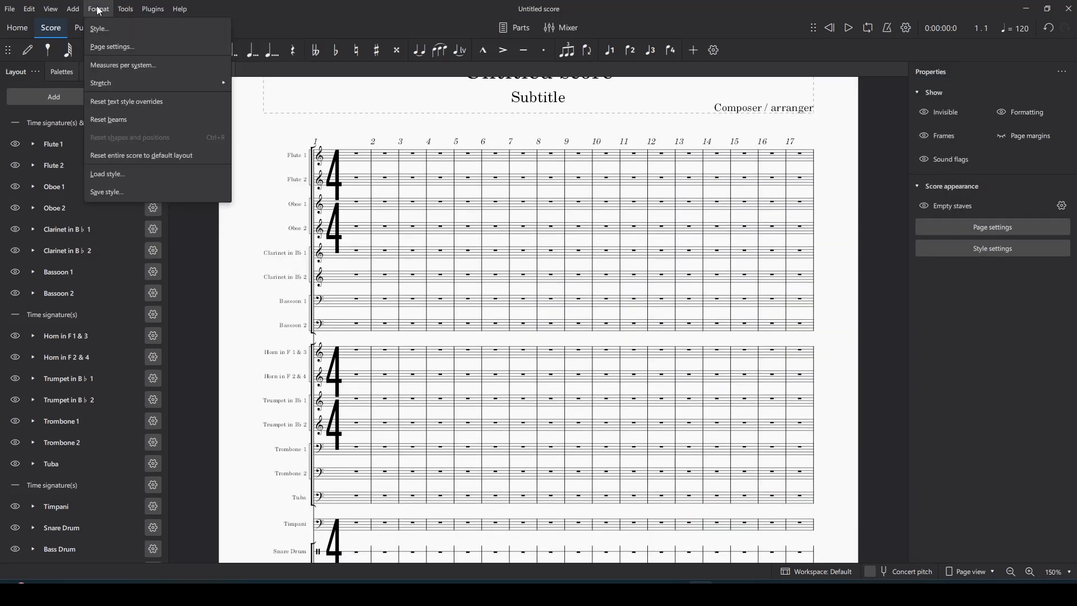
left_click(113, 29)
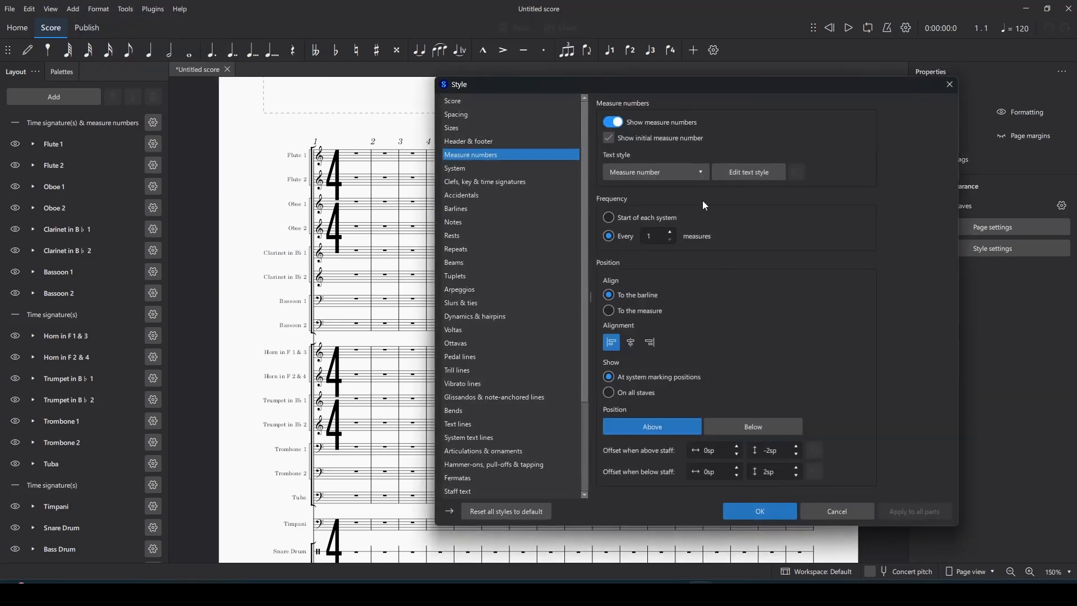
left_click(744, 173)
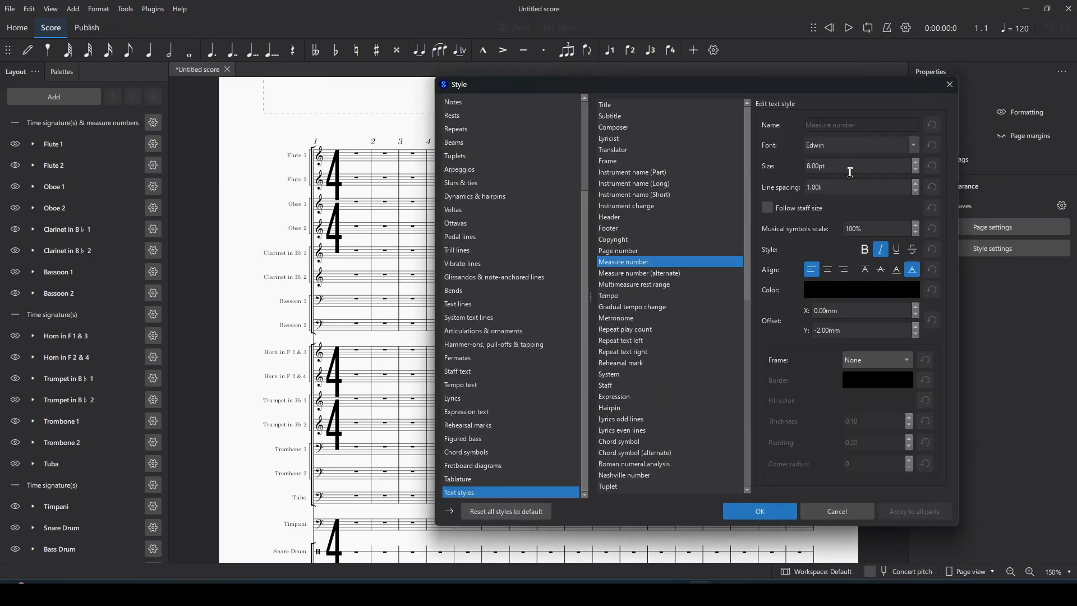
left_click_drag(839, 168, 799, 166)
type("12pt")
left_click(821, 330)
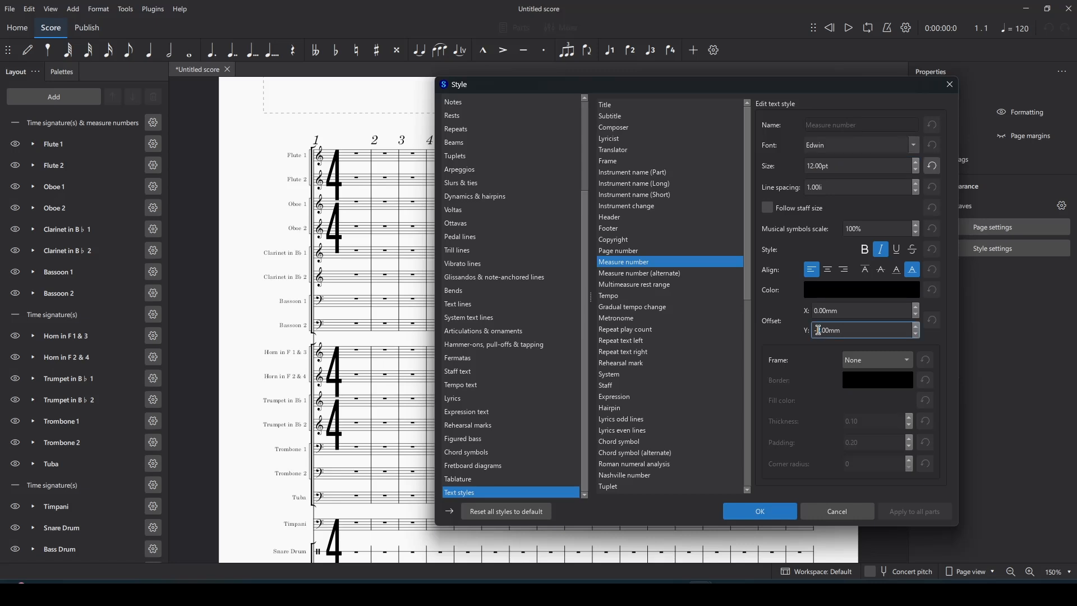
type("6")
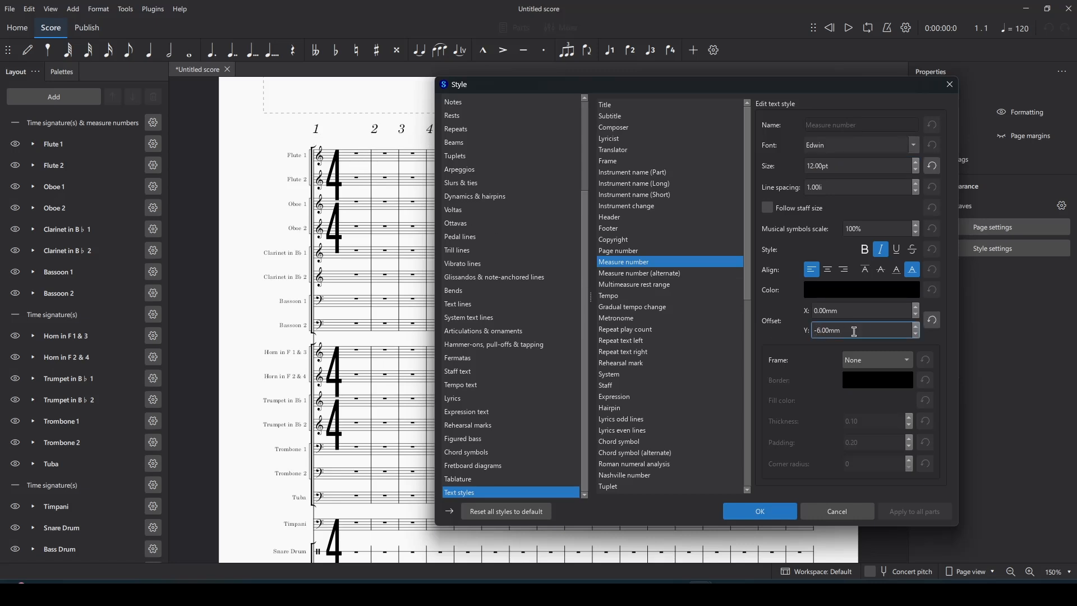
Step: Box measure numbers in rectangles with 0.5 padding and use Times New Roman font
left_click(879, 362)
left_click(881, 379)
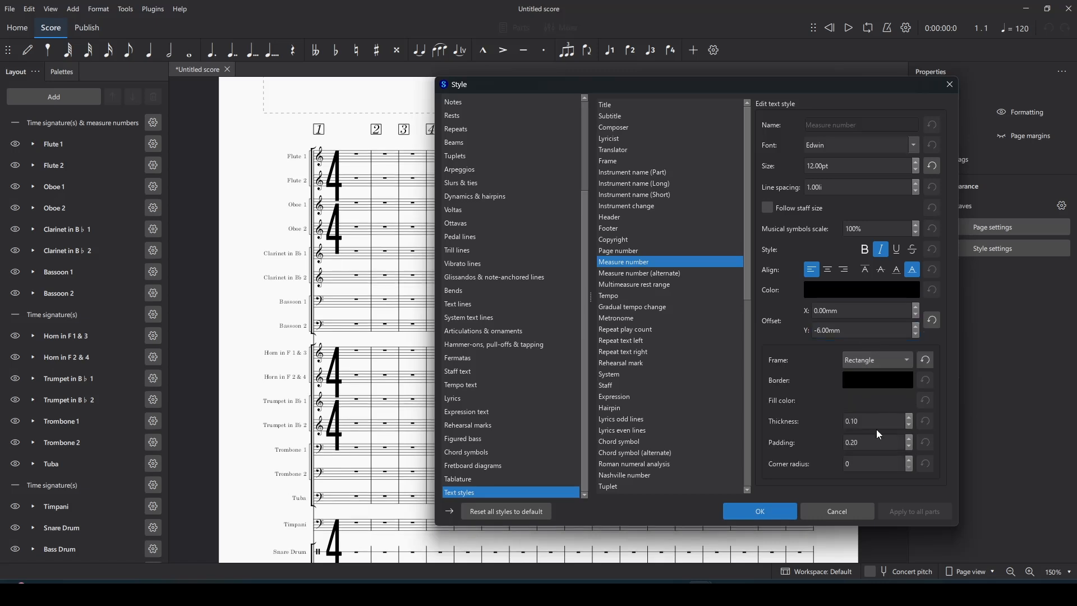
left_click_drag(860, 443, 851, 442)
type("5")
left_click(886, 143)
left_click(908, 145)
scroll(868, 242, "down", 10)
scroll(868, 241, "down", 2)
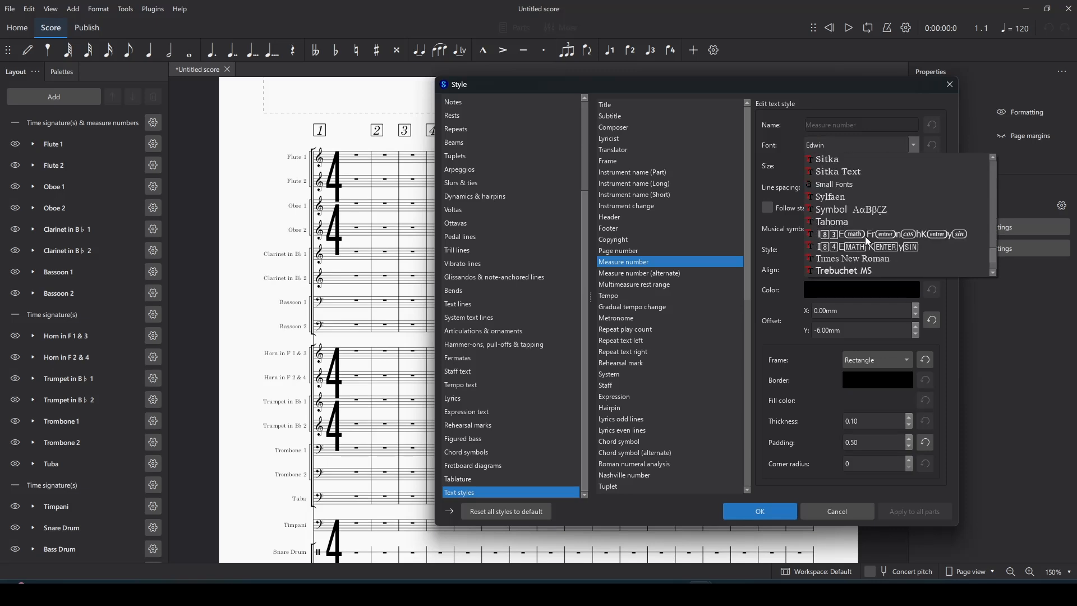
left_click(868, 259)
scroll(688, 161, "down", 5)
scroll(662, 404, "up", 5)
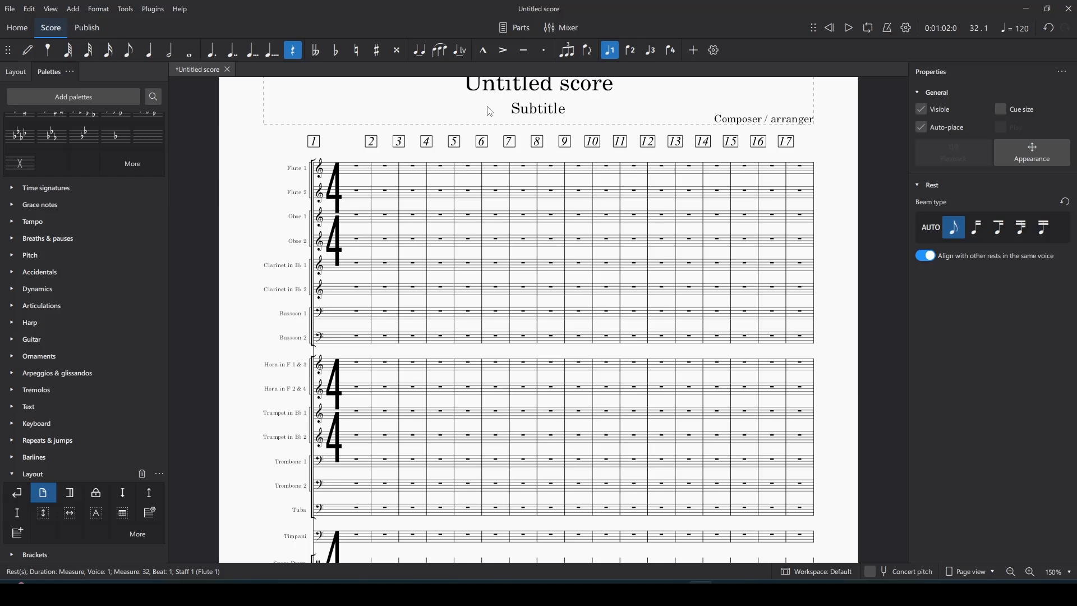
Step: Add a page break after measure 4 of Flute 1
left_click(99, 9)
left_click(99, 9)
left_click(426, 167)
left_click(43, 493)
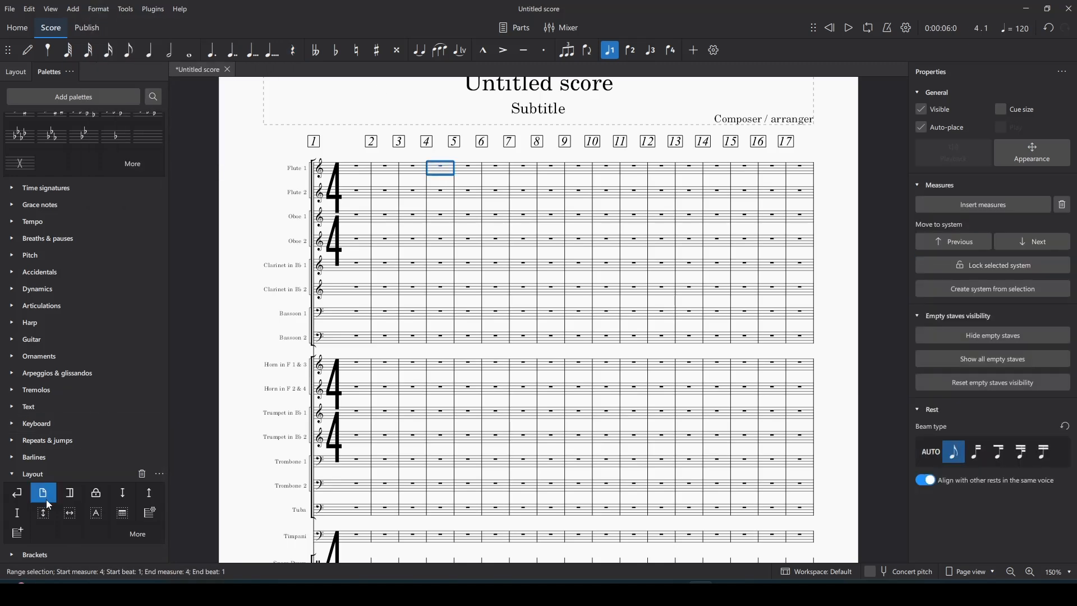
key("Escape")
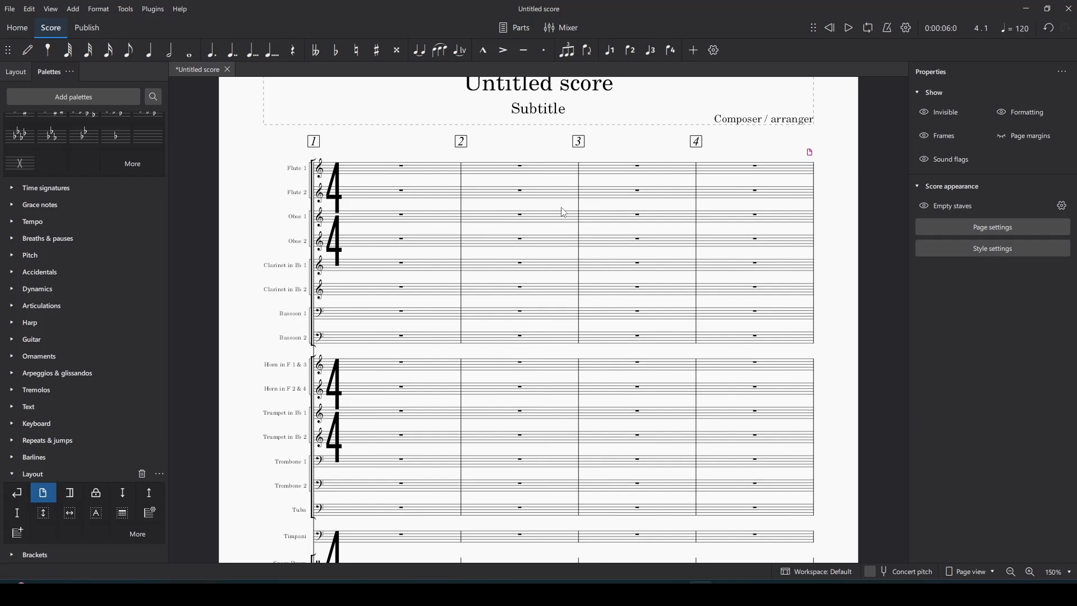
scroll(561, 211, "down", 5)
scroll(564, 211, "down", 3)
scroll(562, 211, "up", 10)
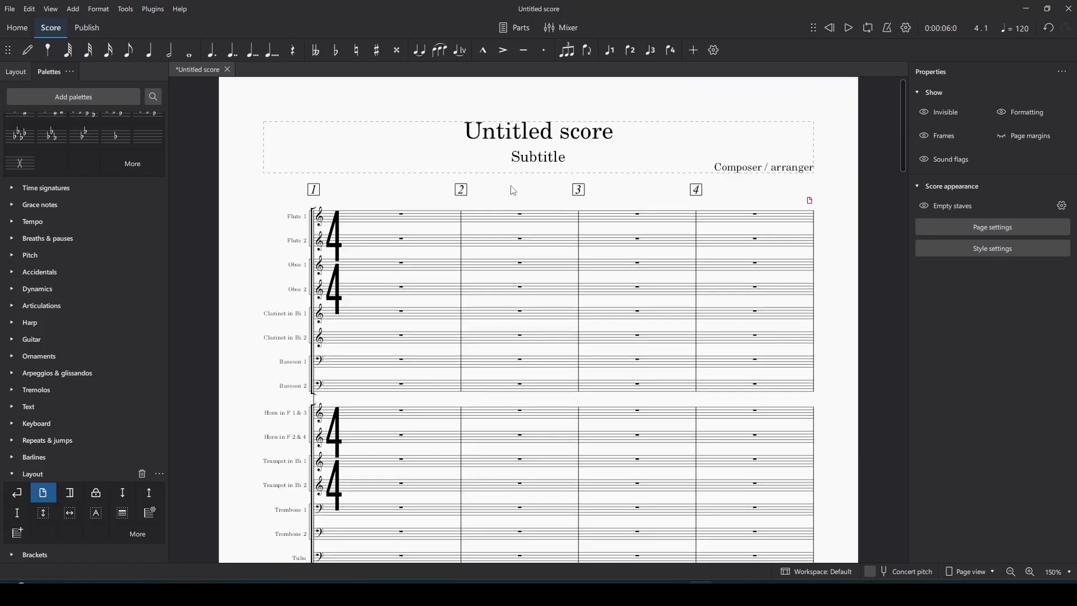
Step: Align measure numbers 'To the measure' so each is centred, and apply the style
left_click(98, 9)
left_click(112, 30)
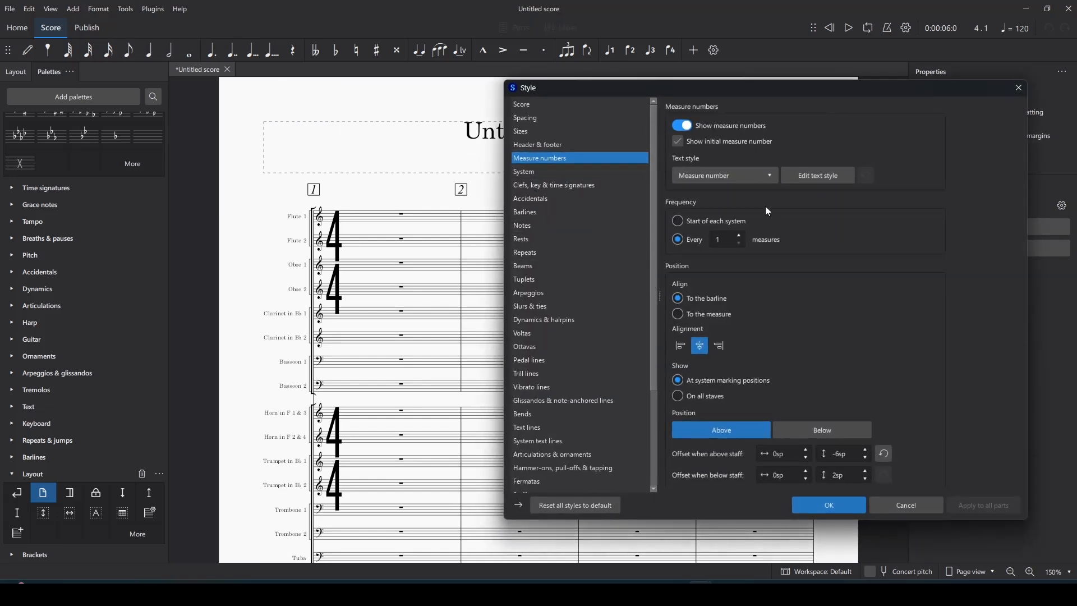
left_click(687, 318)
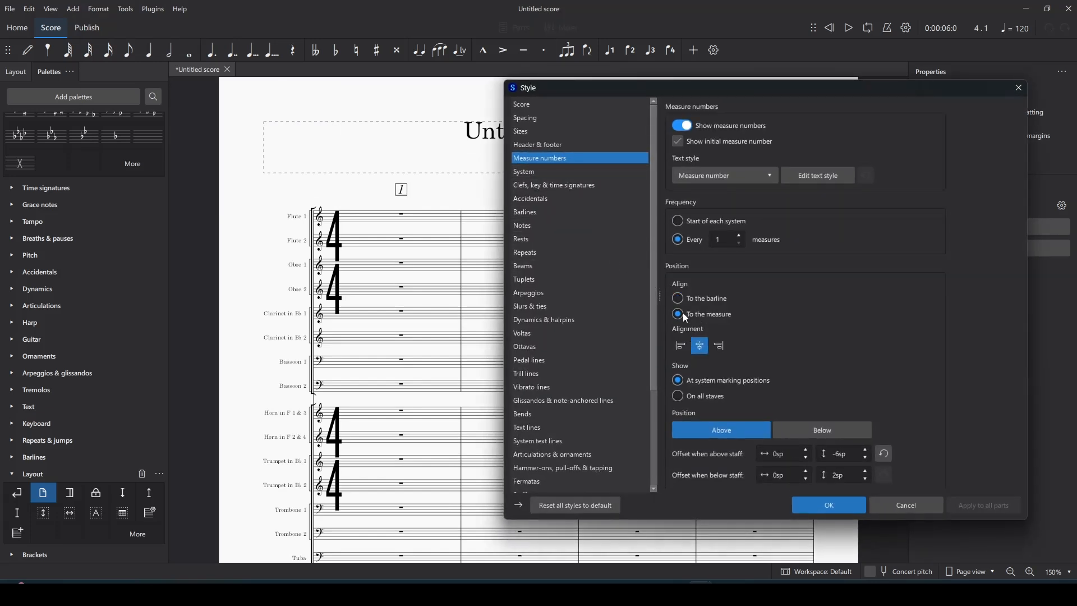
left_click(824, 505)
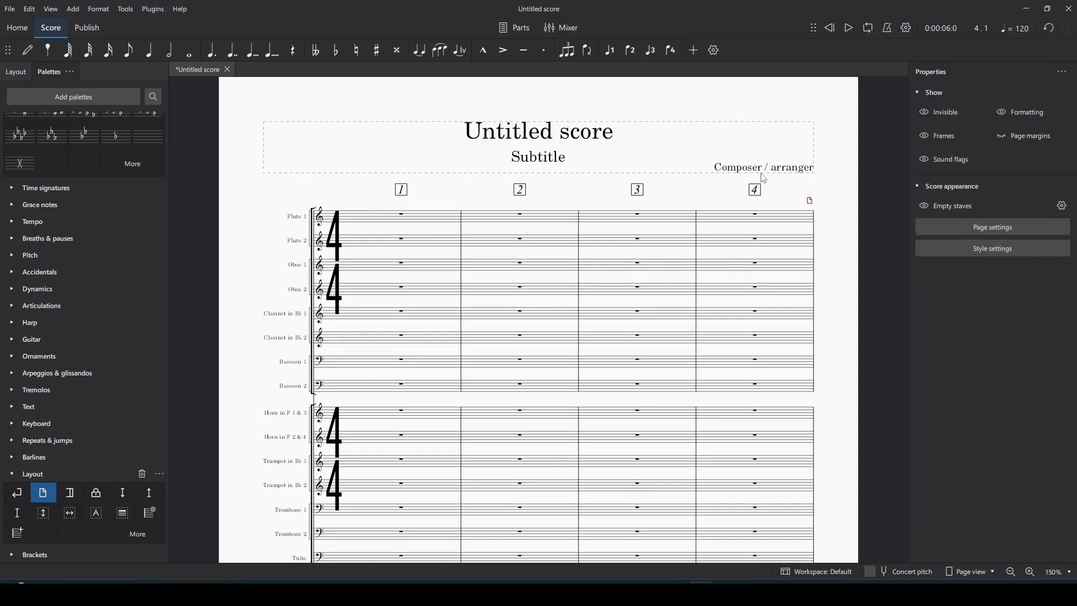
Step: Compare the MuseScore score with reference PDF page 269, scrolling to its woodwind and brass staves
key("alt+Tab")
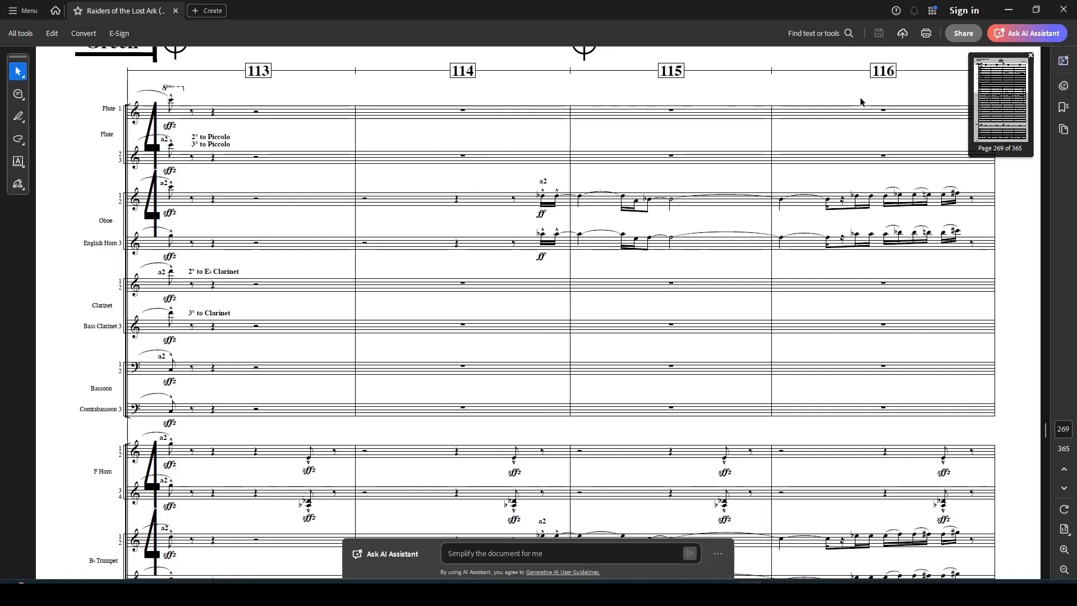
key("alt+Tab")
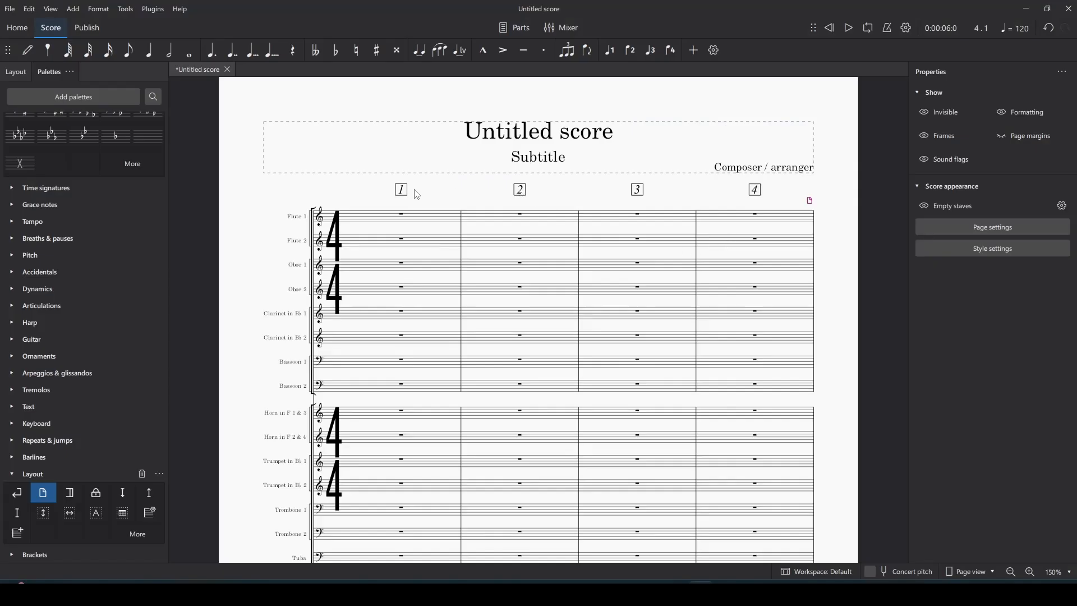
key("alt+Tab")
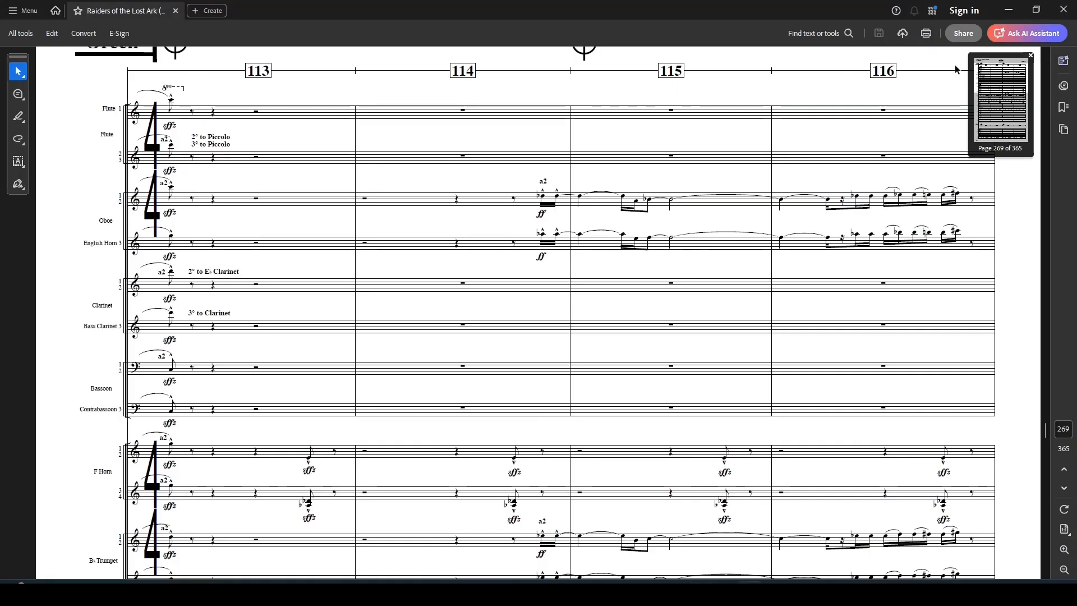
key("alt+Tab")
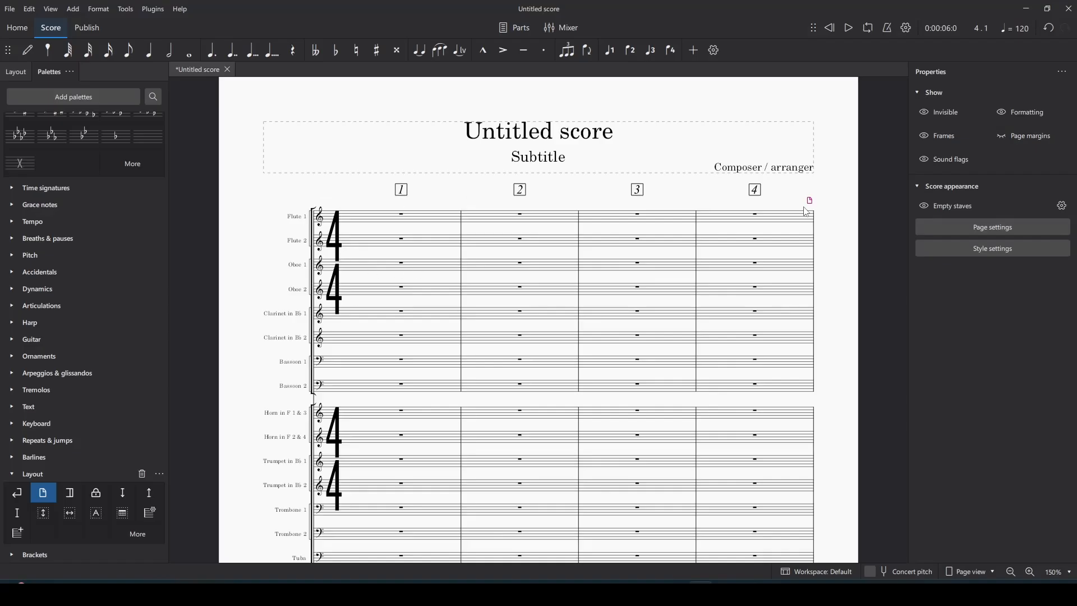
scroll(603, 272, "down", 5)
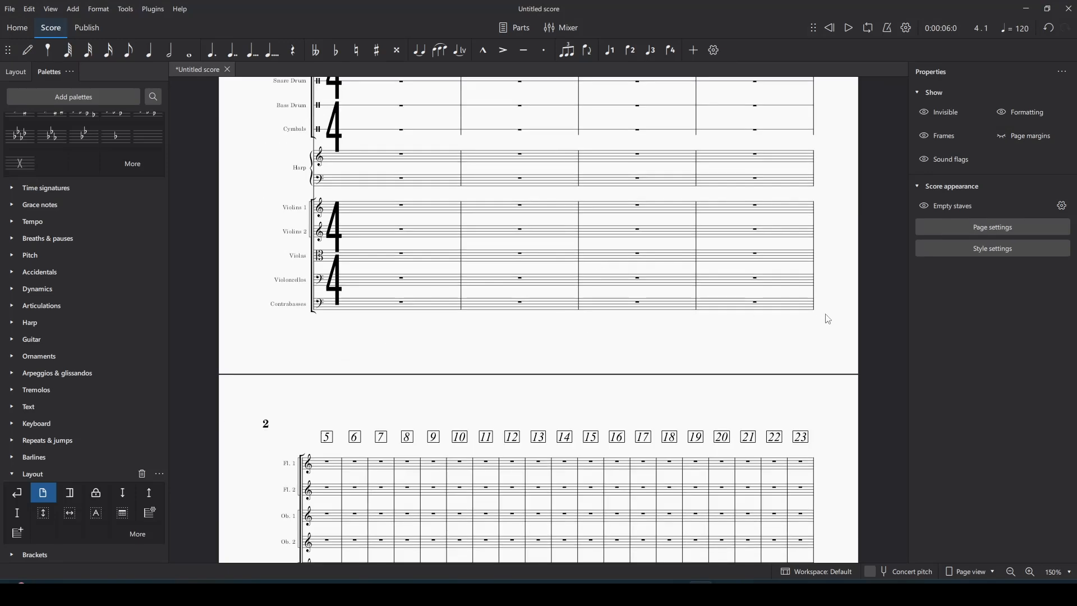
key("alt+Tab")
scroll(585, 349, "down", 10)
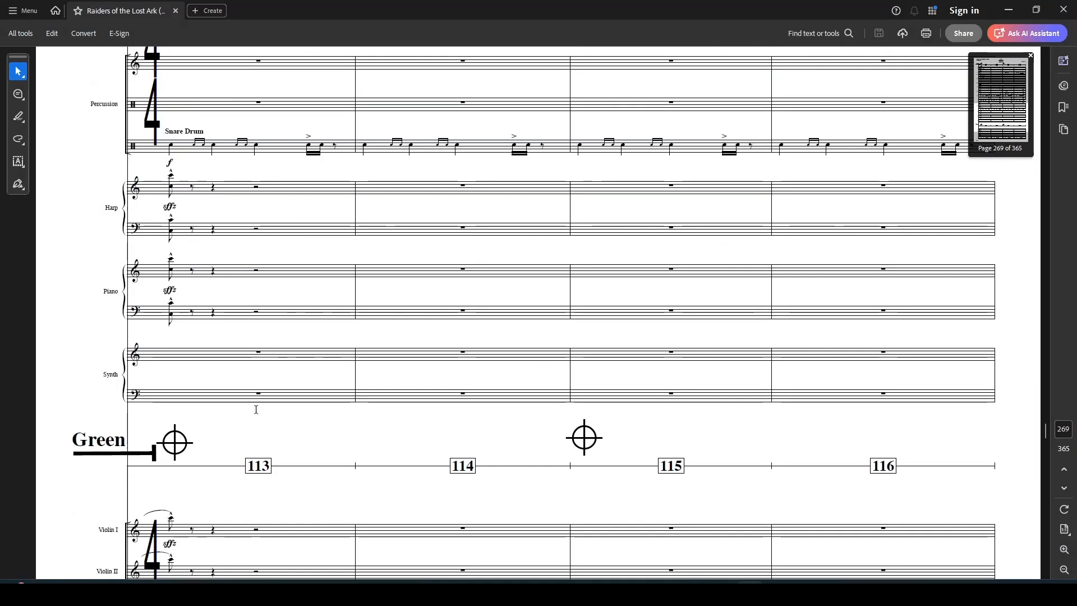
scroll(266, 414, "down", 3)
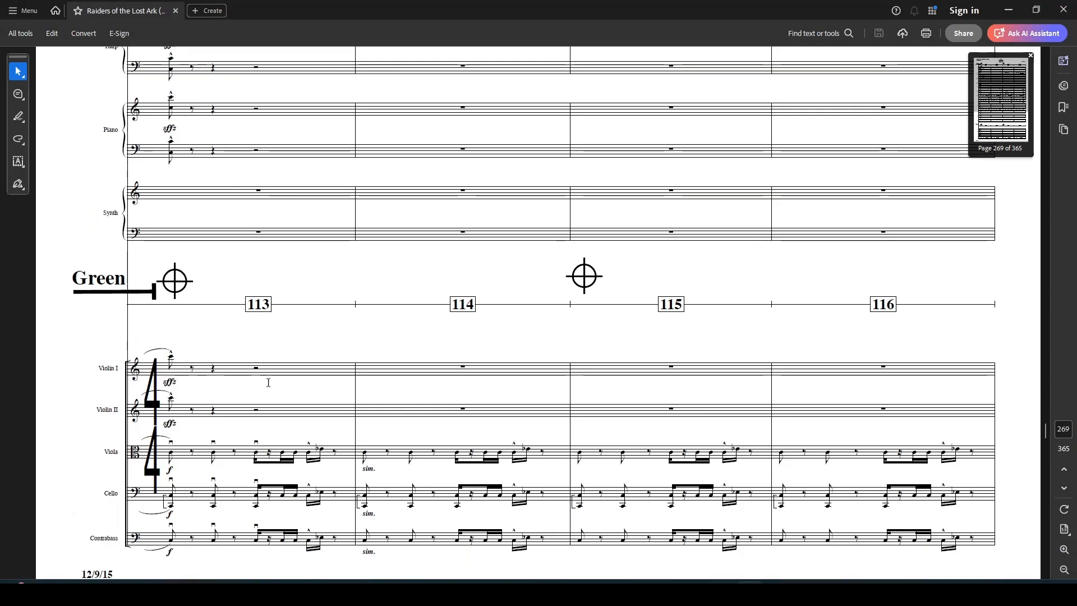
scroll(268, 382, "down", 1)
scroll(268, 383, "up", 4)
Step: Scroll through the MuseScore score to check its staves against the reference
key("alt+Tab")
scroll(530, 309, "up", 2)
scroll(530, 303, "up", 2)
scroll(532, 284, "up", 1)
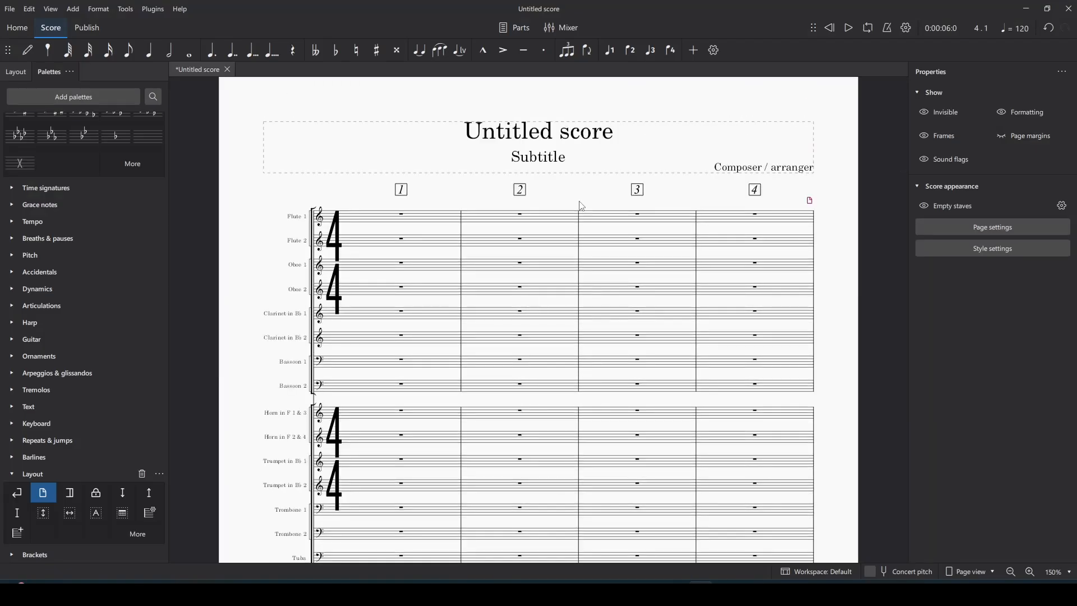
scroll(582, 206, "down", 5)
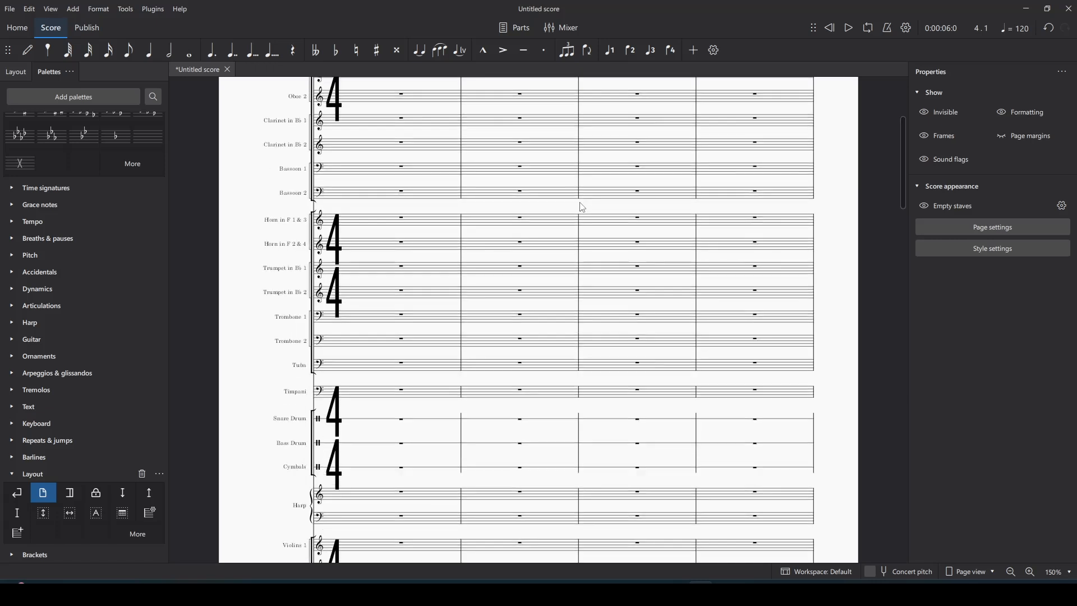
scroll(583, 207, "up", 4)
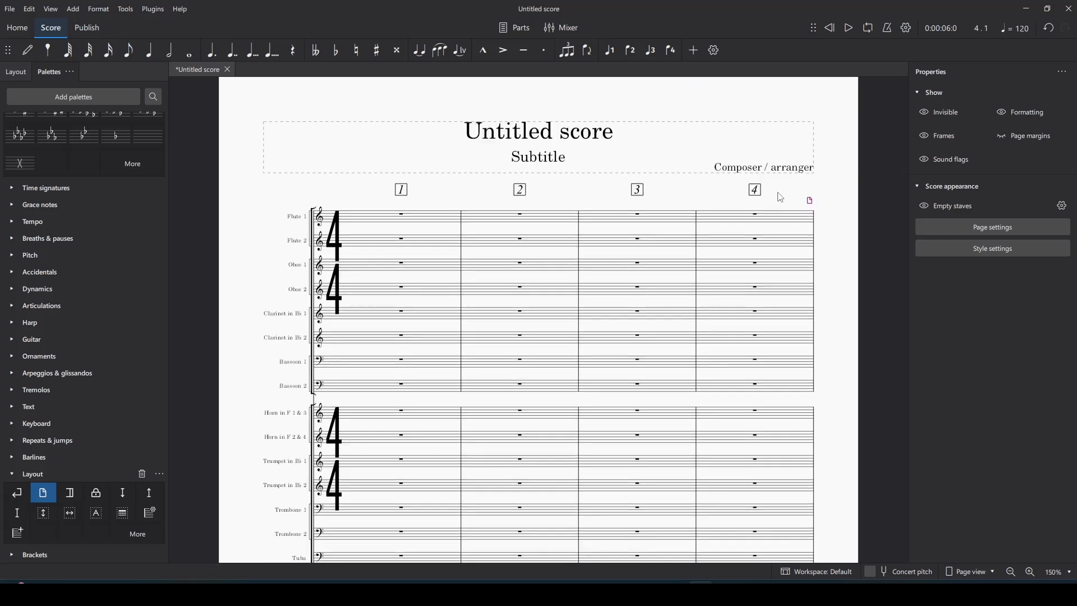
scroll(731, 245, "down", 1)
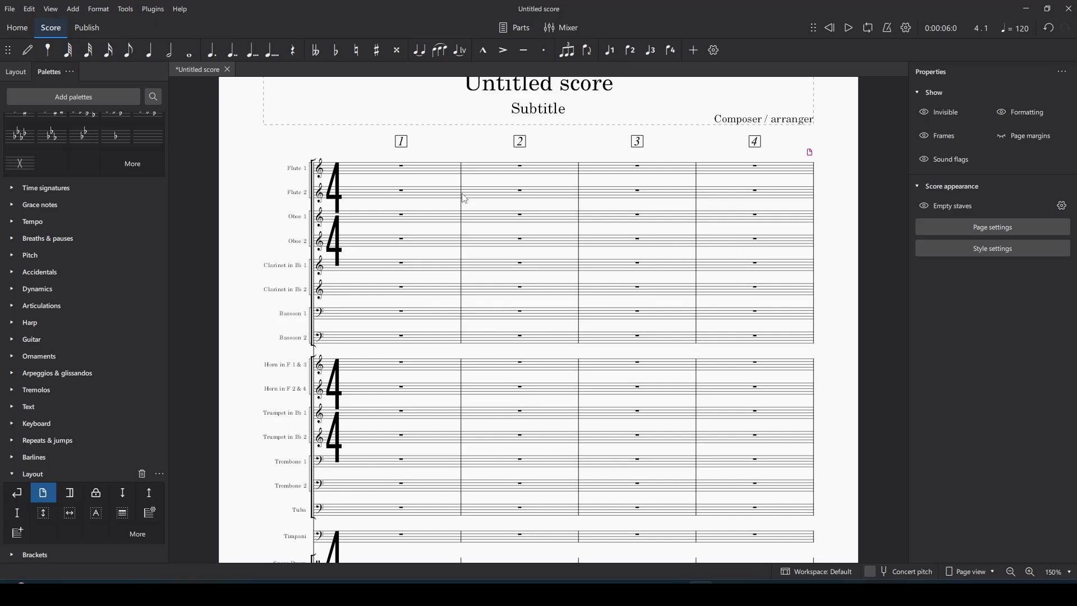
scroll(465, 199, "down", 1)
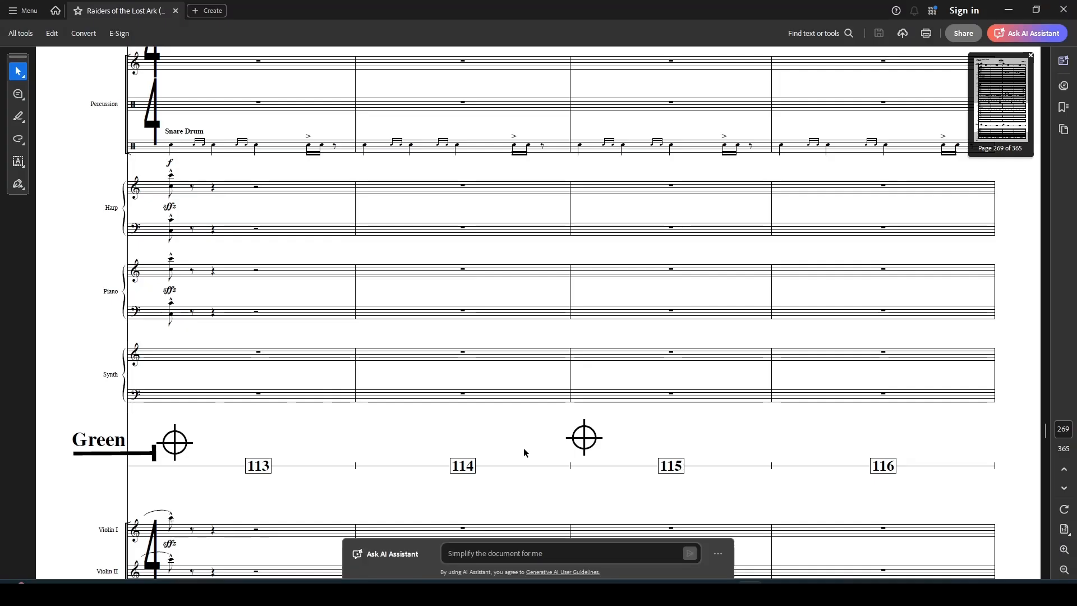
scroll(417, 399, "up", 5)
scroll(365, 390, "up", 1)
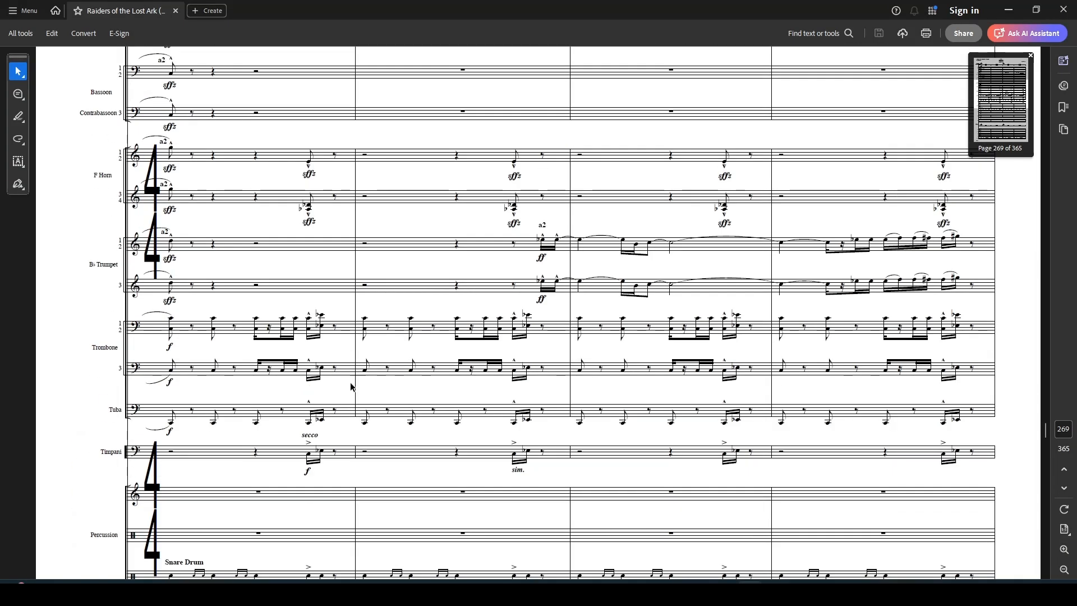
scroll(122, 217, "up", 1)
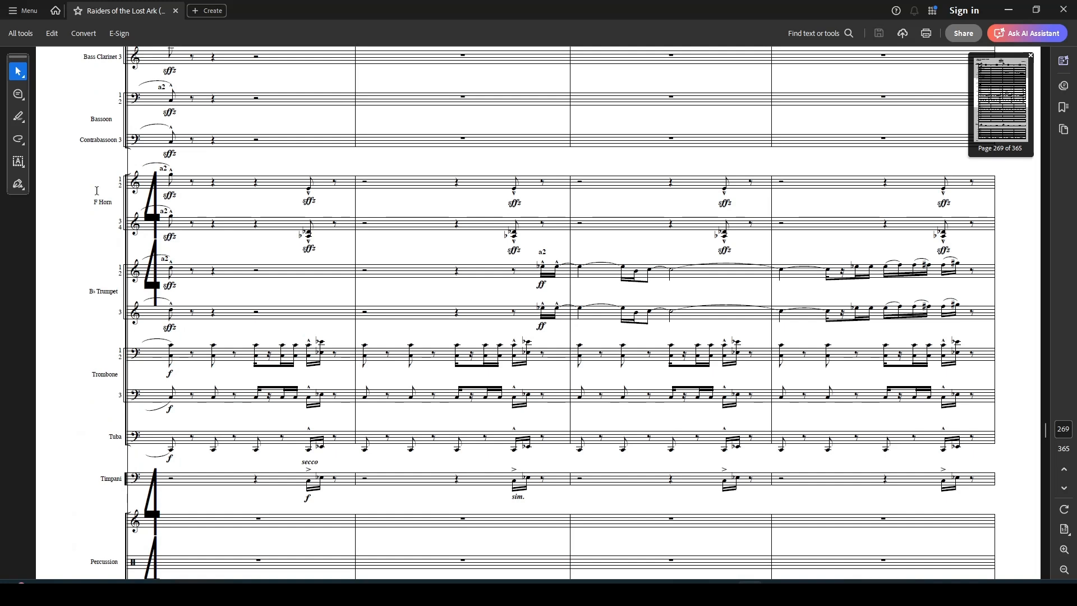
scroll(97, 191, "up", 2)
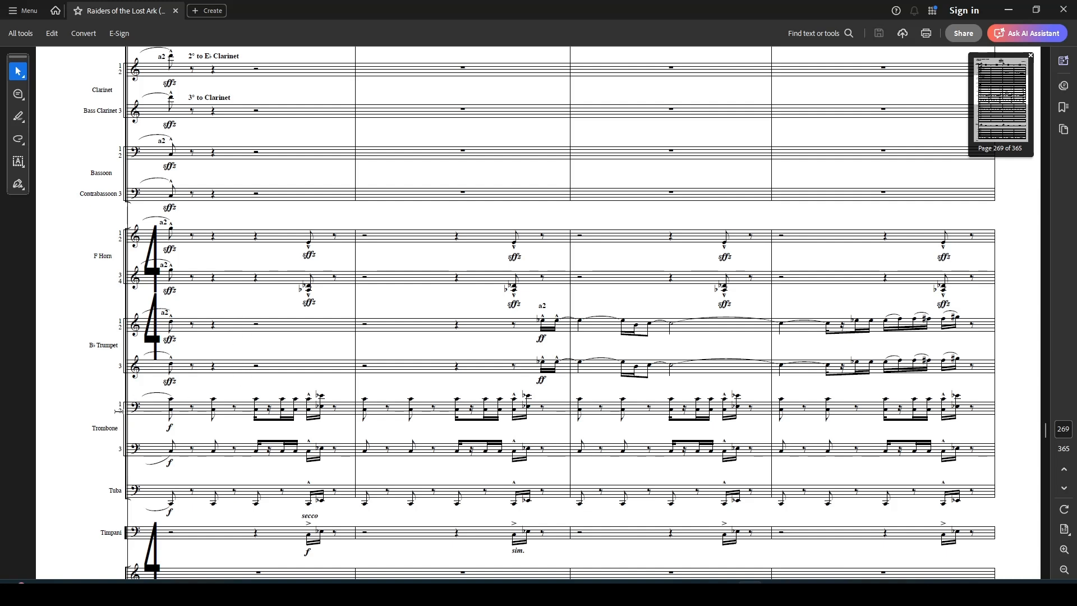
mouse_move(728, 554)
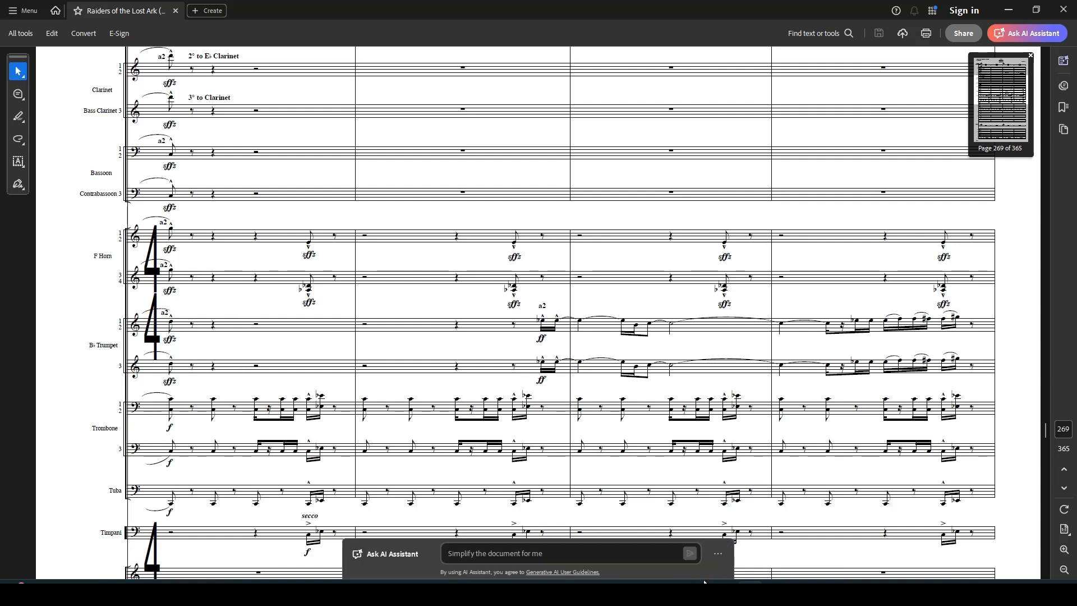
mouse_move(705, 583)
left_click(716, 550)
Step: Add a second alto-clef staff to the Violas from the Layout panel
scroll(402, 383, "down", 1)
scroll(401, 382, "down", 6)
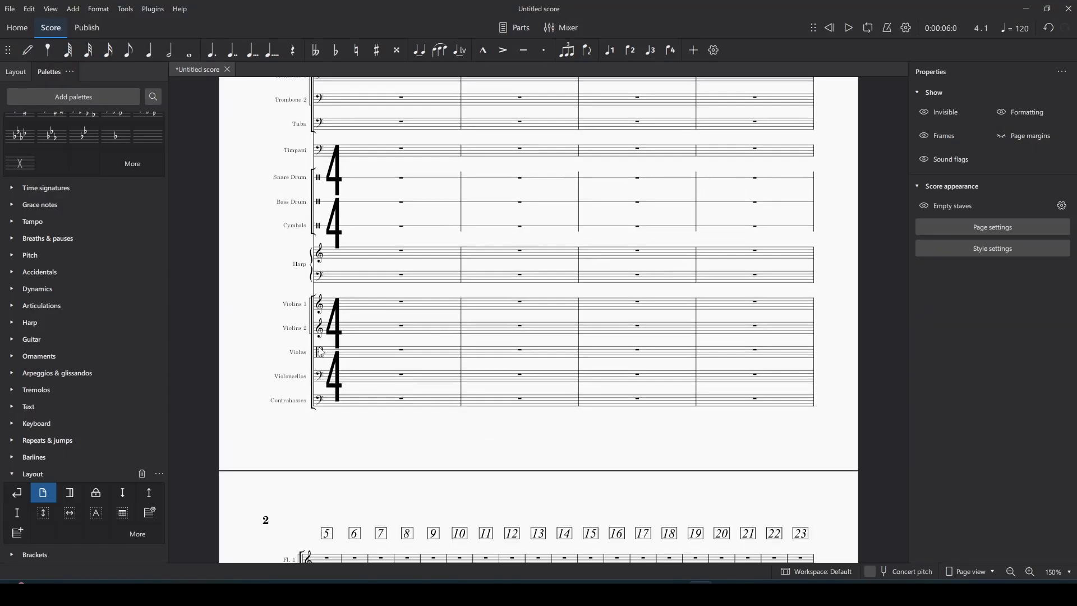
left_click(16, 72)
left_click(298, 352)
scroll(61, 325, "down", 2)
left_click(33, 508)
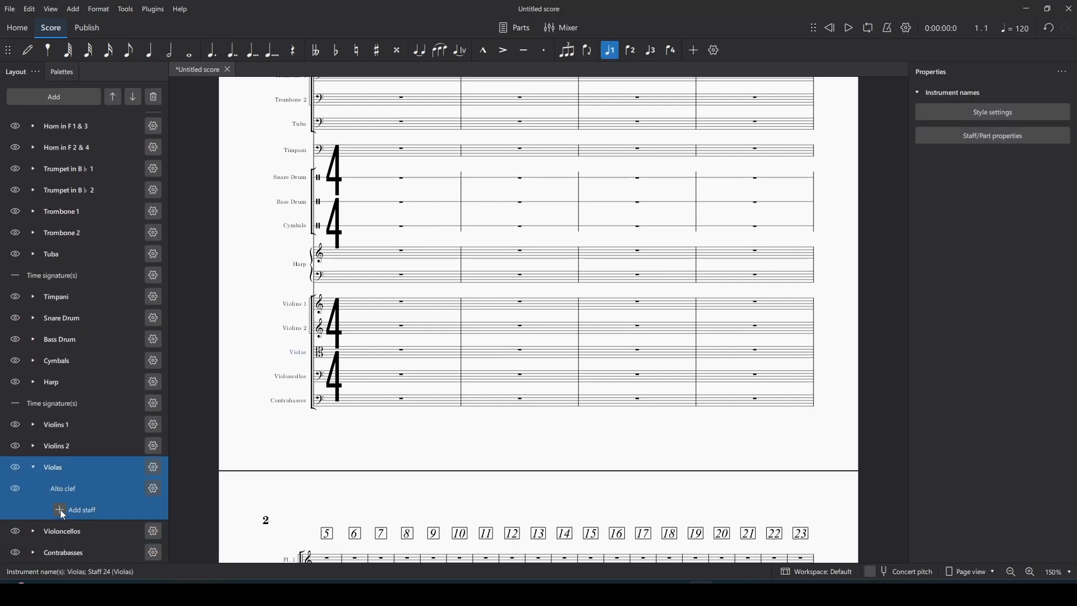
left_click(60, 510)
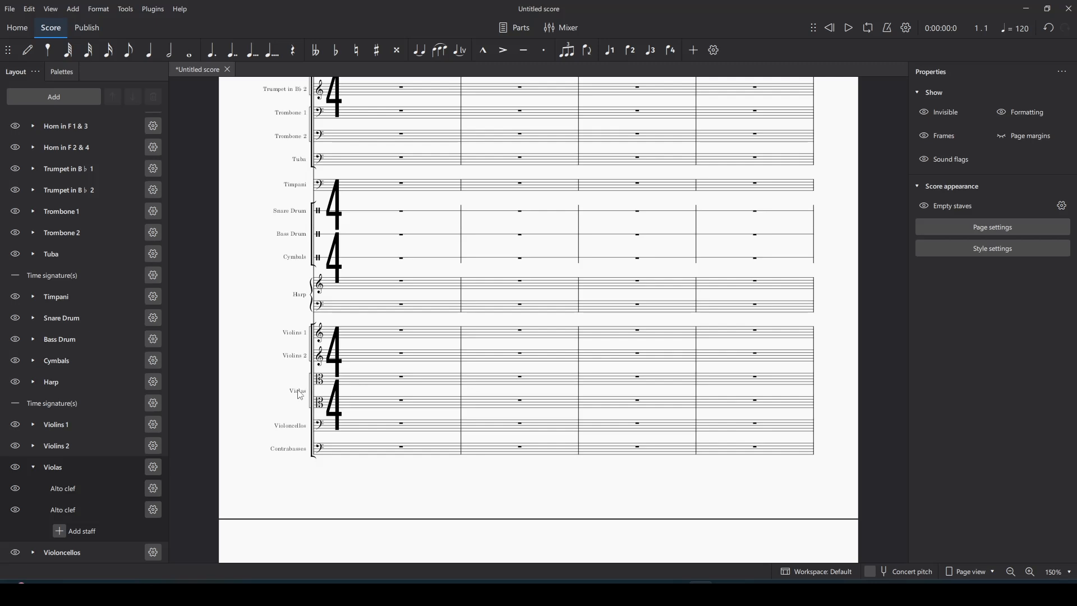
double_click(299, 393)
Step: Relabel the Violas long name as stacked lines 1, 2, Violas, 3, 4
key("Return")
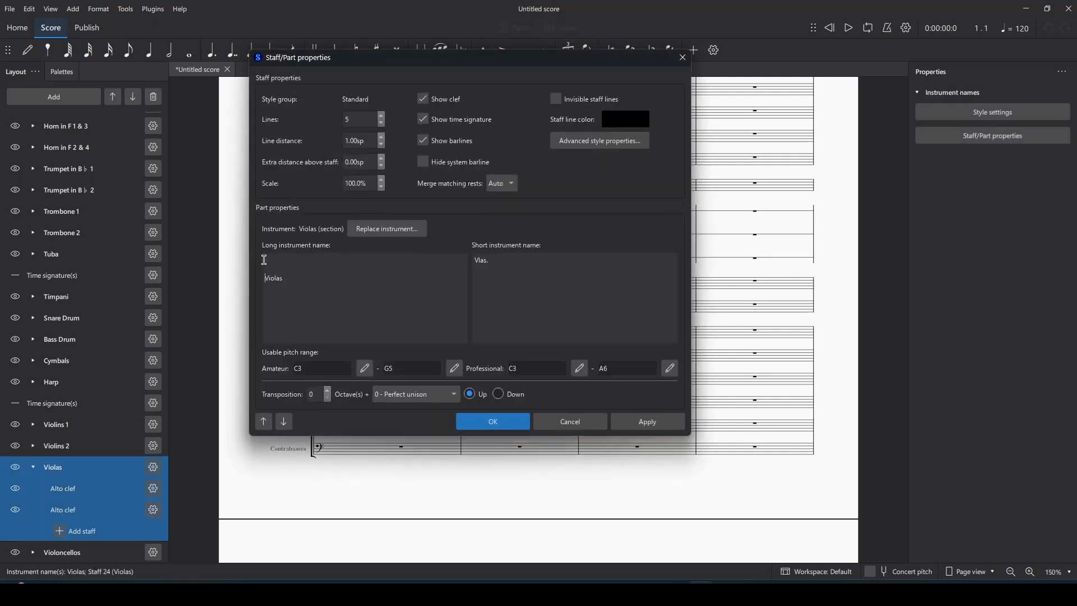
type("1")
key("Return")
type("2")
type("4")
left_click(460, 423)
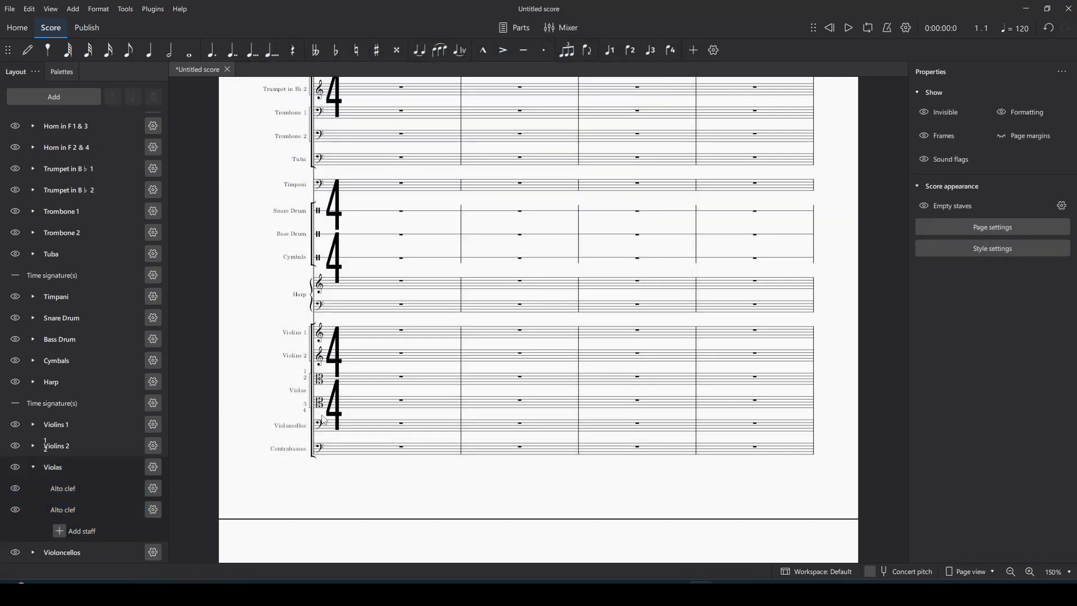
double_click(306, 384)
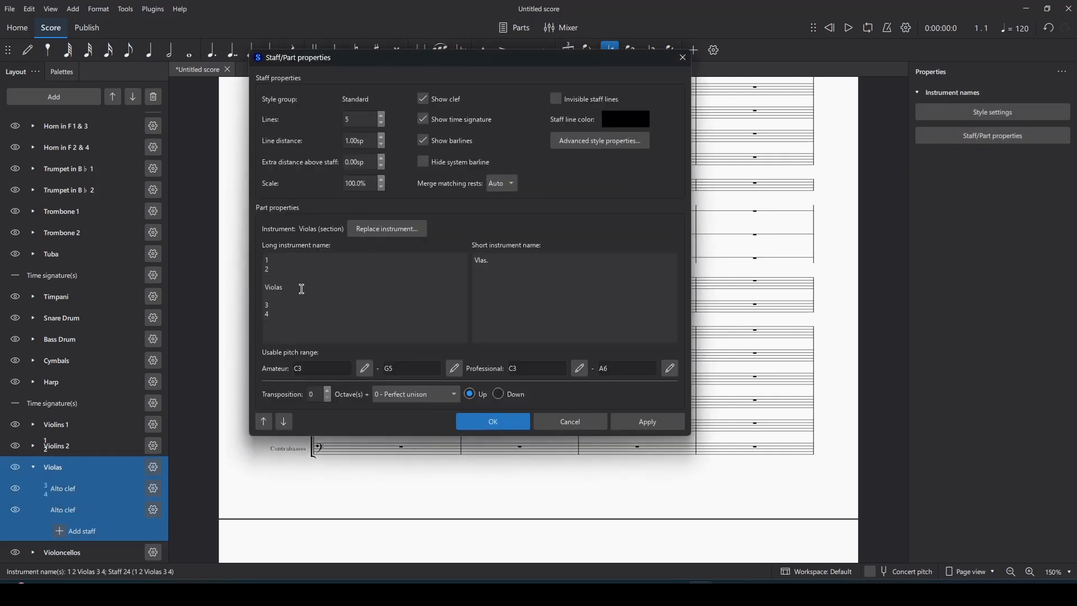
left_click(475, 422)
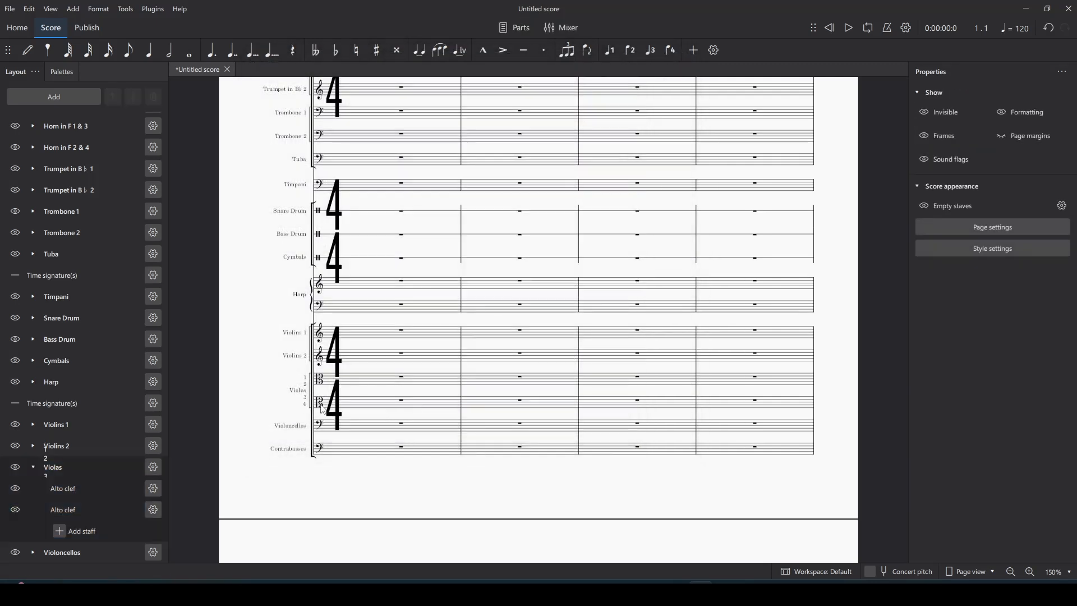
Step: Delete the second Violas staff and select the Violas instrument
left_click(70, 511)
left_click(160, 98)
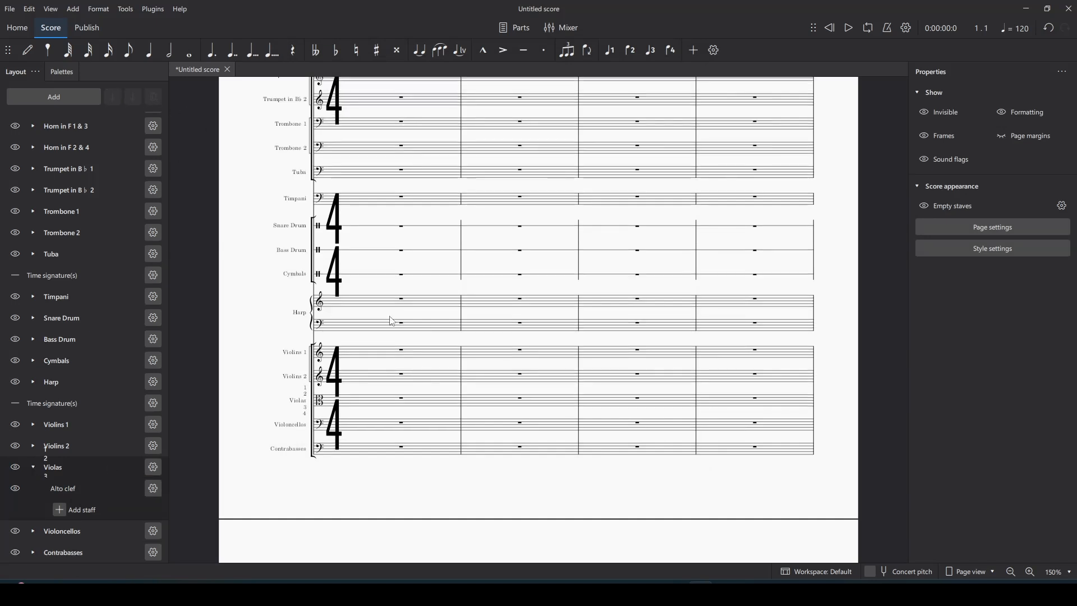
left_click(305, 405)
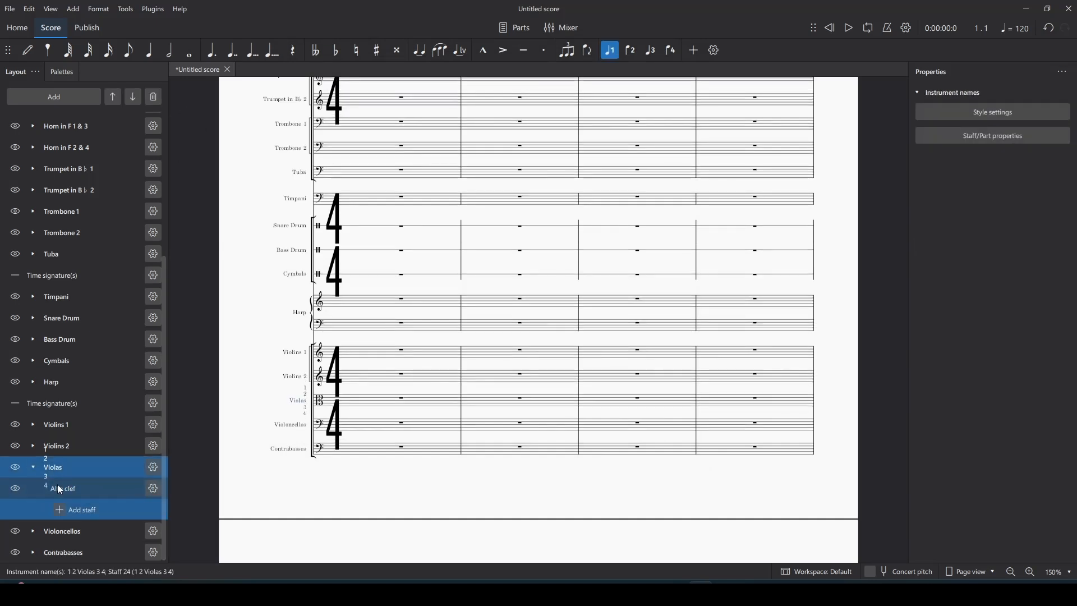
Step: Delete the Violas instrument, leaving Flute 1's properties unchanged
left_click(157, 95)
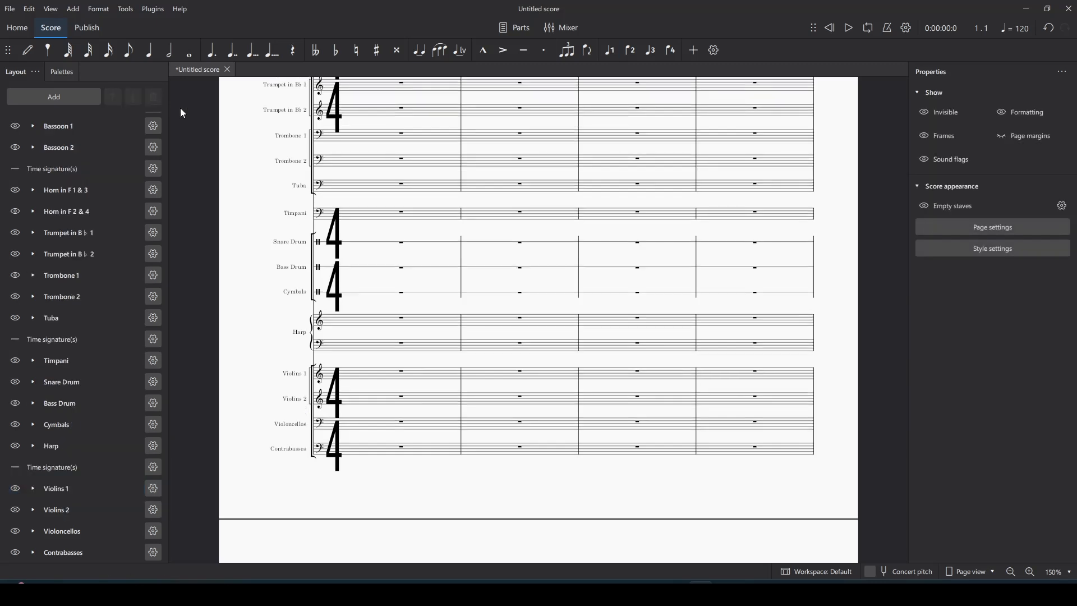
scroll(553, 340, "up", 6)
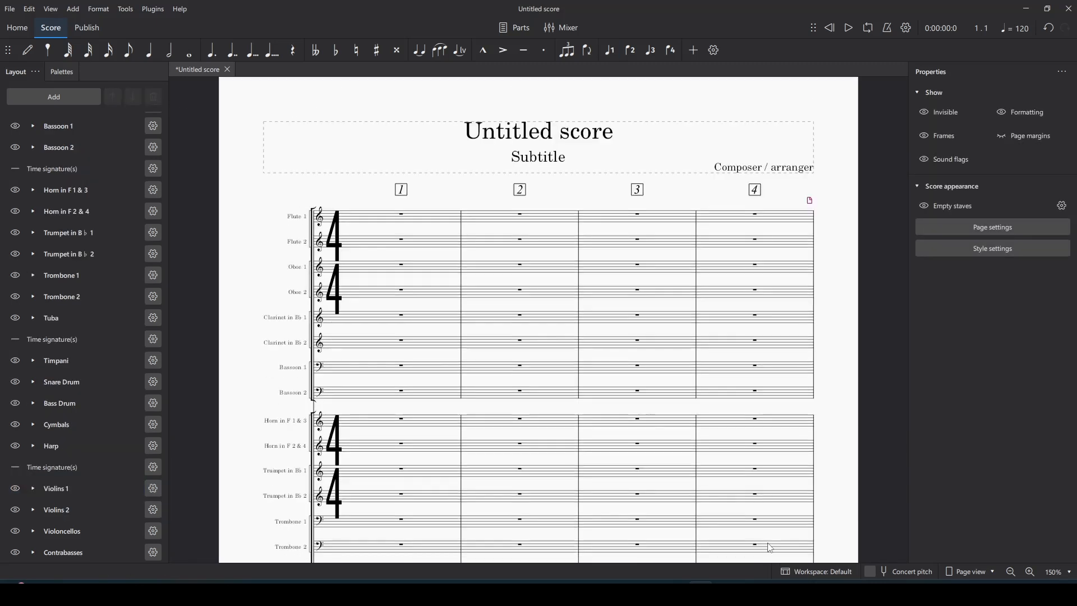
double_click(303, 219)
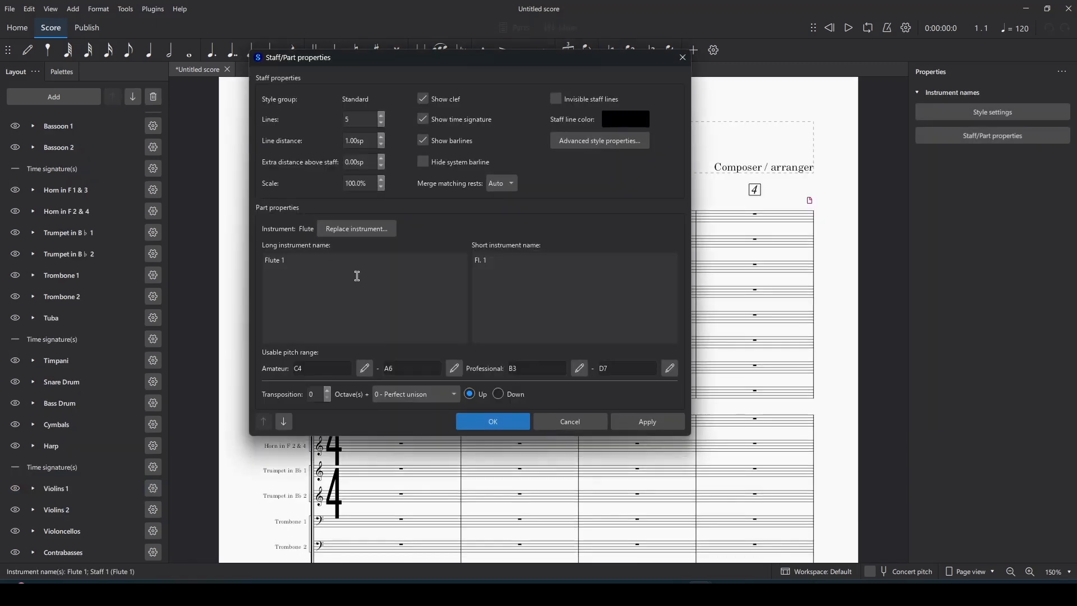
left_click(564, 422)
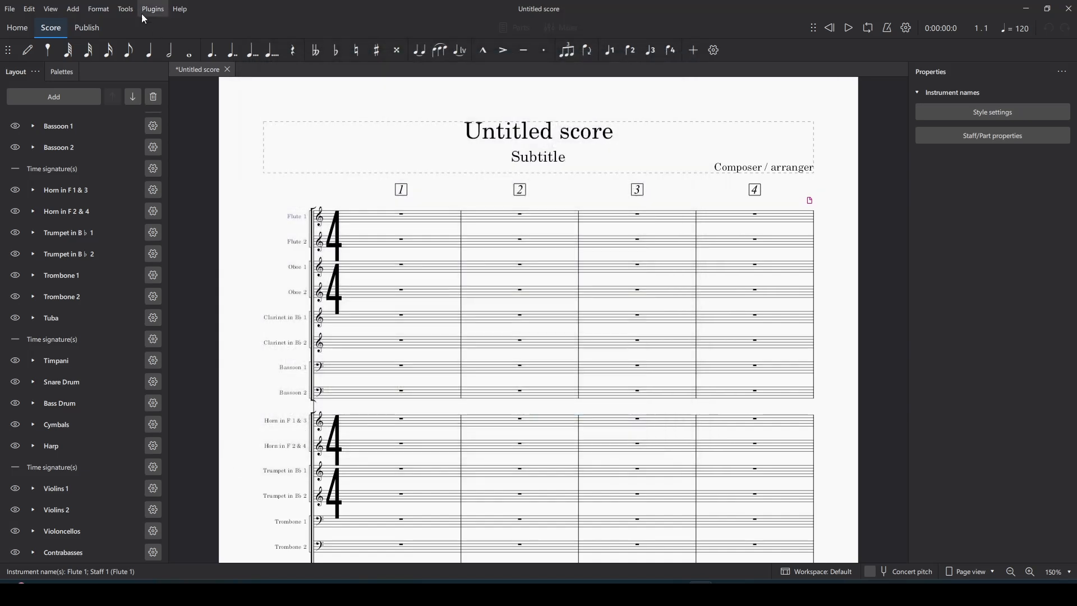
Step: Open Format > Style and go to the Text styles page
left_click(126, 9)
mouse_move(100, 9)
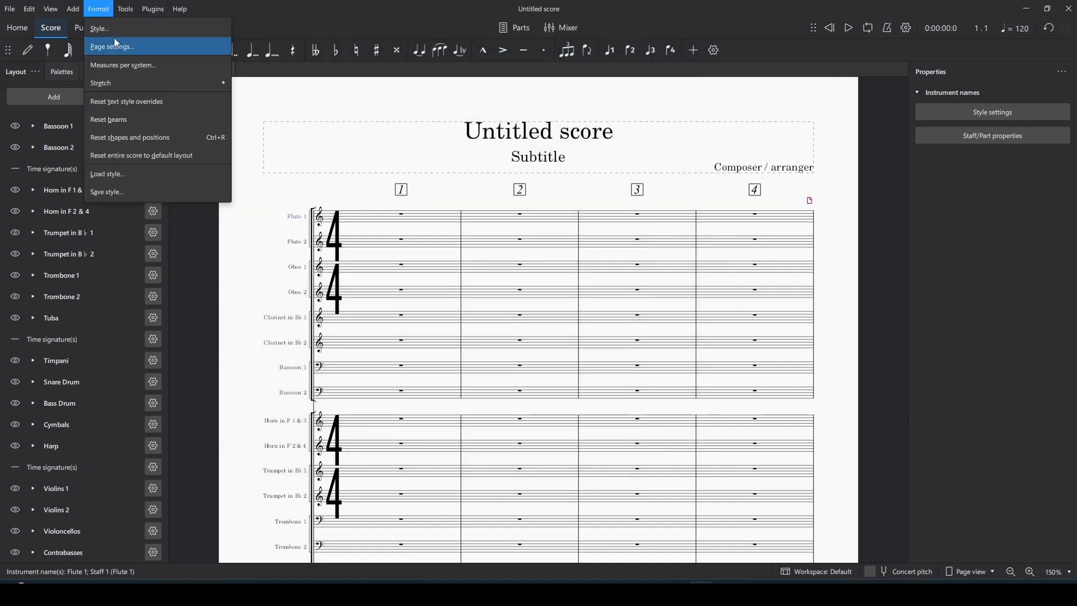
left_click(112, 31)
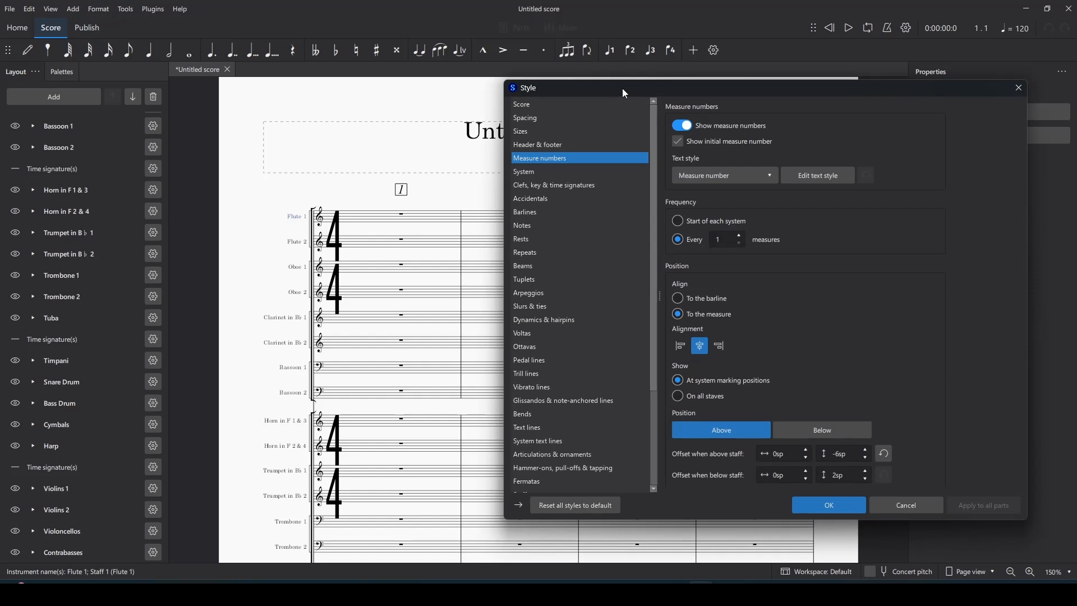
left_click_drag(622, 89, 578, 87)
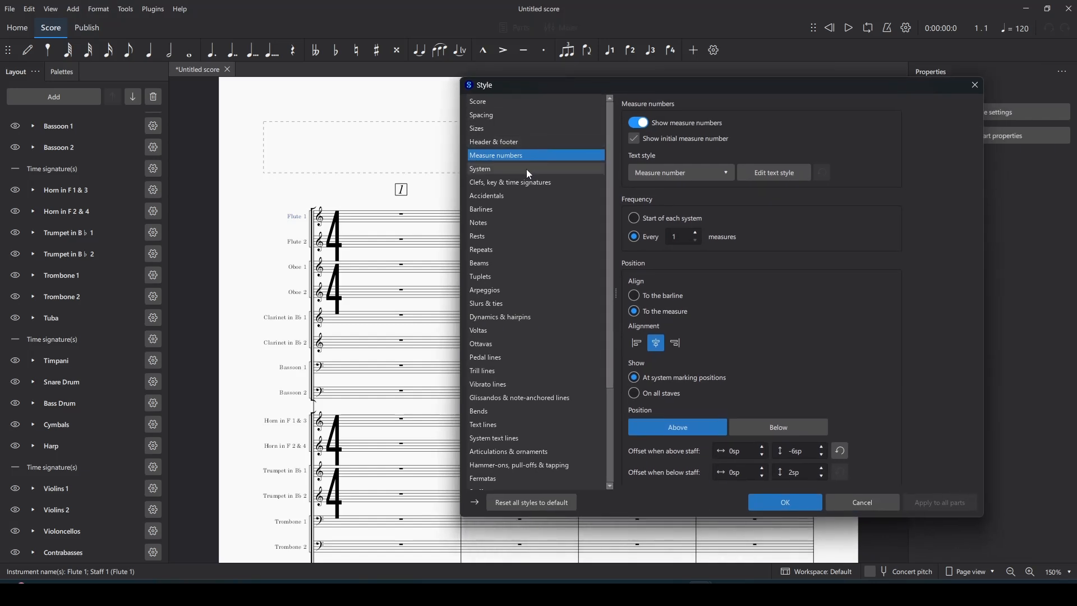
left_click_drag(561, 85, 532, 93)
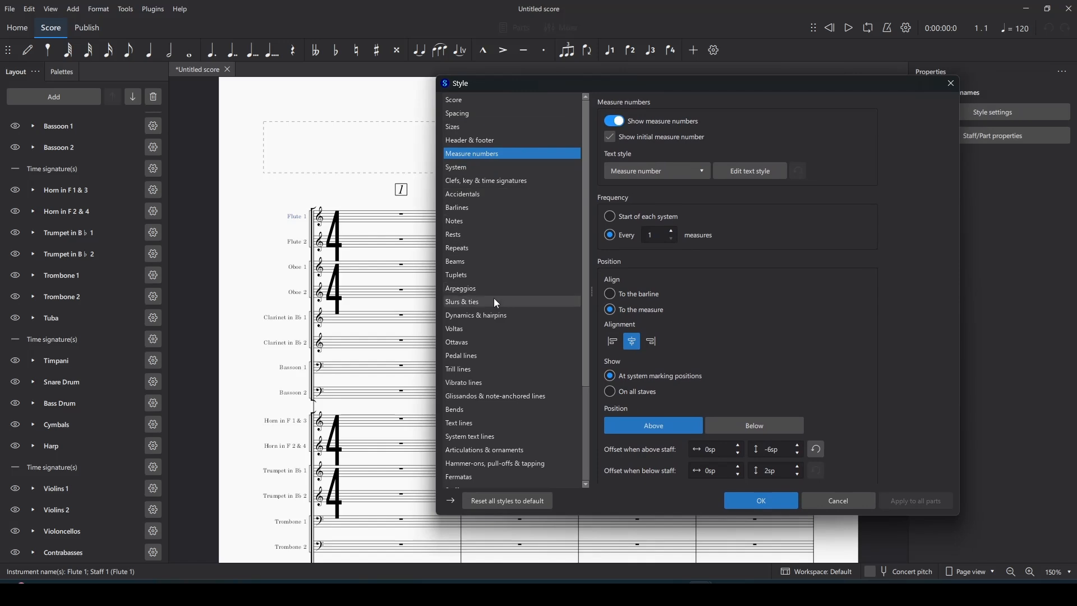
scroll(500, 172, "down", 2)
scroll(500, 171, "up", 2)
scroll(500, 171, "down", 4)
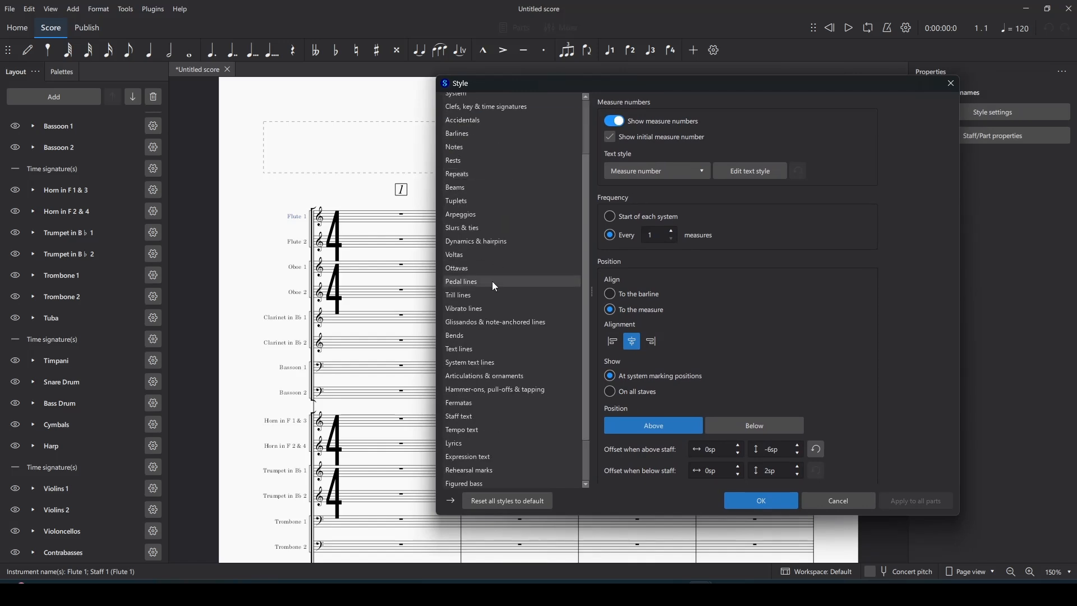
left_click(497, 482)
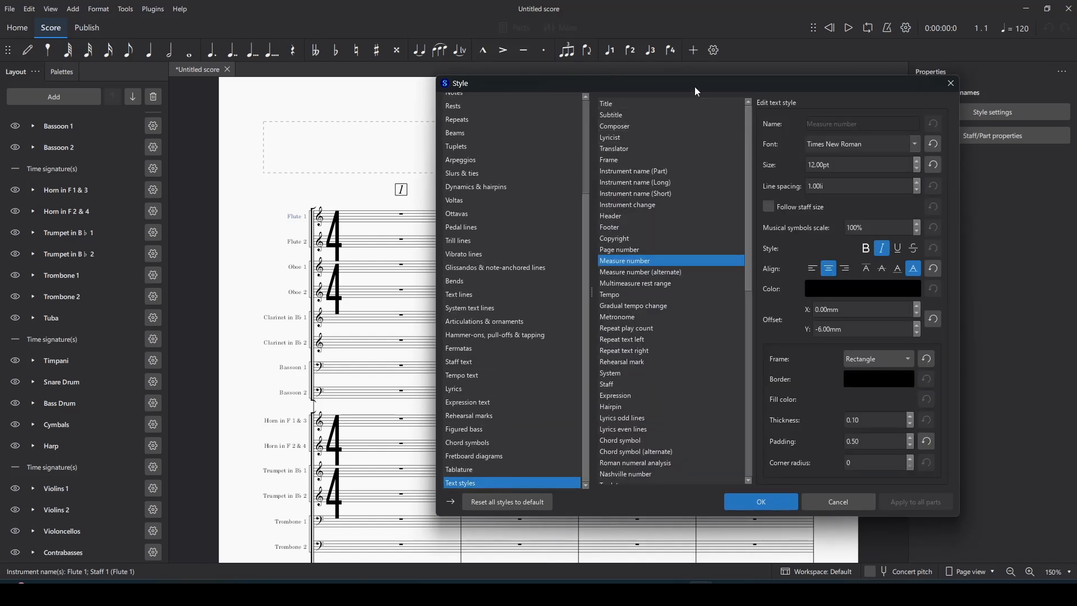
Step: Set the long instrument name style to Times New Roman 10.50pt, 0.90 line spacing, baseline-aligned
left_click(673, 182)
left_click_drag(717, 81, 654, 89)
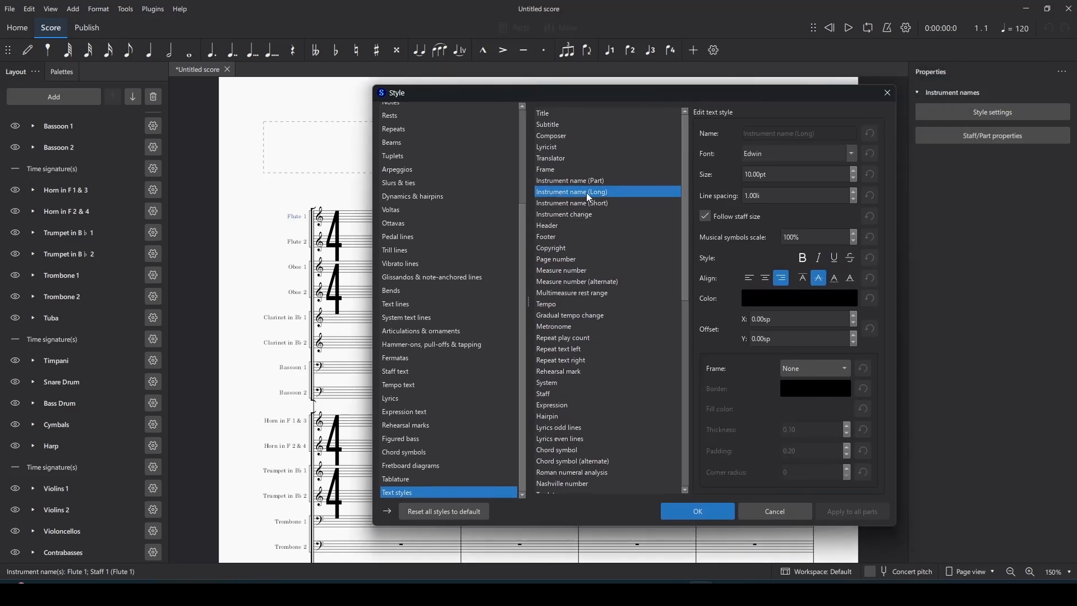
left_click(771, 155)
double_click(831, 151)
type("times New Roman")
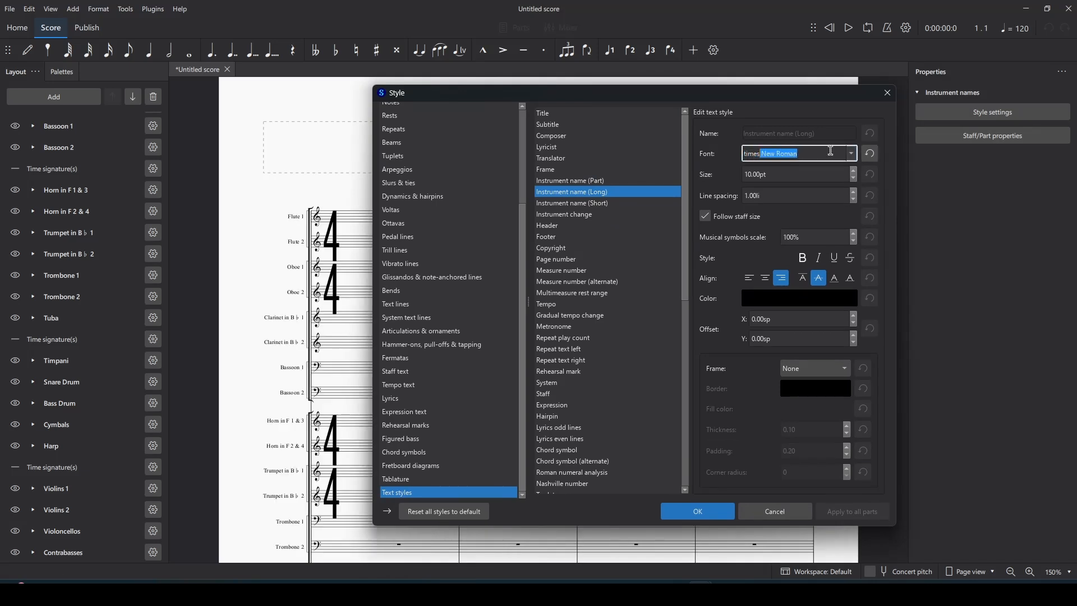
left_click(756, 175)
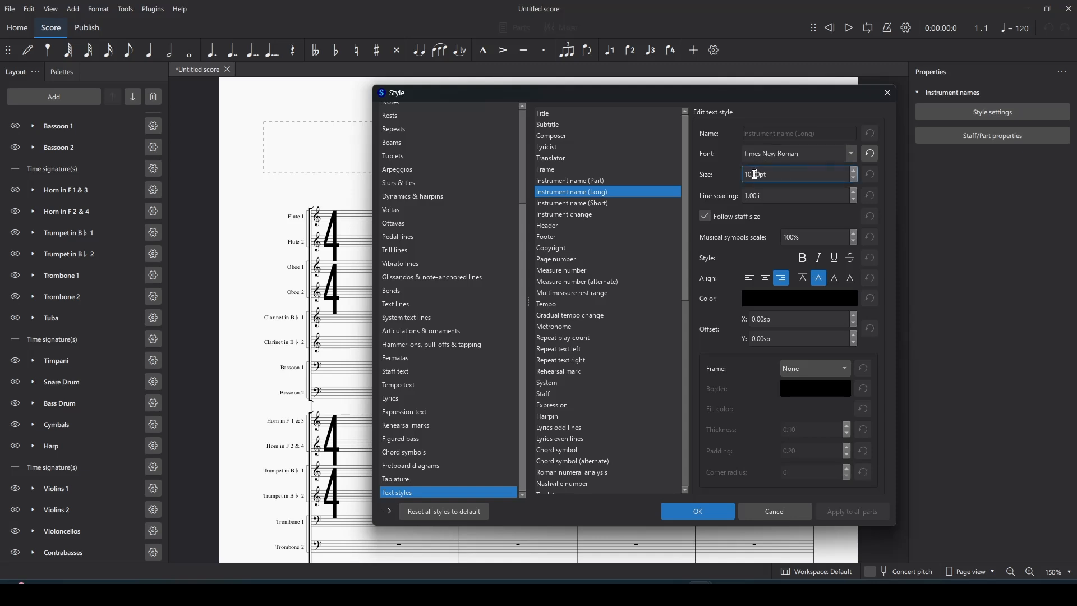
type("50")
left_click_drag(766, 192, 746, 199)
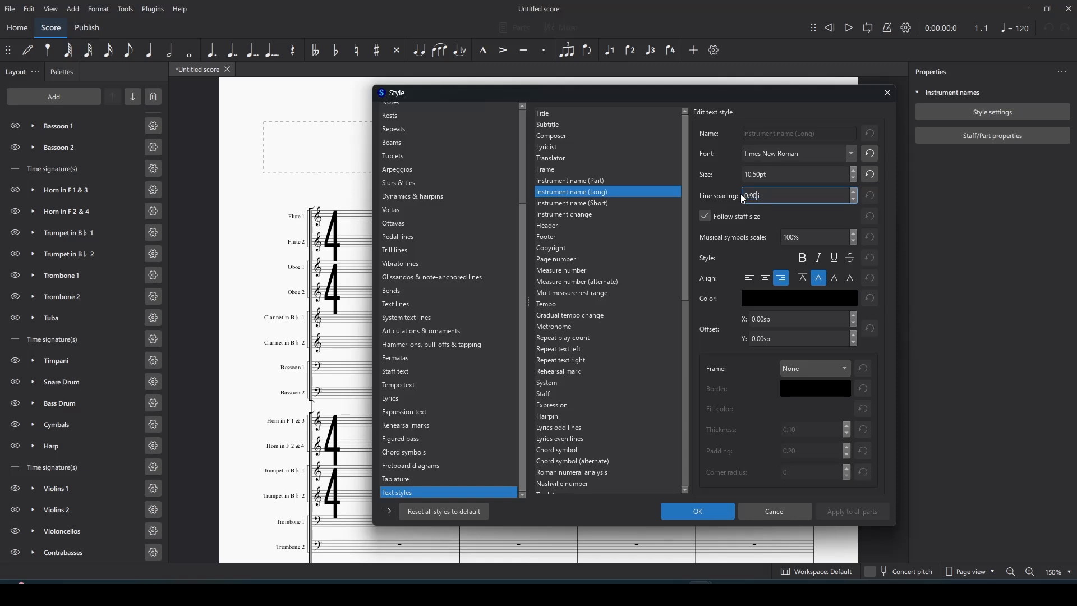
left_click(851, 279)
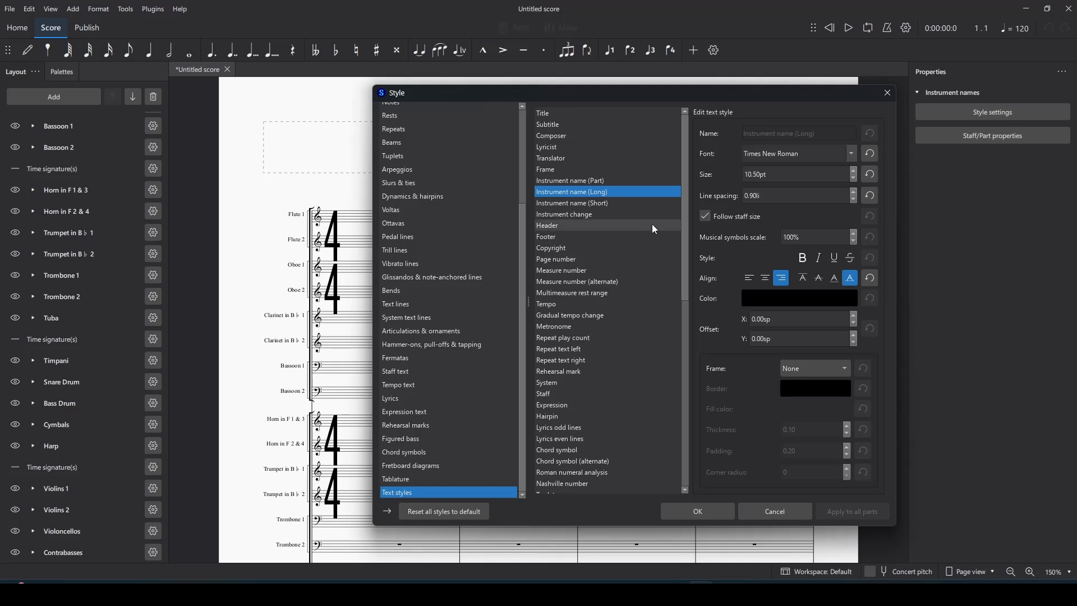
Step: Give the short instrument name style Times New Roman 10.50pt, 0.90 spacing and baseline alignment
left_click(594, 205)
left_click(788, 159)
key("ctrl+a")
type("time")
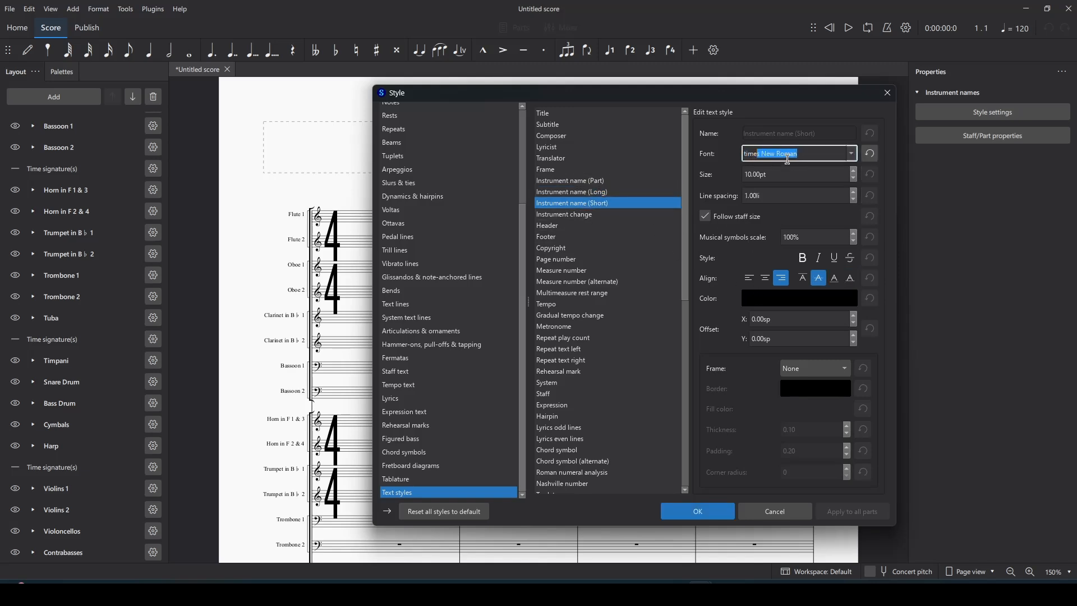
left_click(756, 172)
key("BackSpace")
type("5")
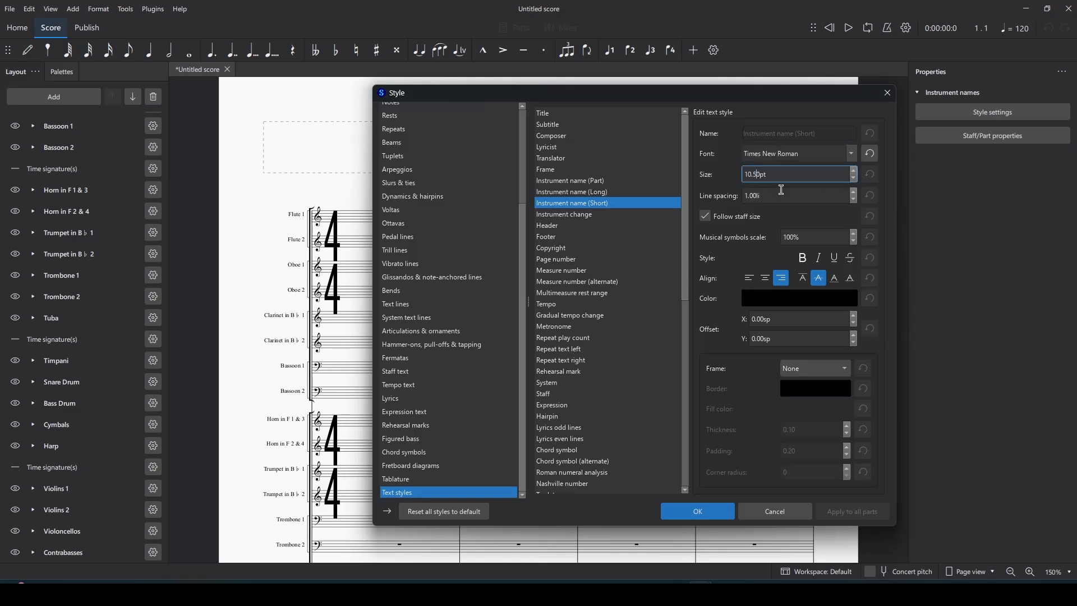
key("Tab")
key("Down")
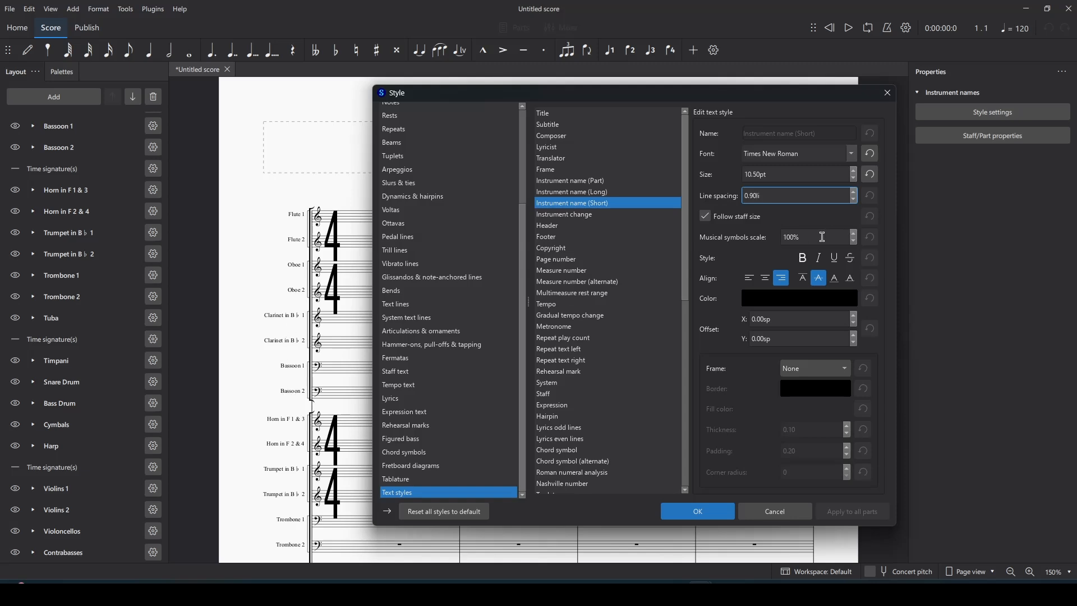
left_click(852, 280)
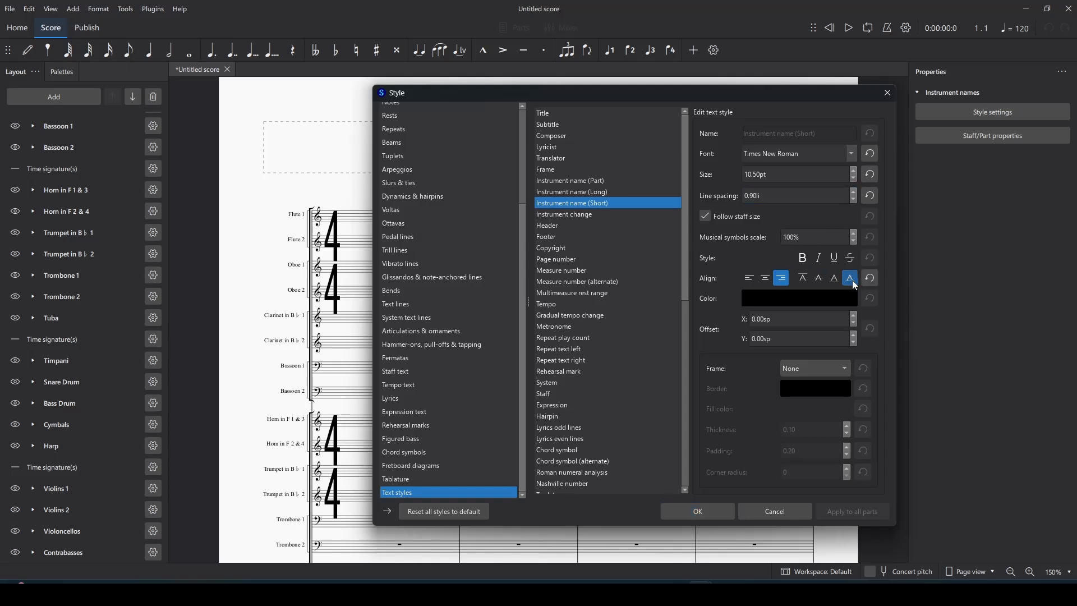
Step: Apply the text style changes and select the Flute 1 name
left_click(692, 512)
scroll(548, 443, "down", 3)
scroll(548, 443, "down", 4)
scroll(547, 443, "up", 4)
left_click(297, 215)
Step: Relabel Flute 1 with a stacked divisi long name and short name 1
double_click(298, 218)
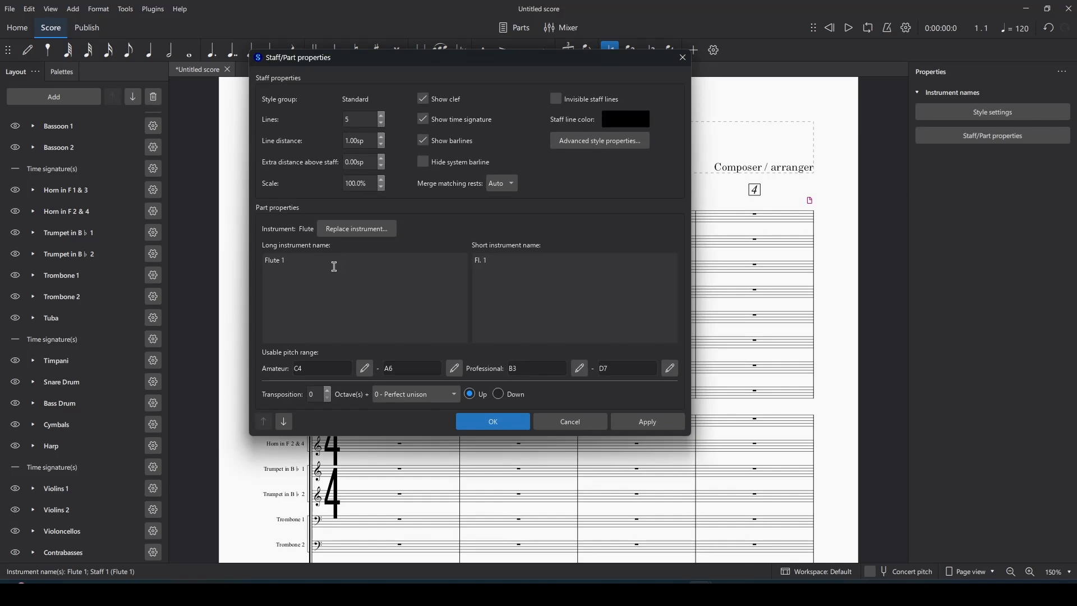
left_click_drag(500, 61, 644, 101)
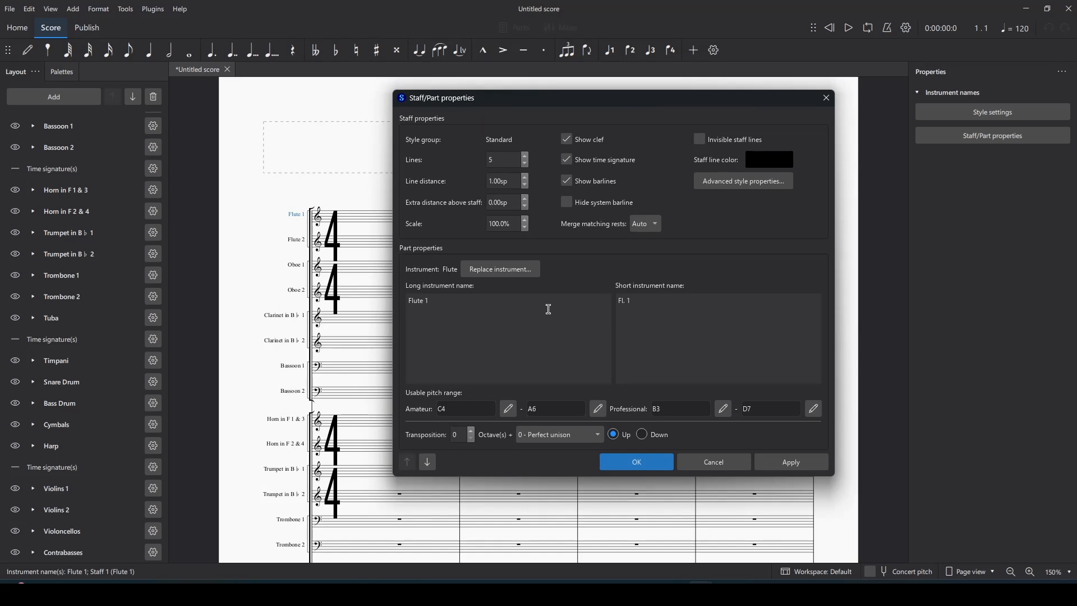
key("ctrl+a")
type("1")
left_click(659, 314)
key("ctrl+a")
type("1")
key("Return")
left_click(648, 463)
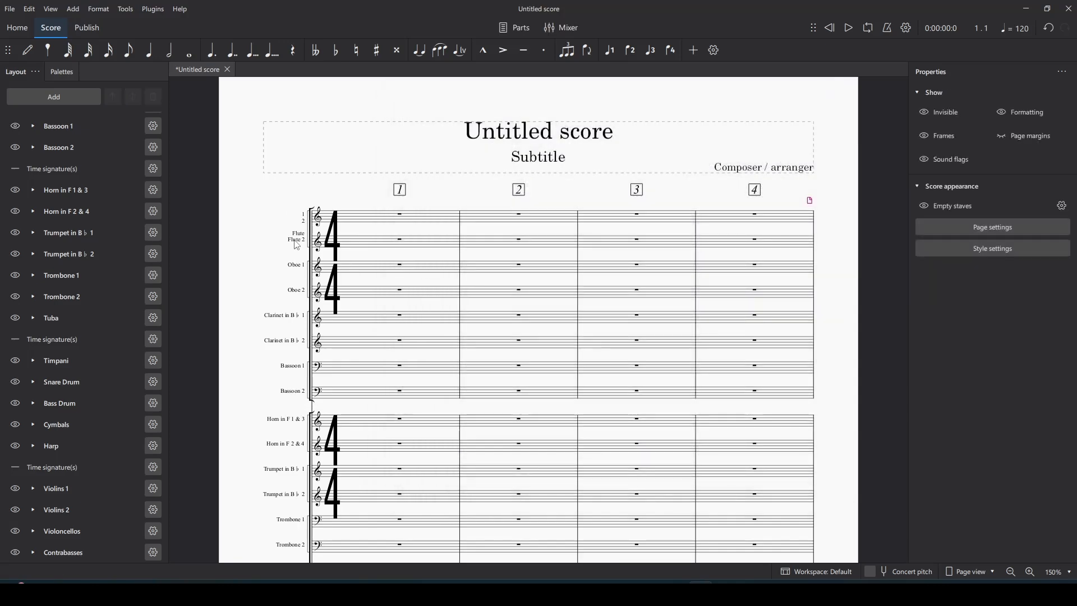
Step: Replace the Flute 2 staff's instrument with Piccolo in C
key("alt+Tab")
scroll(187, 103, "up", 2)
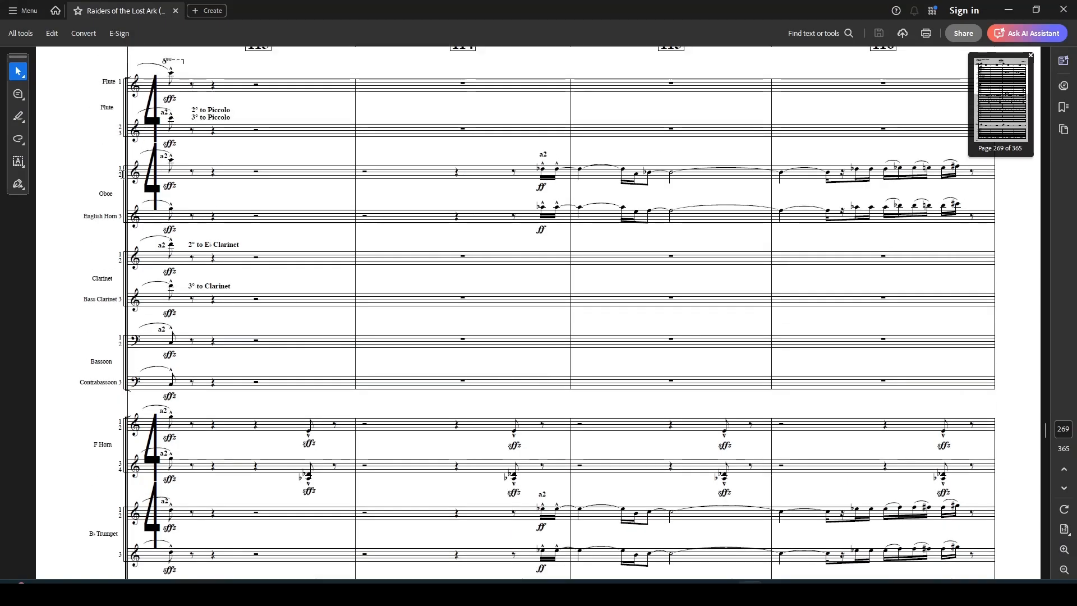
key("alt+Tab")
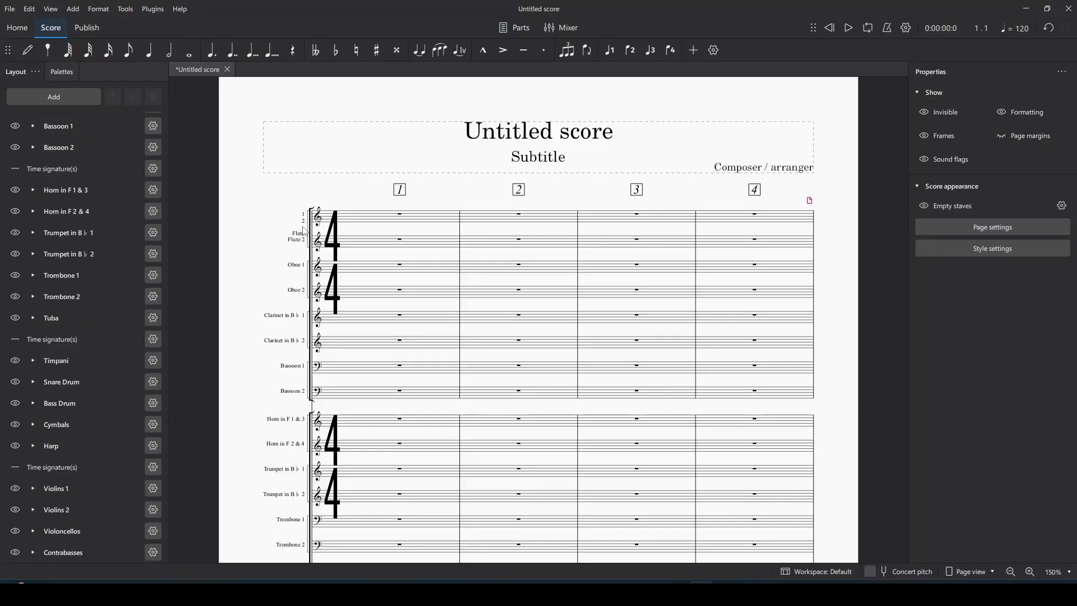
double_click(303, 244)
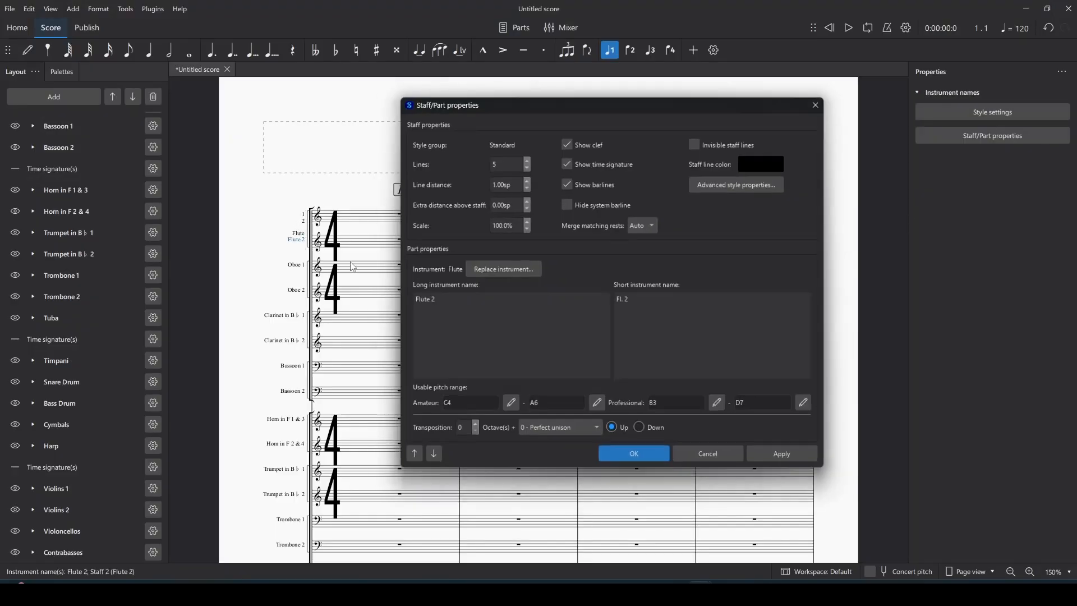
left_click(476, 270)
left_click(580, 432)
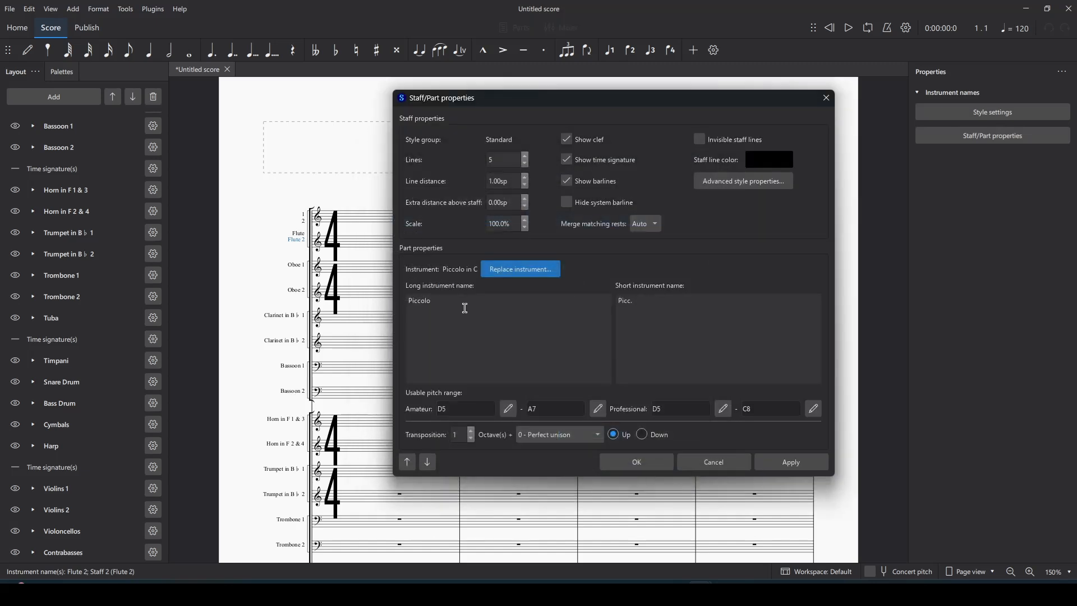
left_click(637, 462)
Step: Clear the selection, recheck the reference PDF, and begin adding an instrument
left_click(435, 393)
key("Escape")
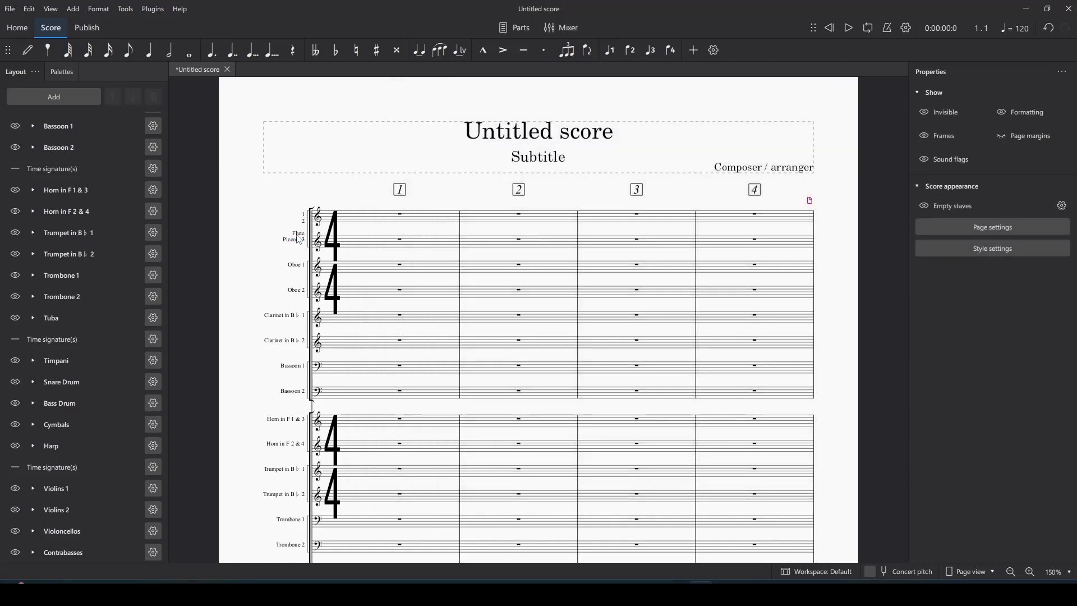
left_click(127, 7)
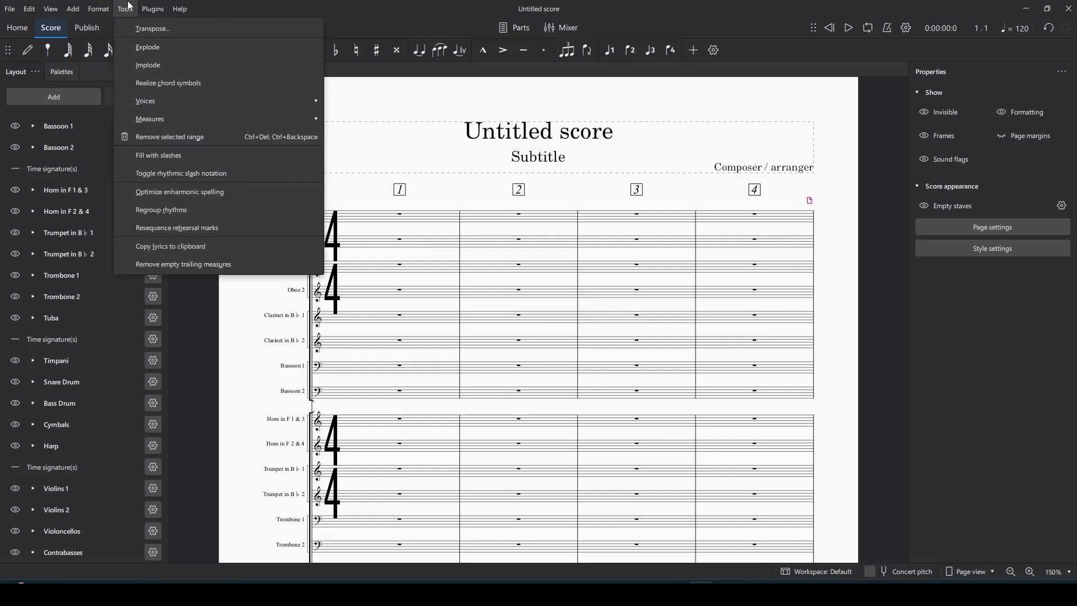
key("alt+Tab")
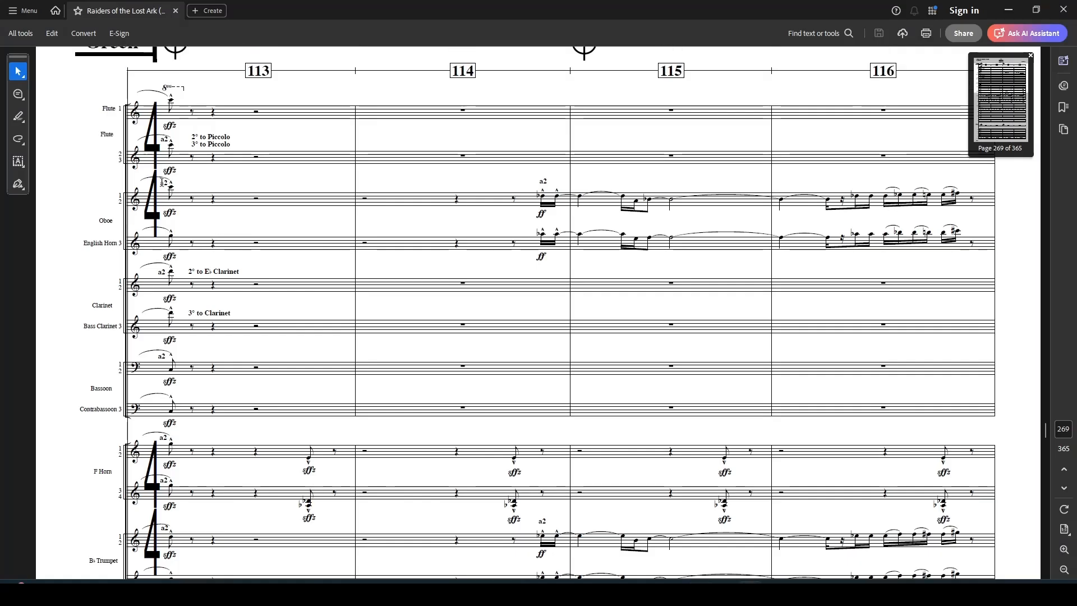
scroll(108, 286, "down", 5)
key("alt+Tab")
scroll(337, 312, "down", 5)
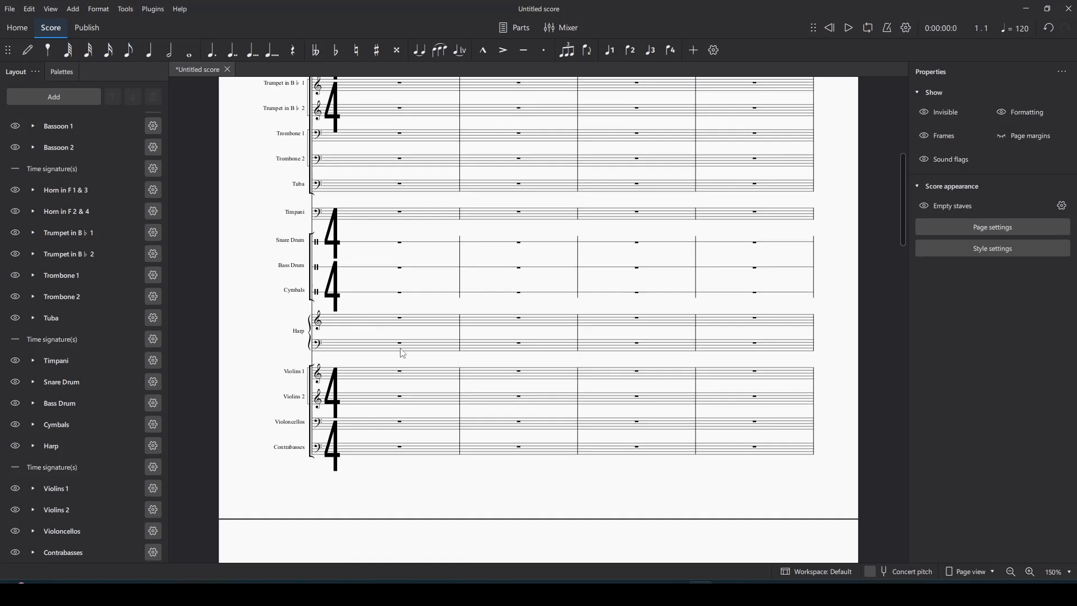
scroll(330, 342, "up", 2)
scroll(330, 342, "up", 3)
left_click(56, 97)
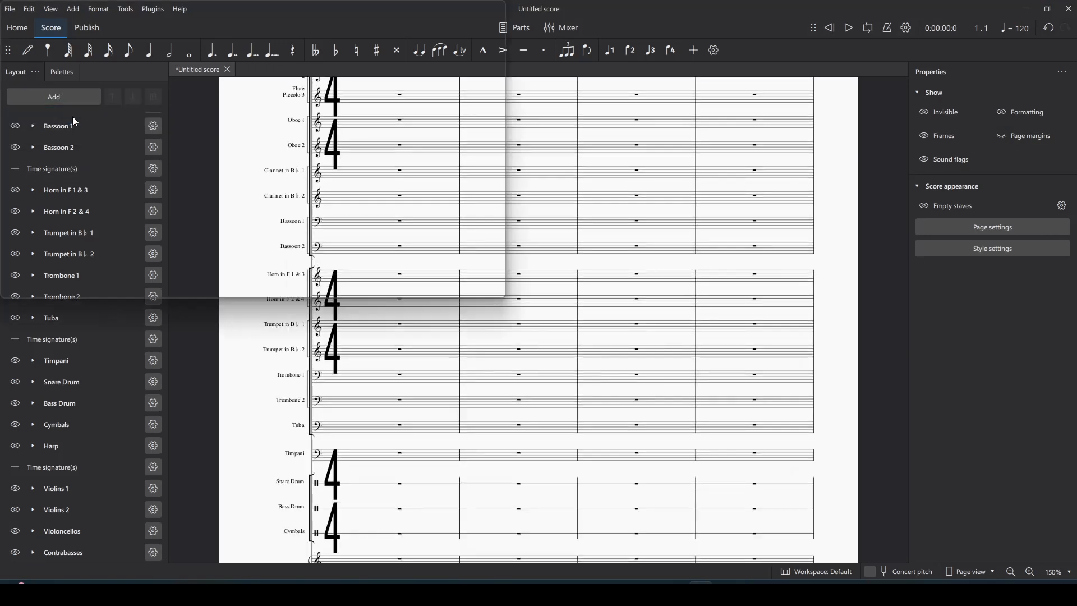
Step: Add Mixed Percussion staves to the score from a 'percu' search
type("percu")
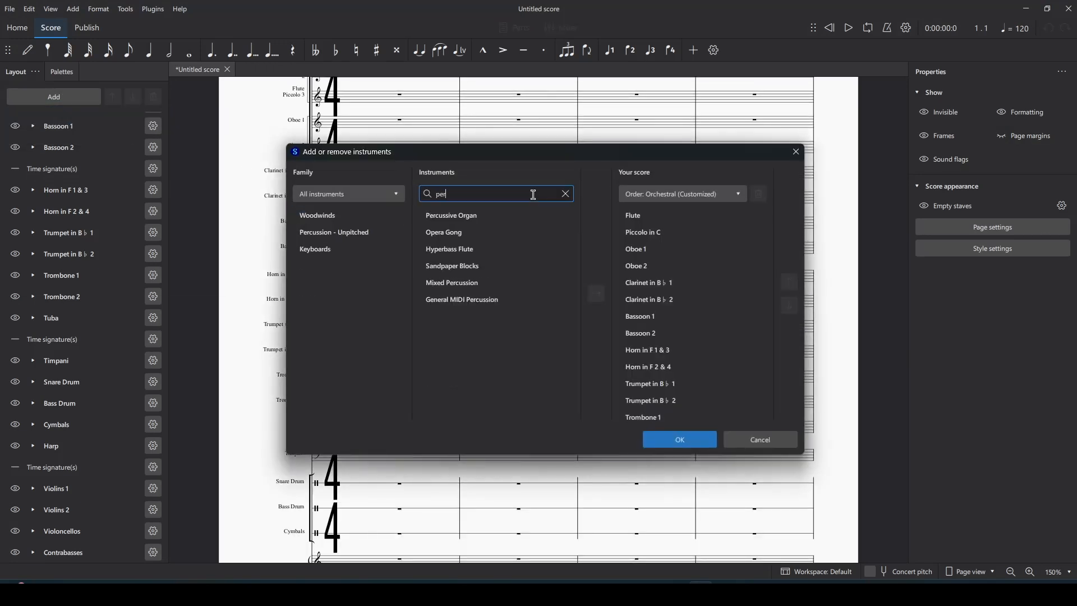
left_click(496, 233)
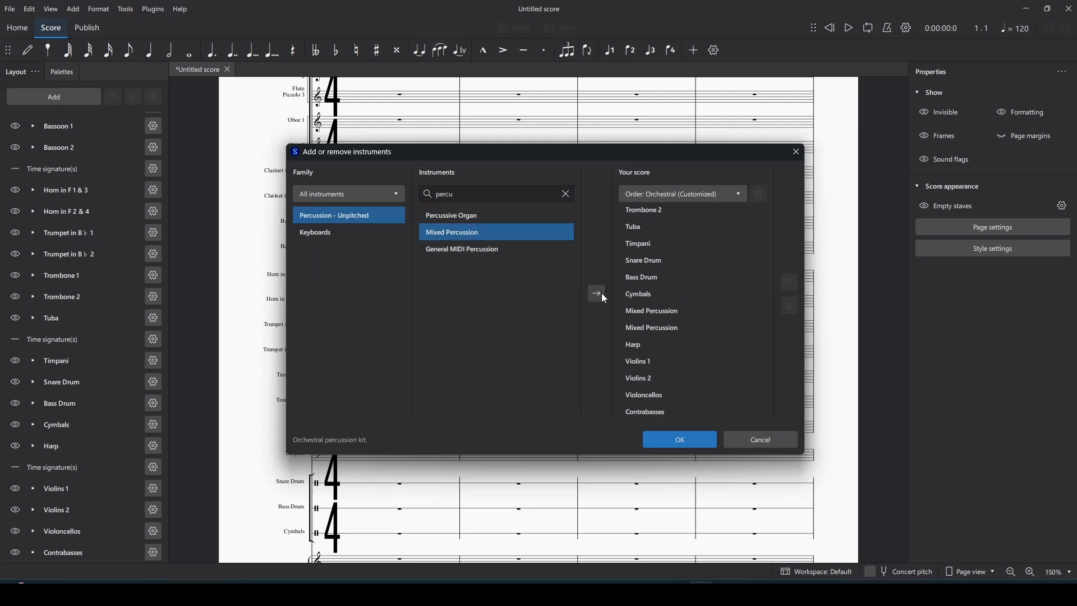
left_click(598, 293)
left_click(677, 437)
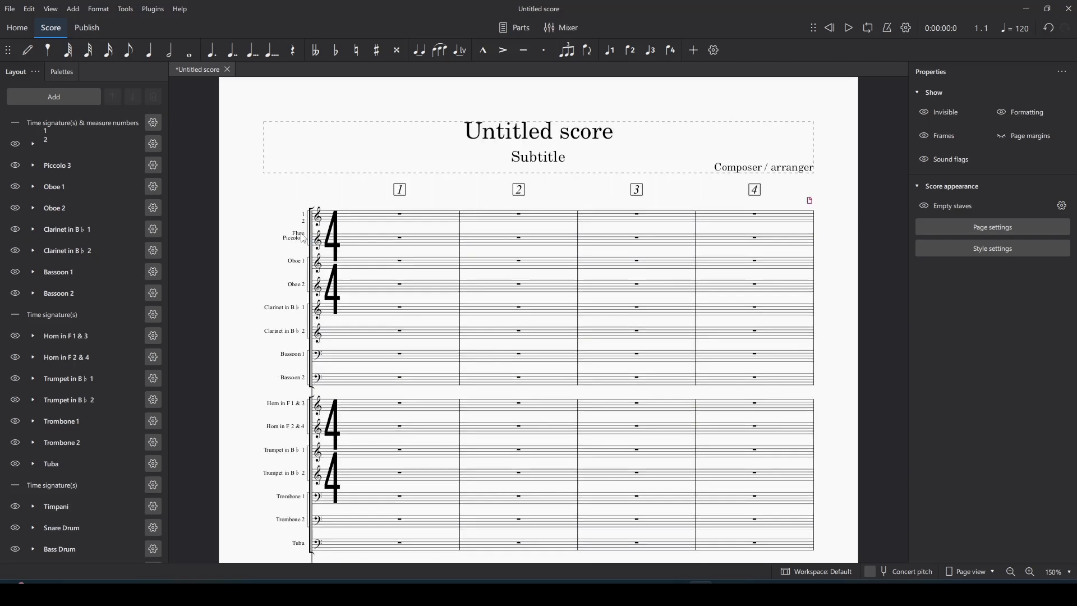
Step: Reduce the staff space to 0.029in in Page settings
left_click(125, 9)
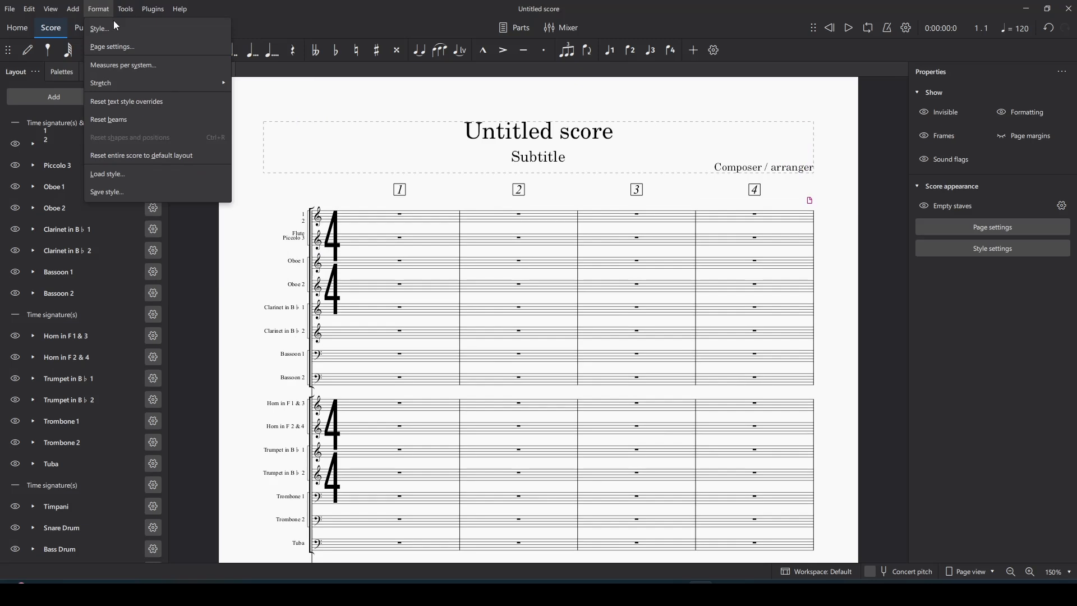
left_click(456, 328)
scroll(456, 328, "down", 5)
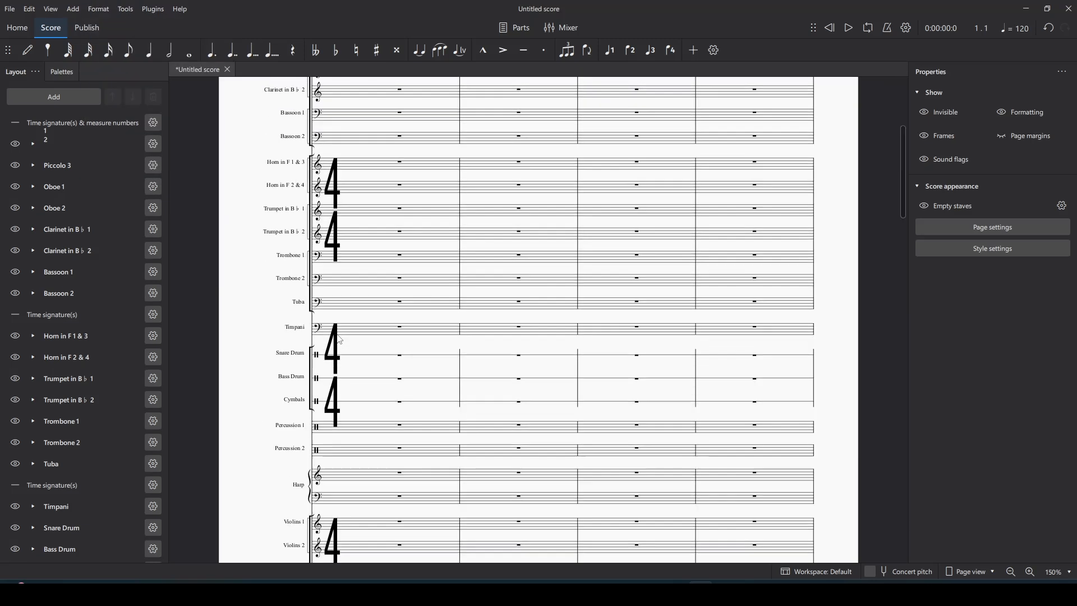
left_click(73, 9)
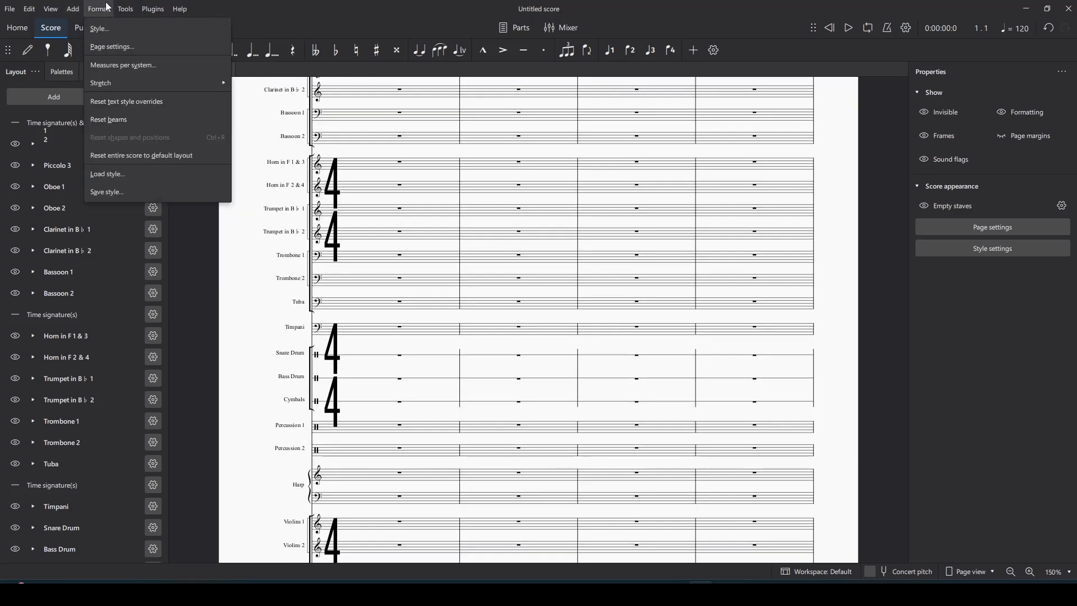
left_click(110, 49)
left_click(521, 364)
left_click(589, 430)
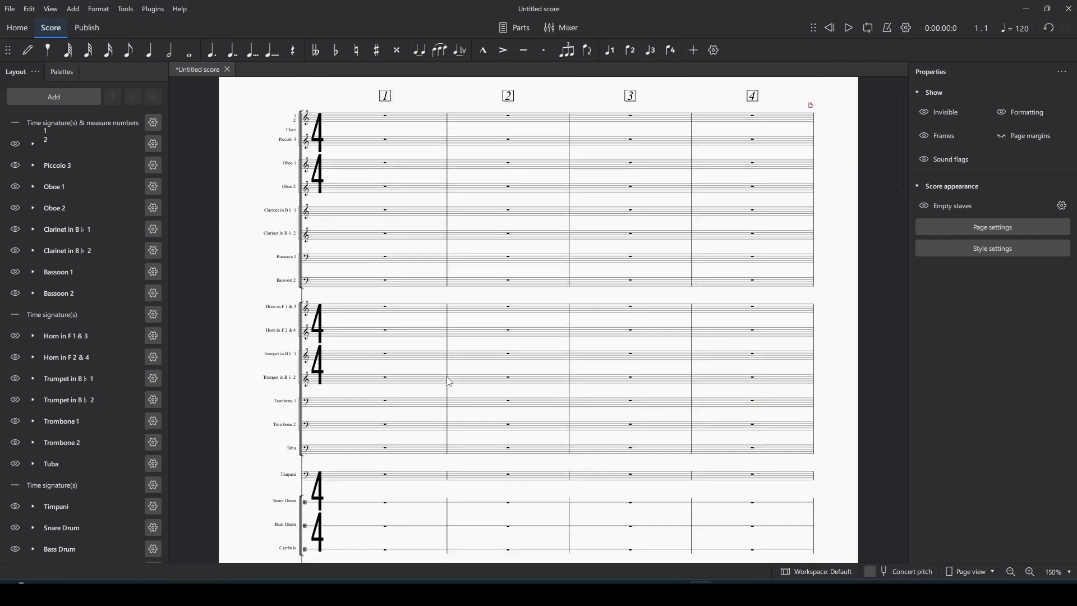
scroll(460, 373, "up", 1)
scroll(510, 301, "down", 2)
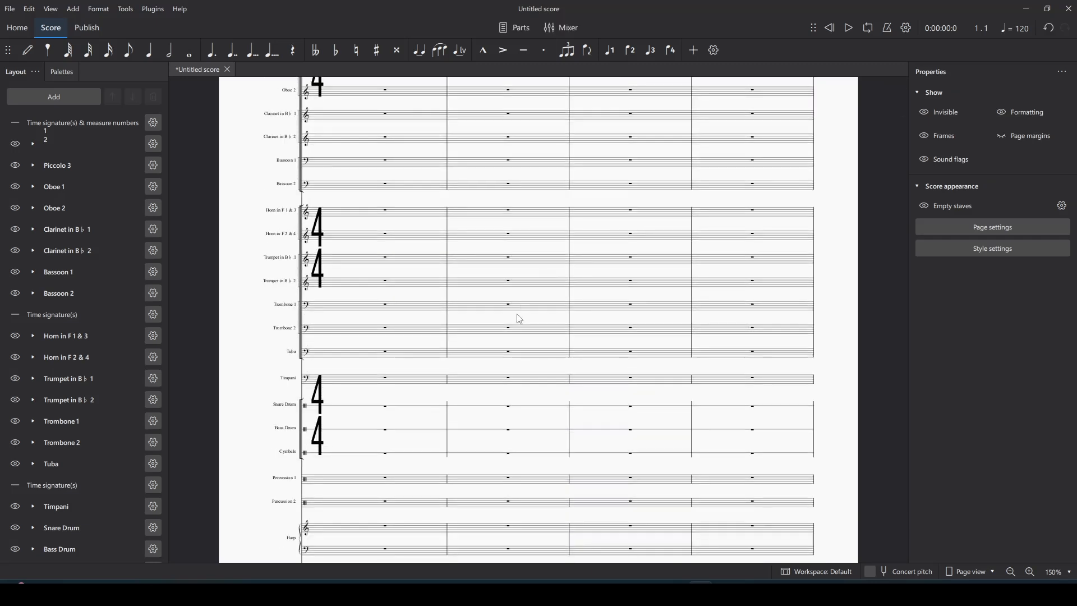
scroll(520, 320, "up", 2)
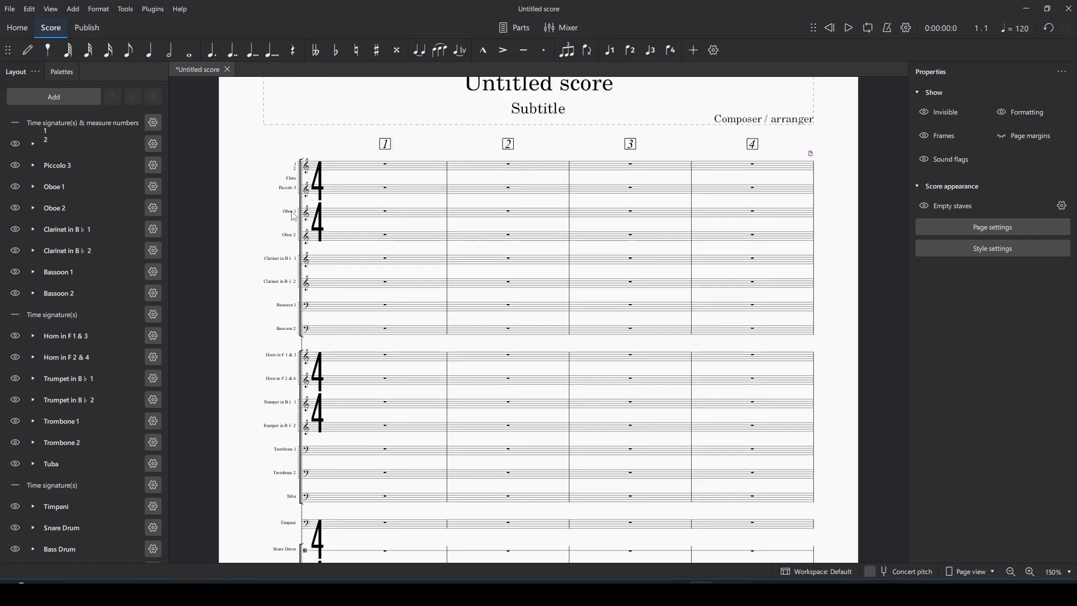
Step: Zoom to 200% and relabel Oboe 1 with stacked long name 1, 2, Oboe and short name 1
left_click(1030, 571)
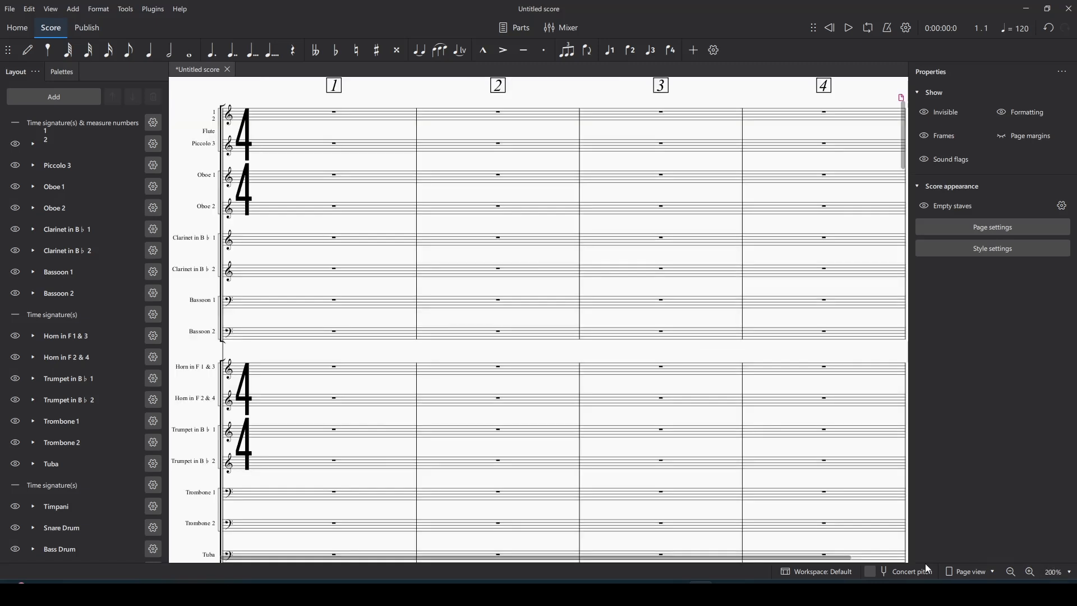
scroll(385, 457, "up", 2)
scroll(389, 453, "down", 8)
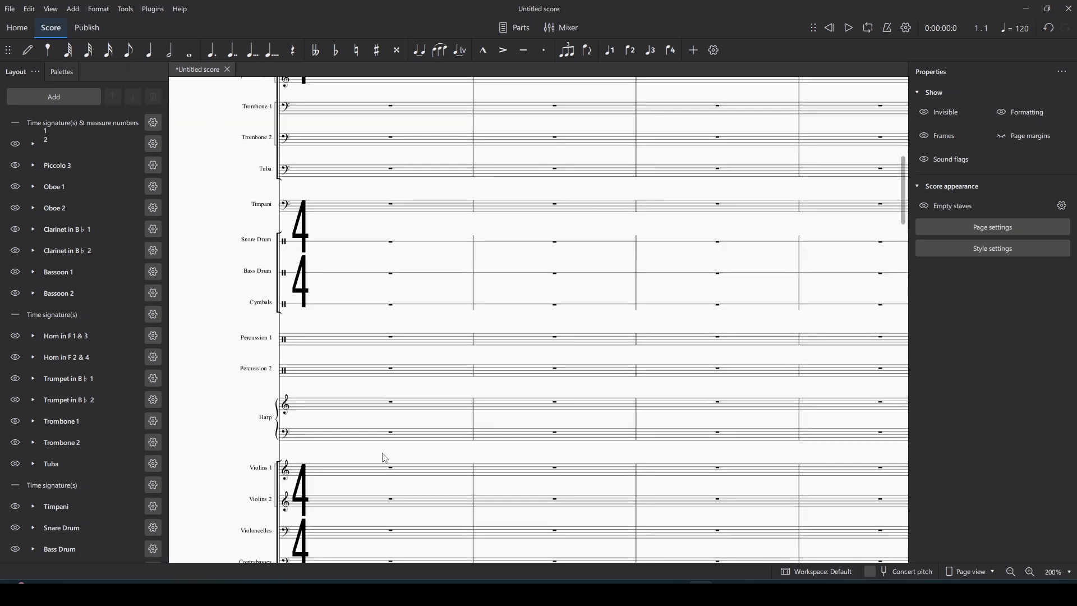
scroll(391, 455, "up", 7)
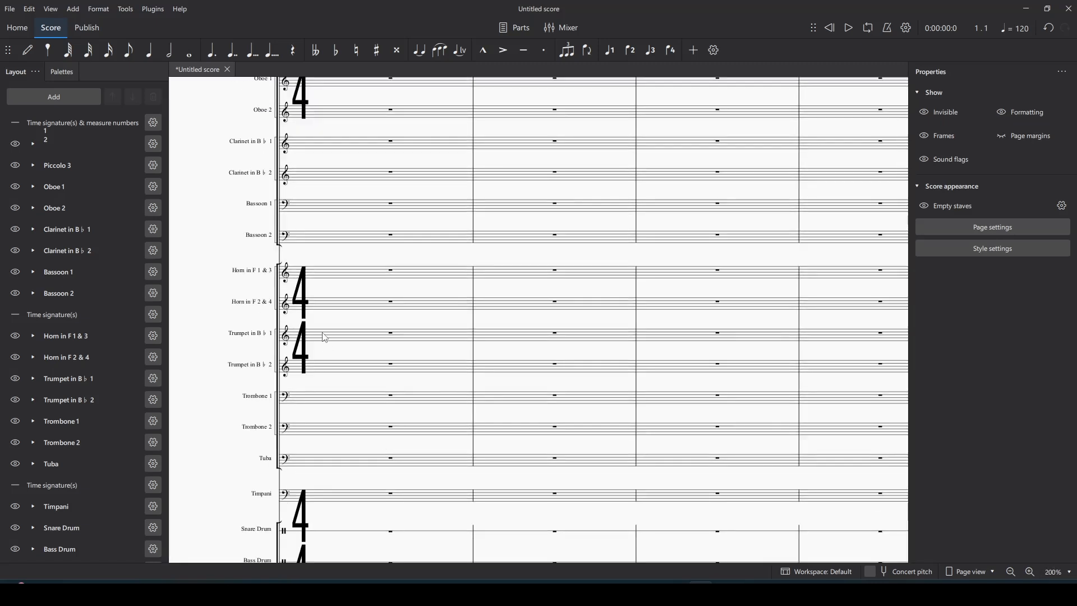
double_click(271, 227)
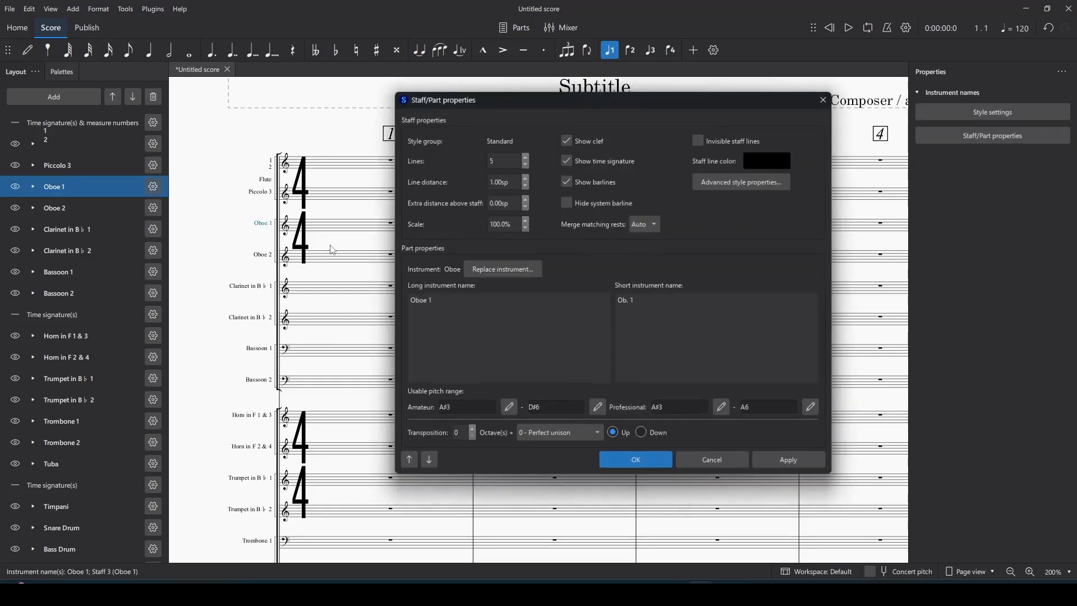
key("ctrl+a")
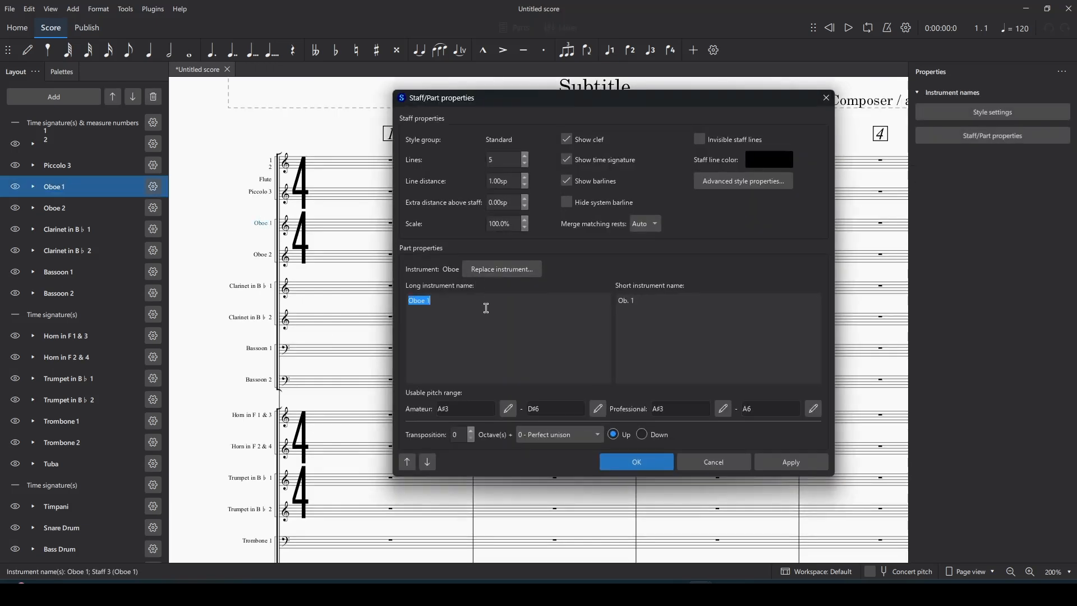
type("1")
key("Return")
type("2")
key("Return")
key("ctrl+a")
type("1")
left_click(650, 465)
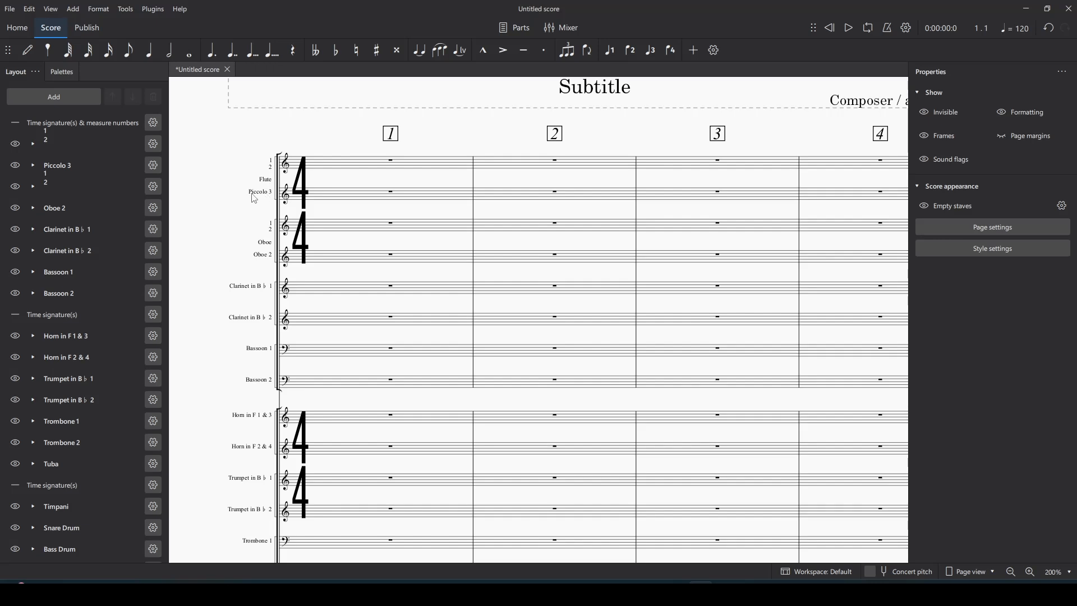
Step: Rename Oboe 2's long and short names to 3
double_click(267, 255)
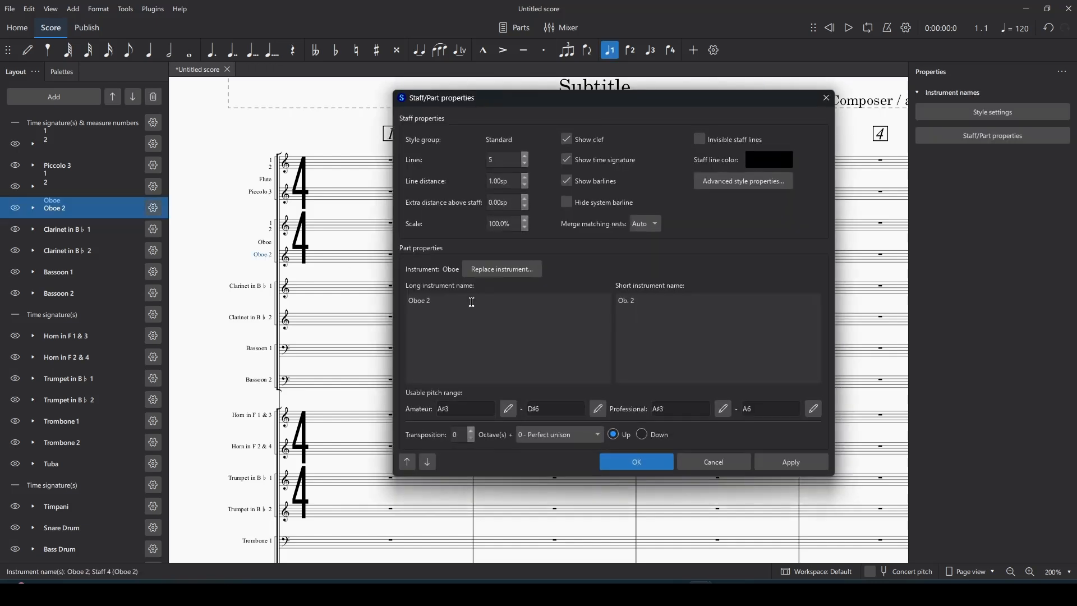
left_click_drag(430, 300, 392, 301)
type("3")
left_click_drag(644, 302, 616, 301)
type("3")
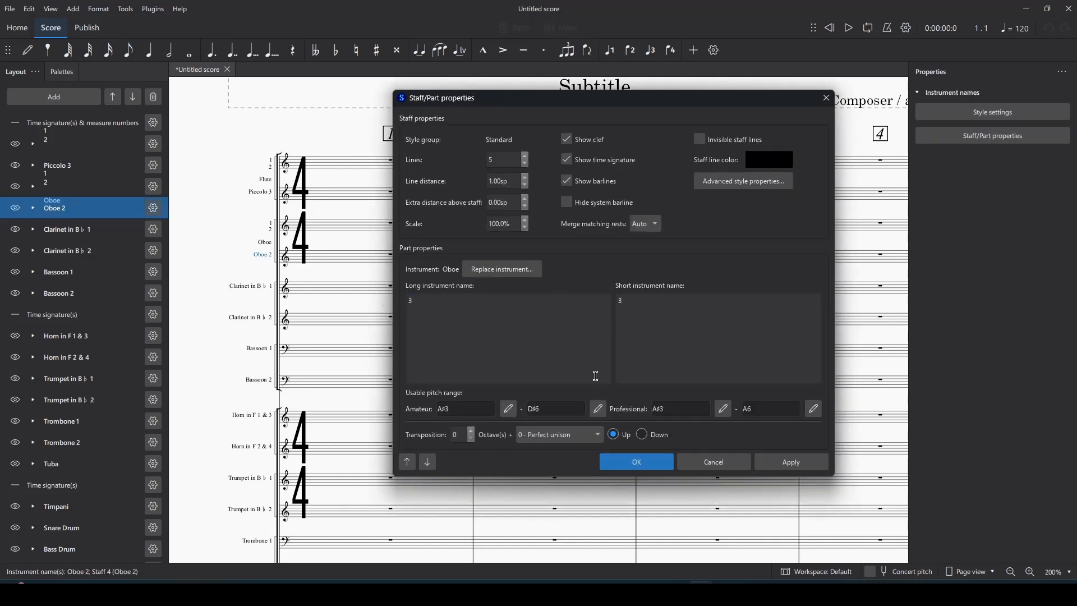
left_click(636, 462)
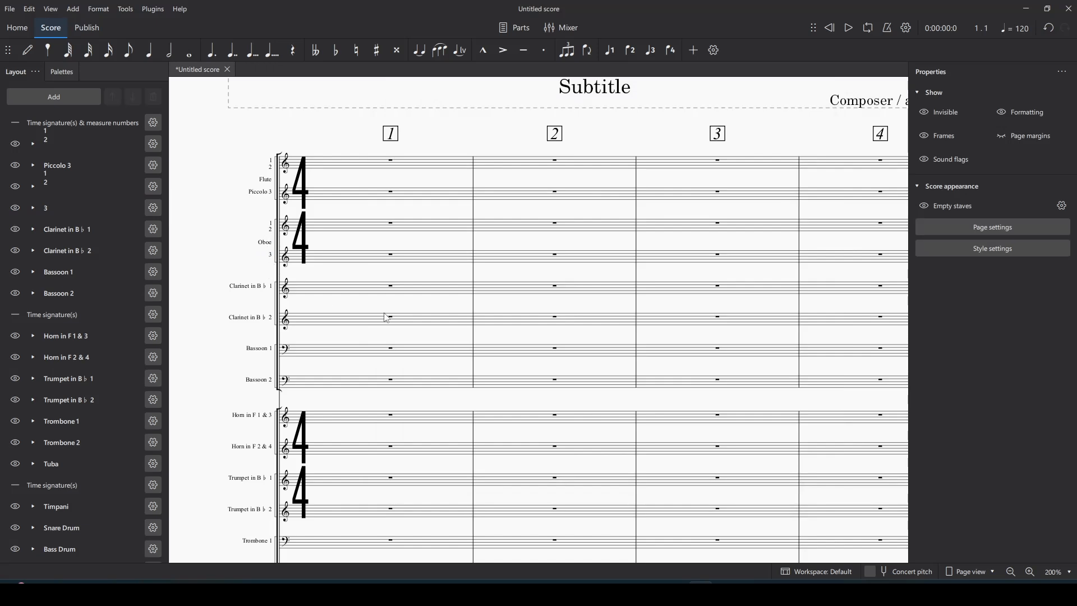
Step: Replace 'Horn in F 1 & 3' with the stacked long and short labels 1, 2, Horn, checking the reference PDF
scroll(285, 235, "down", 3)
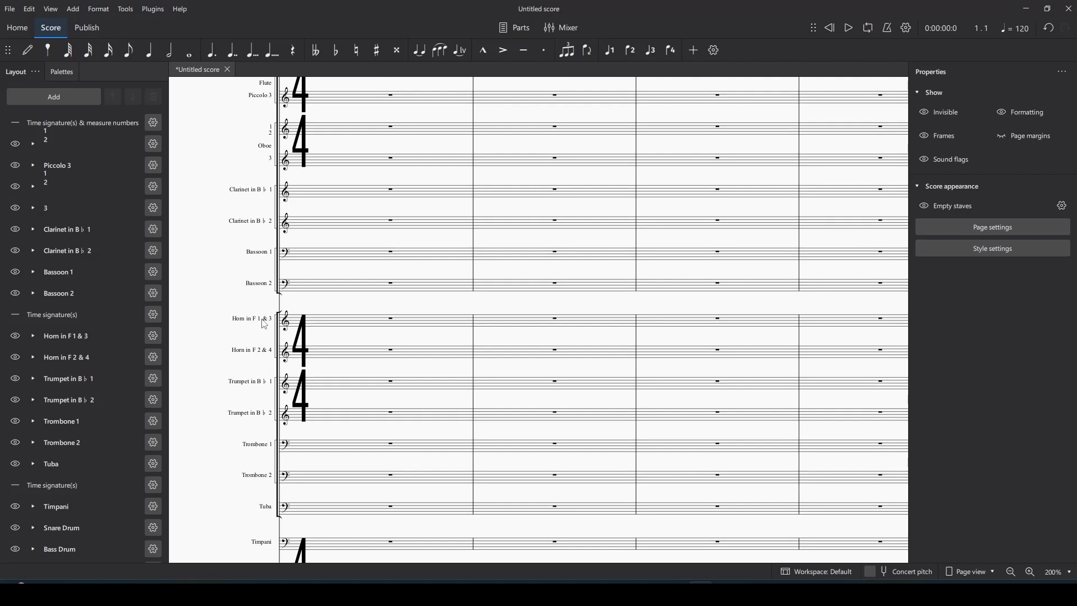
double_click(262, 322)
triple_click(487, 328)
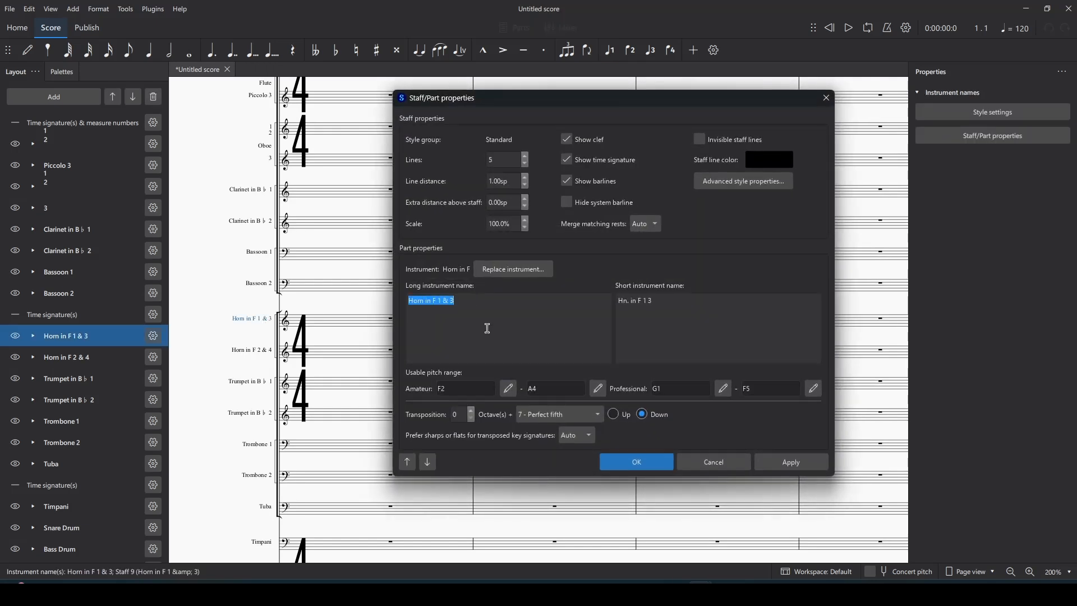
type("1")
triple_click(645, 303)
type("1")
key("Return")
type("2")
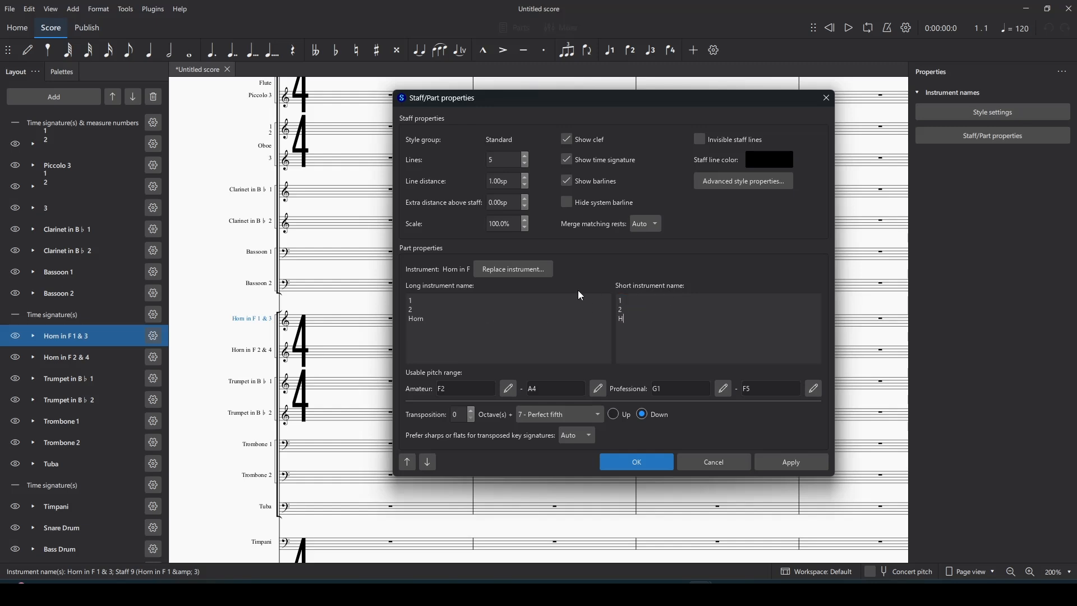
left_click(637, 462)
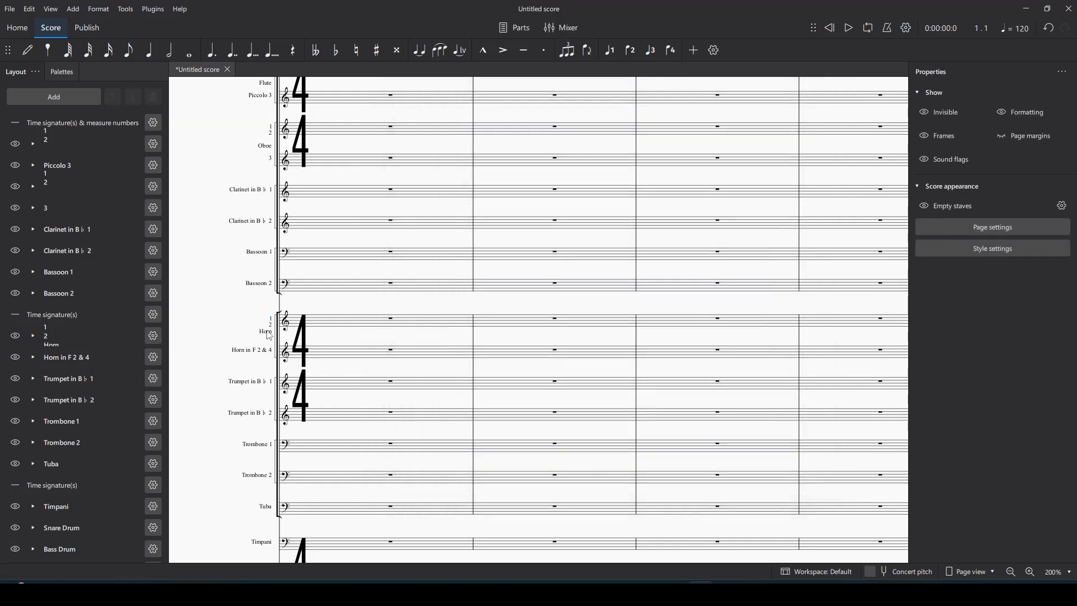
left_click(750, 586)
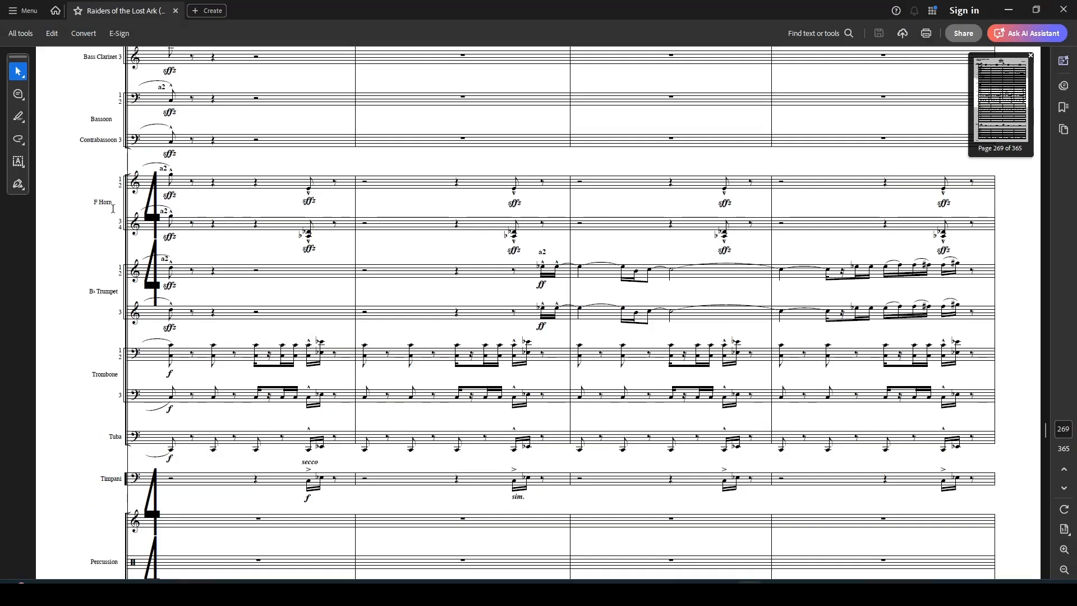
key("alt+Tab")
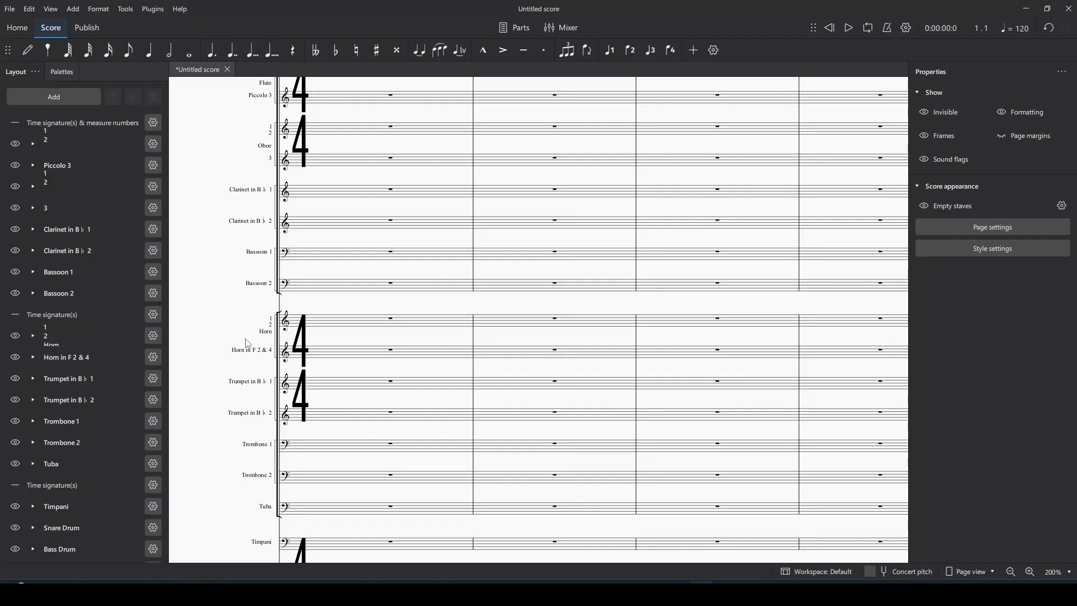
Step: Change Trumpet in B♭ 1's long instrument name to 'B♭ Trumpet'
double_click(252, 387)
left_click(427, 302)
key("ctrl+a")
type("B♭")
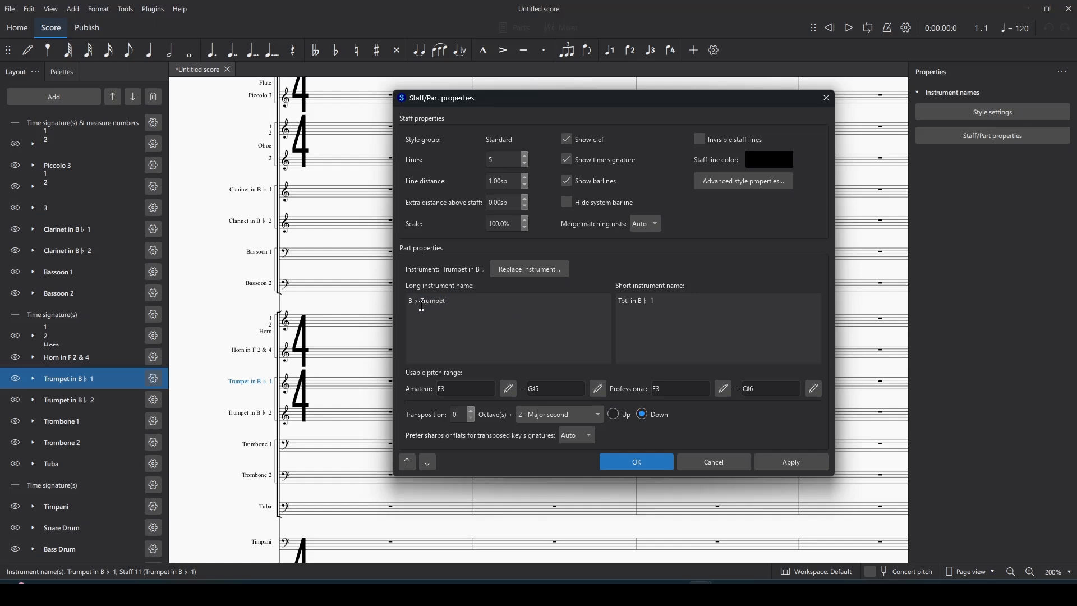
left_click(637, 462)
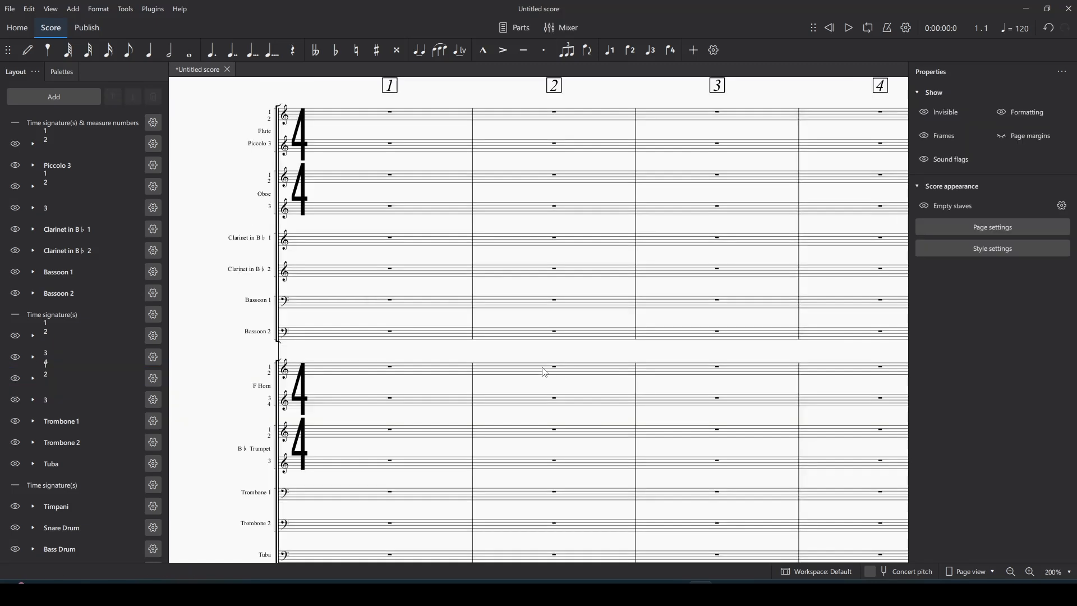
Step: Scroll through the score to review the new horn and trumpet labels
scroll(575, 432, "down", 3)
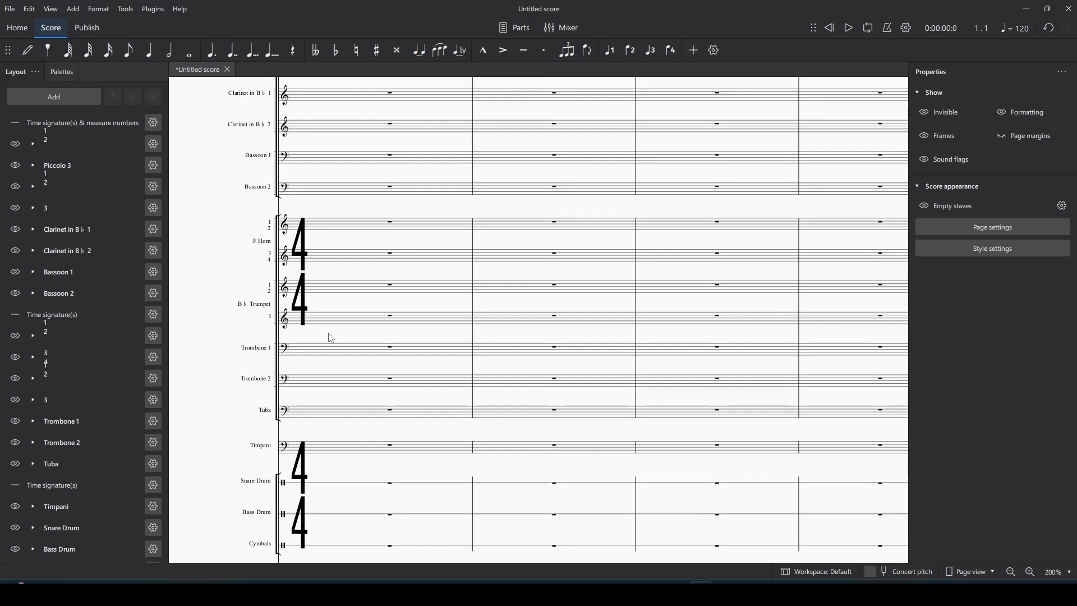
key("ctrl+a")
scroll(325, 293, "up", 2)
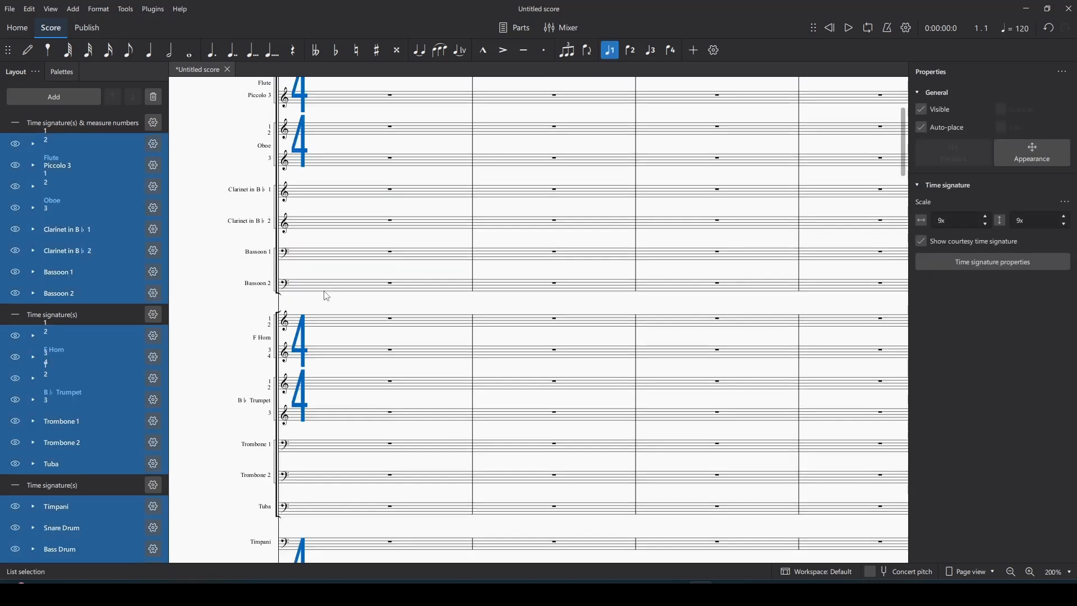
key("Escape")
scroll(363, 310, "up", 2)
scroll(315, 271, "down", 6)
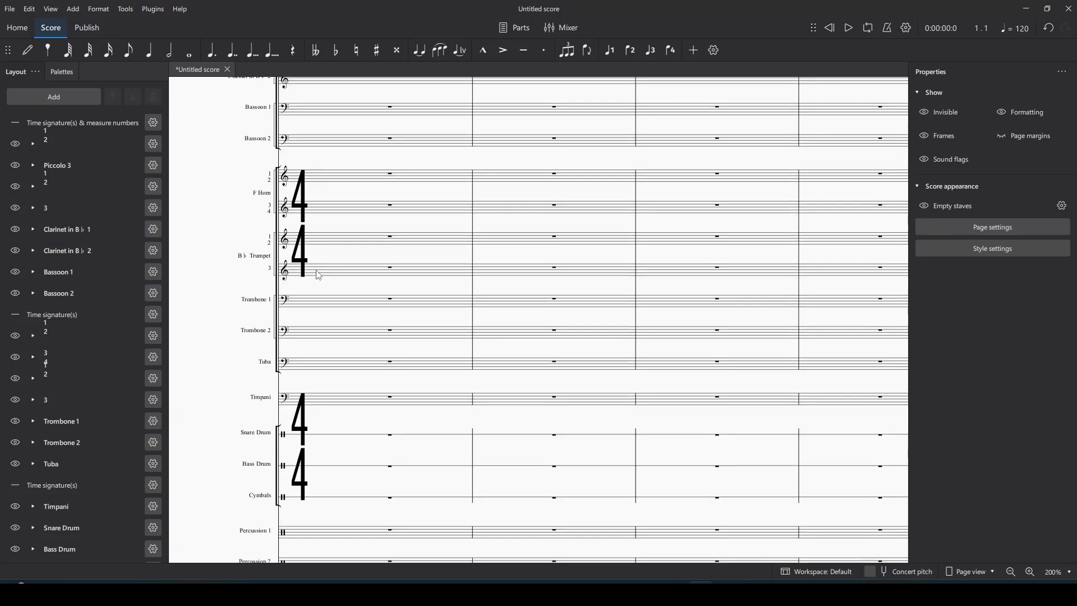
scroll(707, 354, "down", 2)
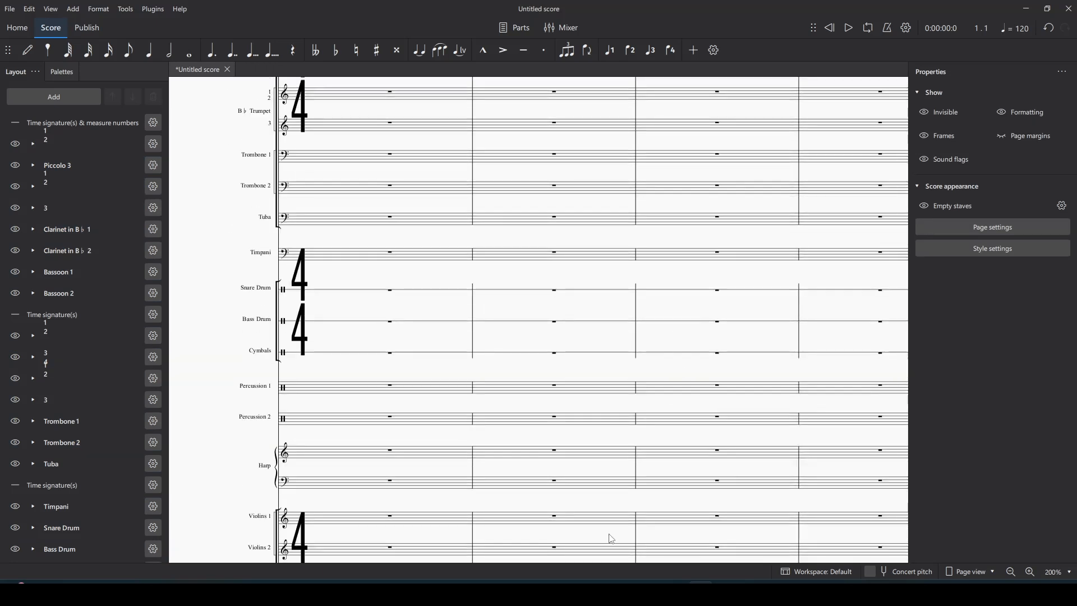
left_click_drag(742, 561, 781, 555)
scroll(423, 449, "up", 8)
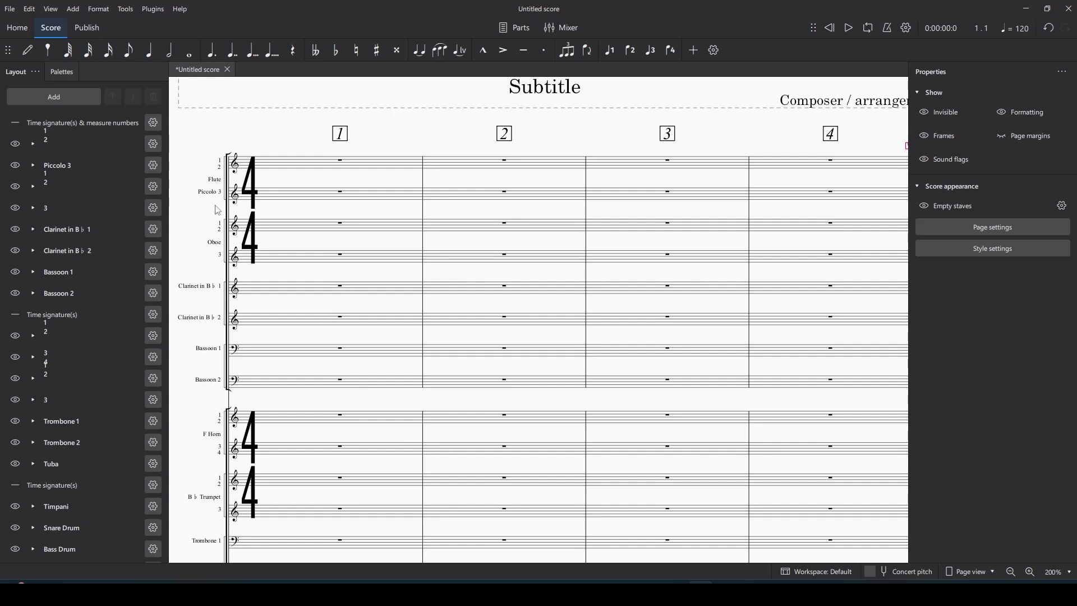
scroll(217, 210, "down", 3)
Step: Set the Title and Subtitle text styles to the Times New Roman font
left_click(98, 9)
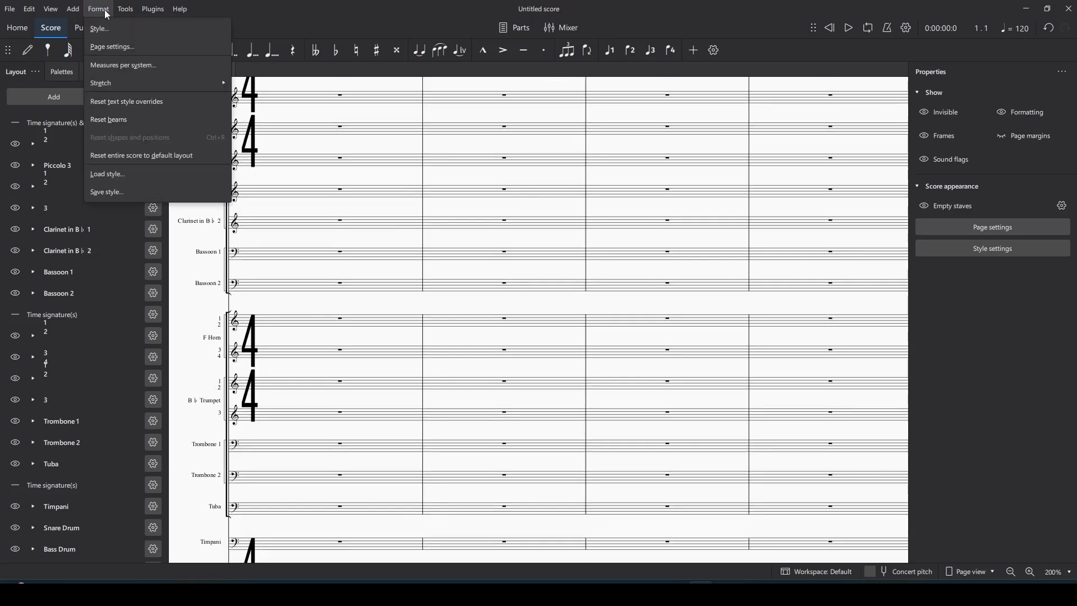
left_click(113, 28)
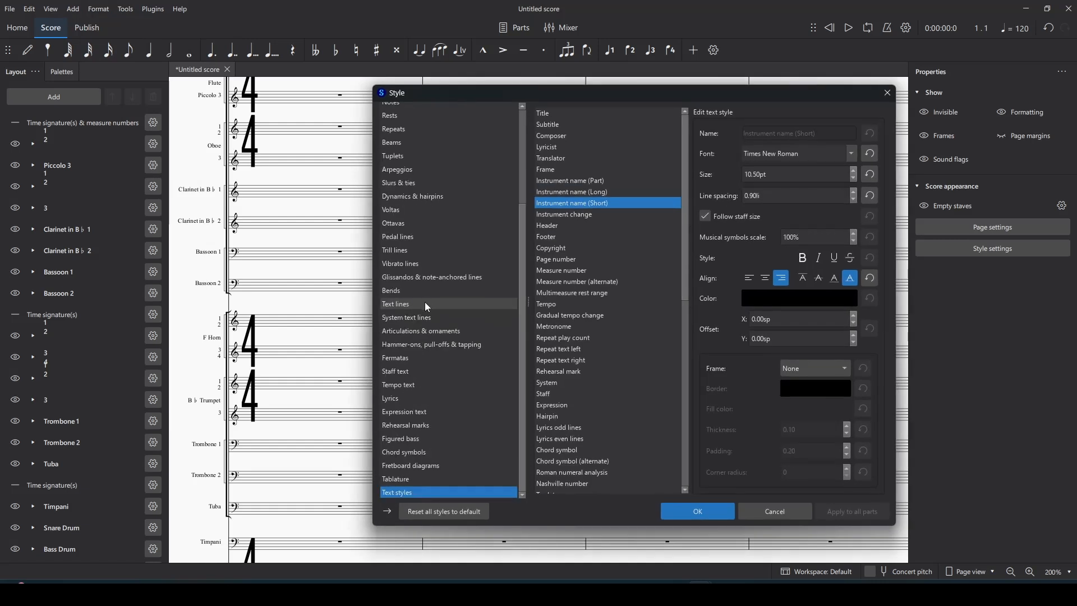
left_click(591, 114)
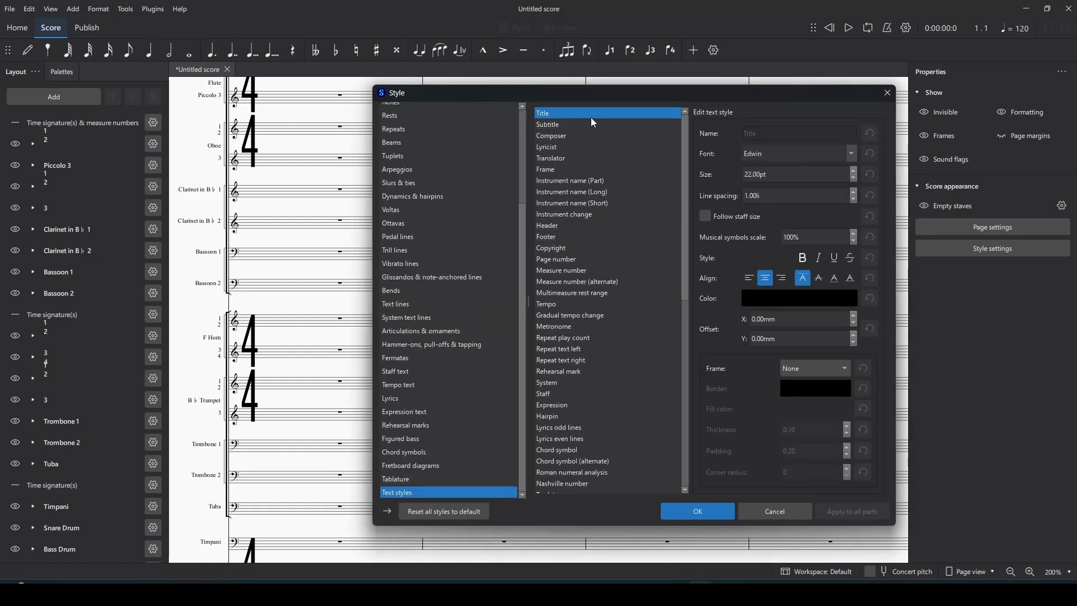
double_click(752, 153)
type("tim")
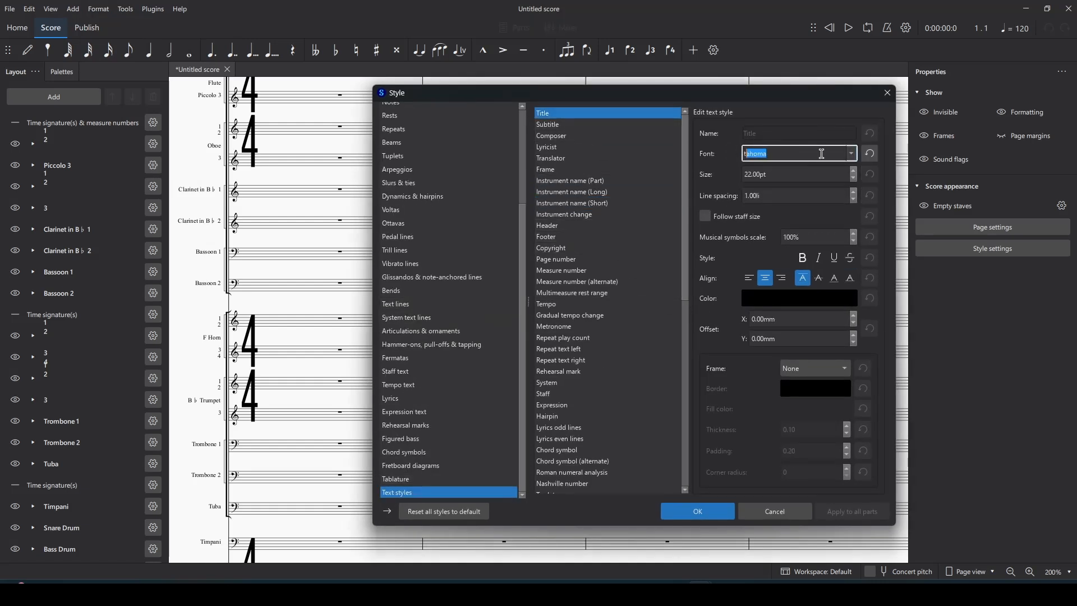
left_click(646, 124)
double_click(791, 150)
type("times New R")
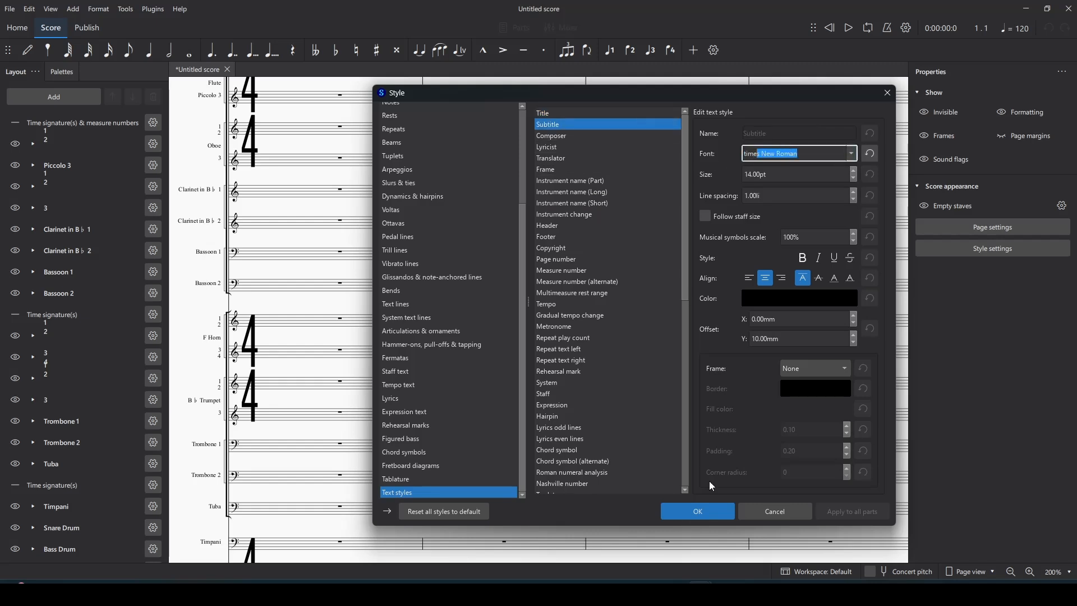
left_click(729, 511)
Step: Change the score title to bold '1M1'
left_click(589, 156)
double_click(589, 156)
key("ctrl+a")
key("ctrl+b")
type("1M1")
key("Escape")
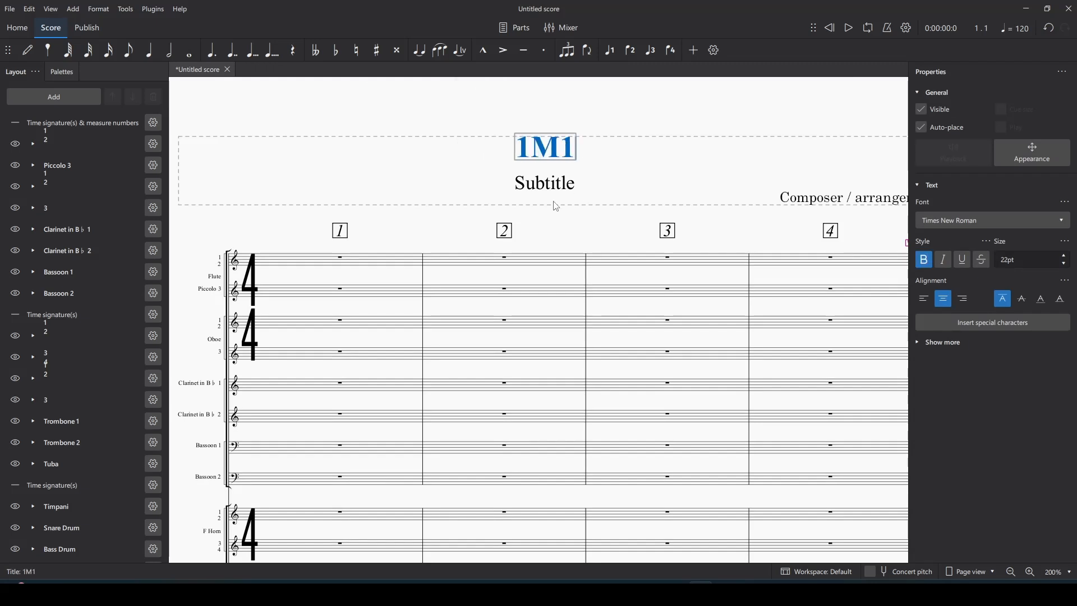
Step: Replace the subtitle placeholder with '"Opening"' in bold italic
left_click(547, 184)
double_click(547, 184)
key("ctrl+a")
key("BackSpace")
type("\"Opening\"")
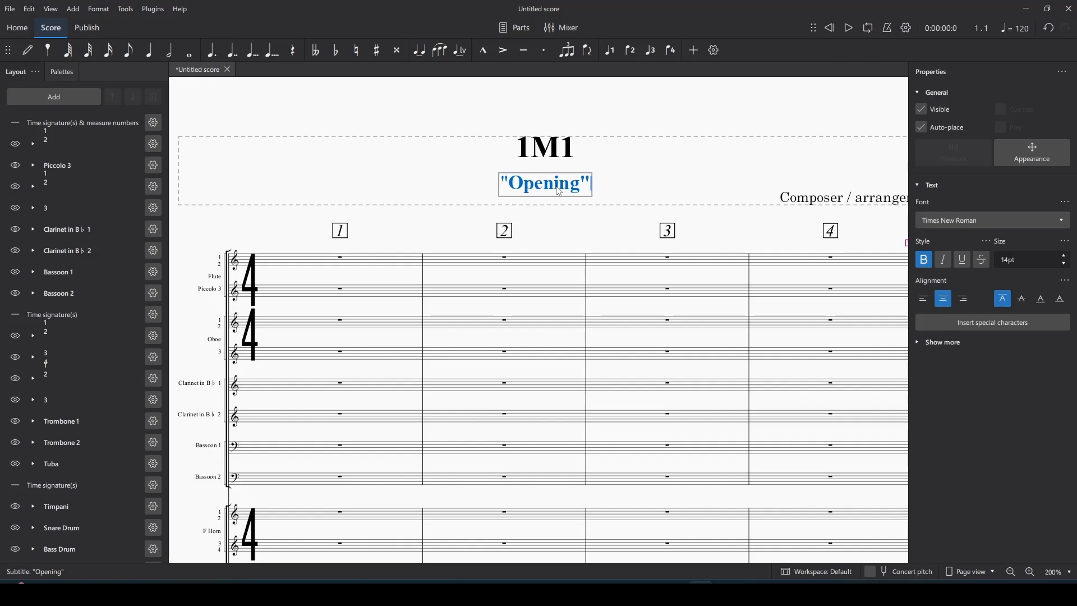
key("ctrl+a")
key("ctrl+b")
key("Escape")
key("ctrl+i")
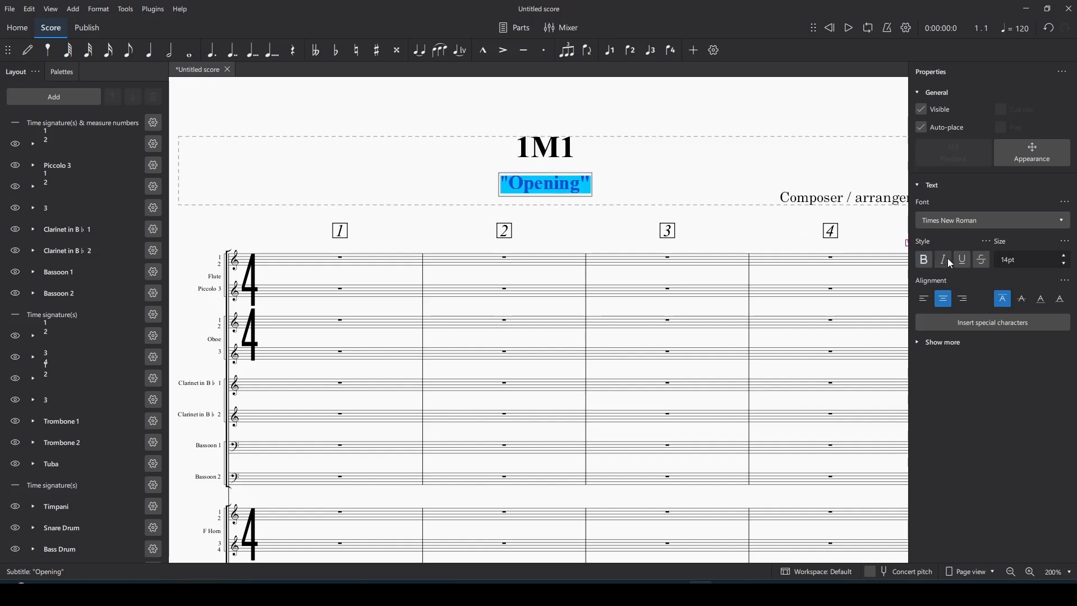
key("Escape")
Step: Enter the composer's name in the composer credit, then view the full page in Publish
left_click(835, 199)
double_click(834, 199)
key("ctrl+a")
type("John Williams")
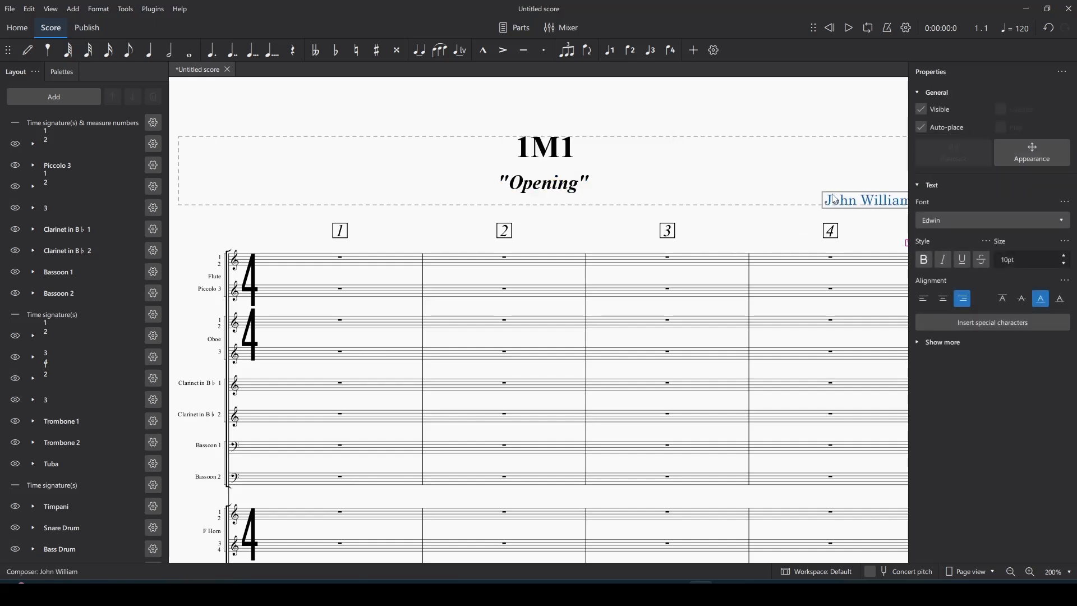
left_click(776, 225)
left_click(1018, 574)
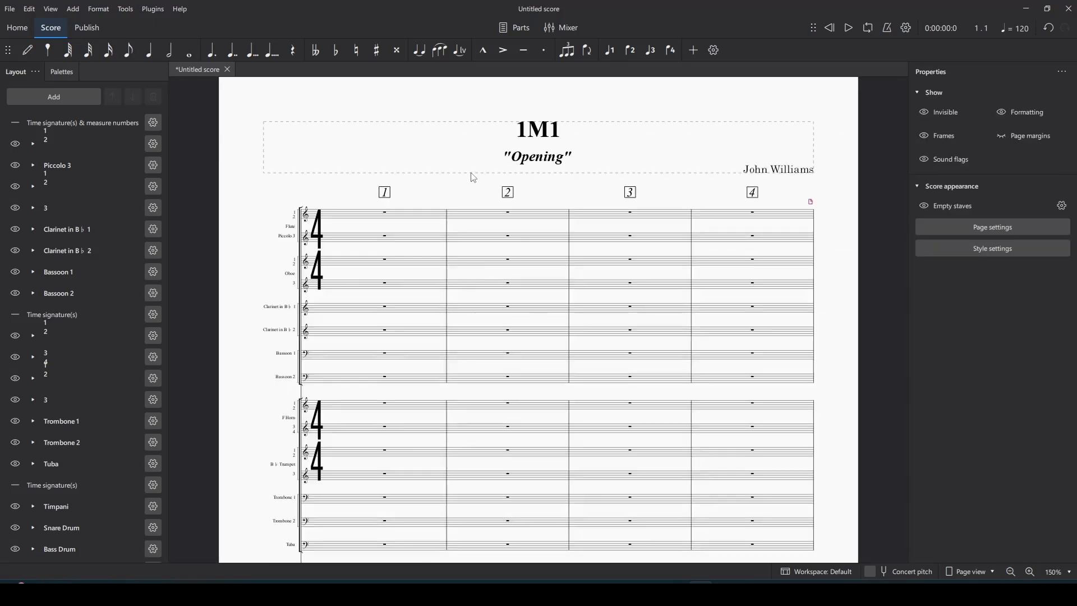
left_click(87, 27)
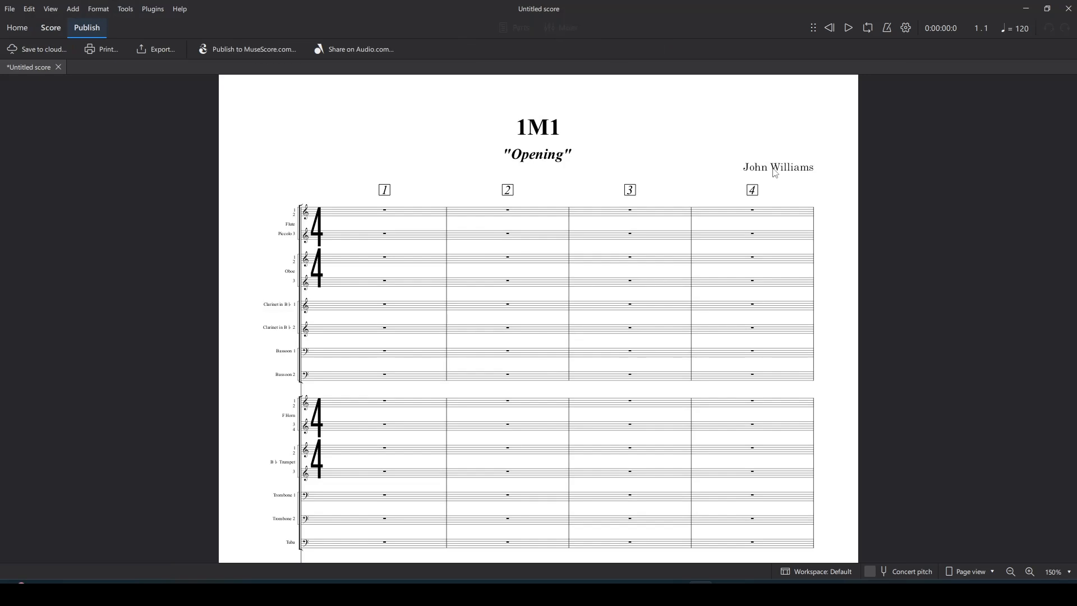
scroll(774, 171, "down", 10)
scroll(768, 180, "up", 10)
scroll(766, 186, "down", 5)
scroll(355, 206, "up", 3)
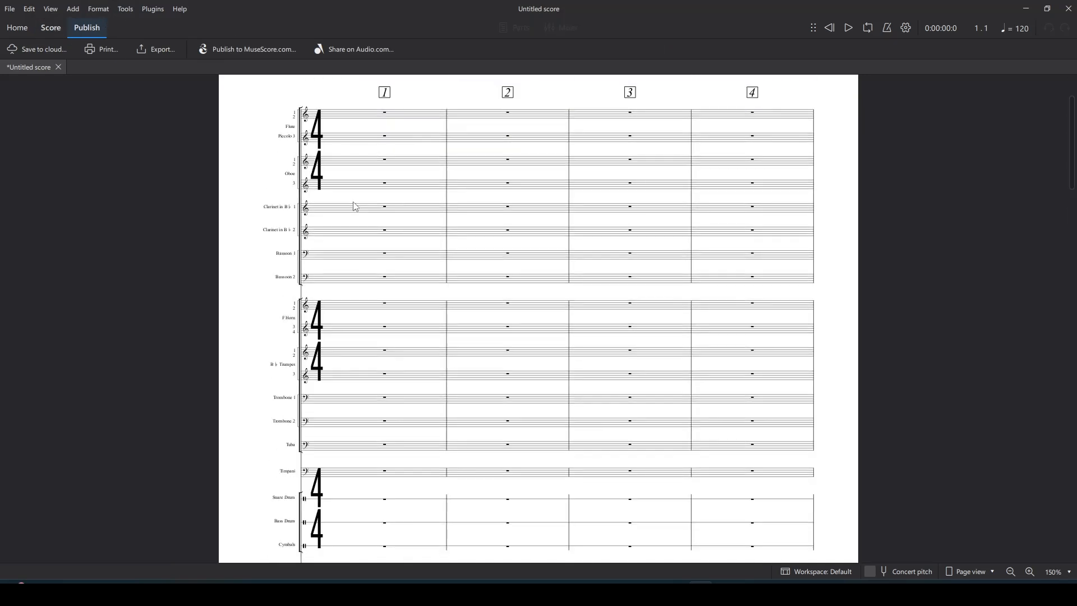
scroll(344, 261, "down", 5)
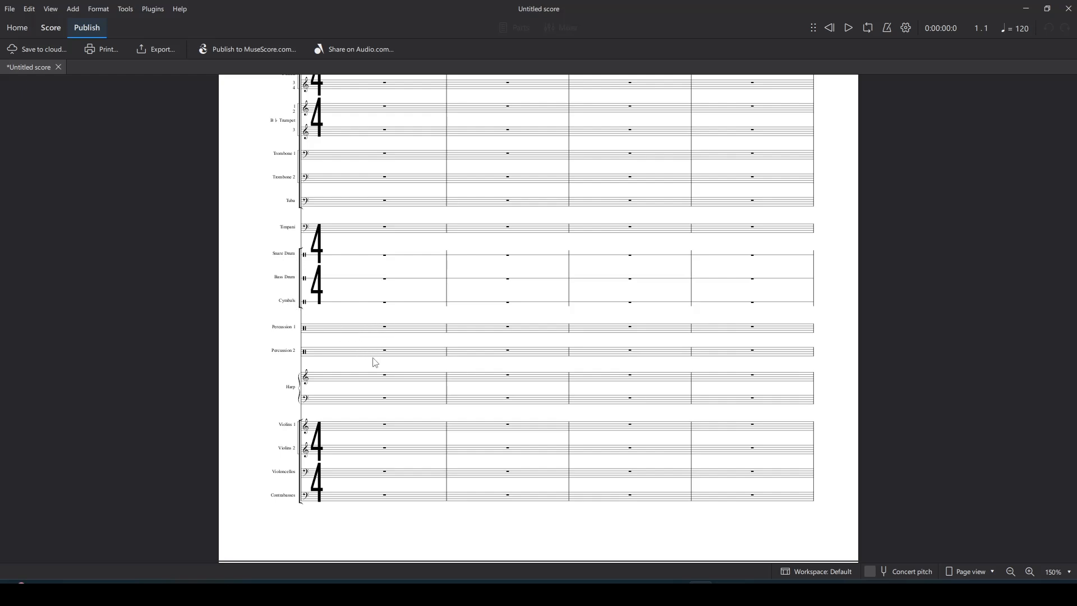
Step: Switch back to the Score editing view and scroll through the first page
left_click(51, 28)
scroll(533, 368, "up", 3)
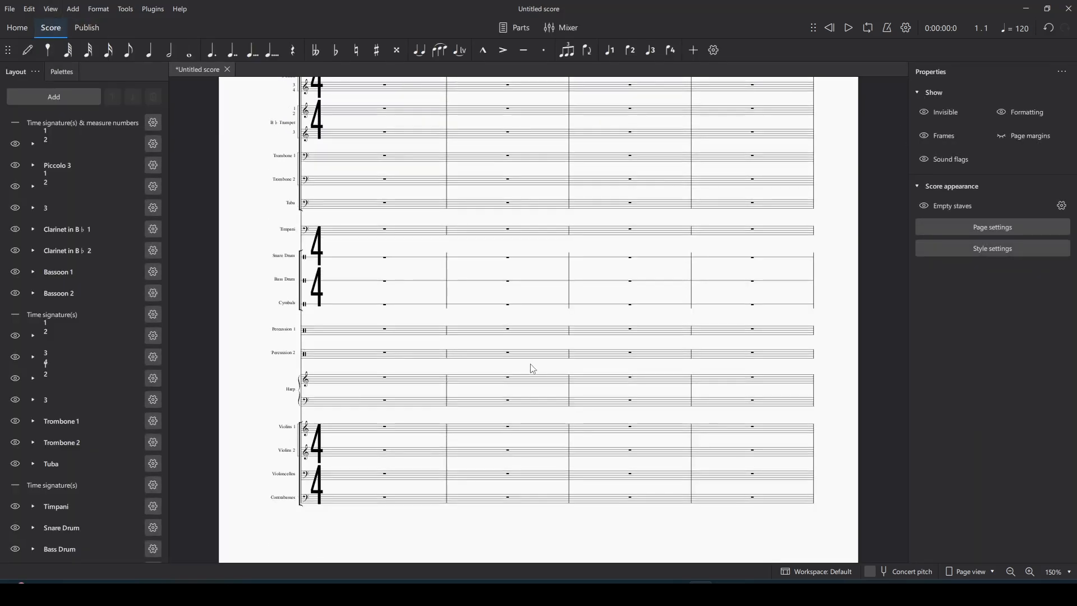
scroll(533, 369, "up", 3)
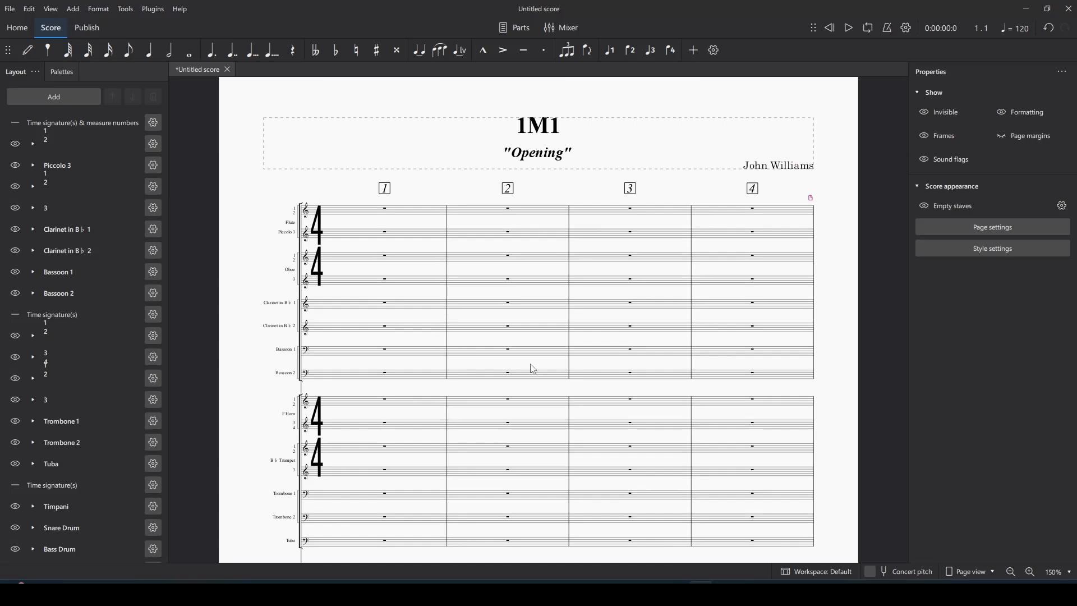
scroll(533, 368, "down", 2)
scroll(533, 368, "up", 2)
scroll(533, 369, "down", 3)
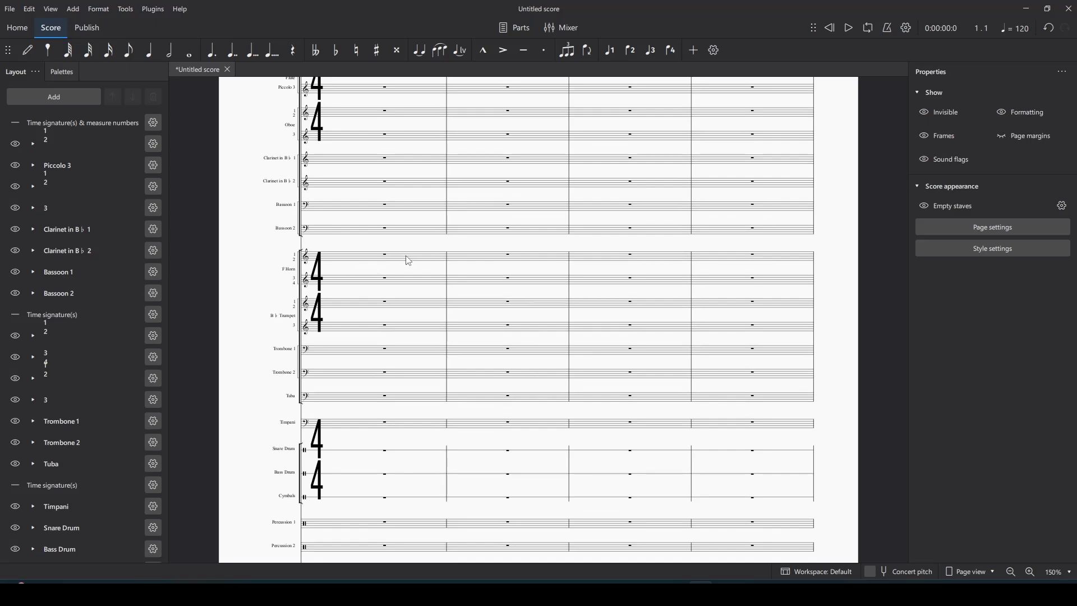
scroll(496, 284, "down", 2)
scroll(699, 357, "down", 1)
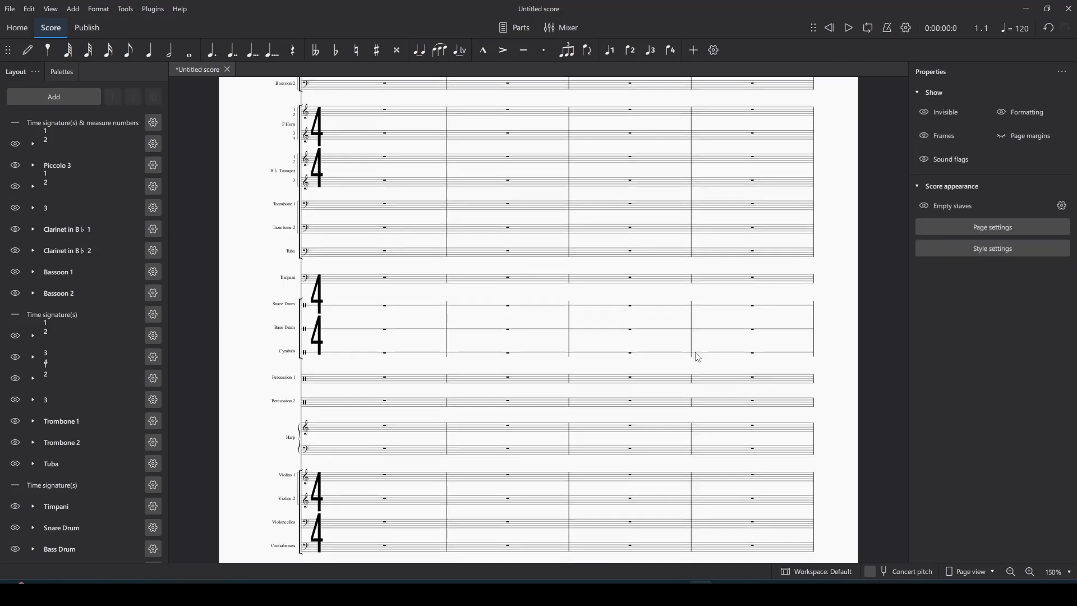
scroll(698, 356, "up", 3)
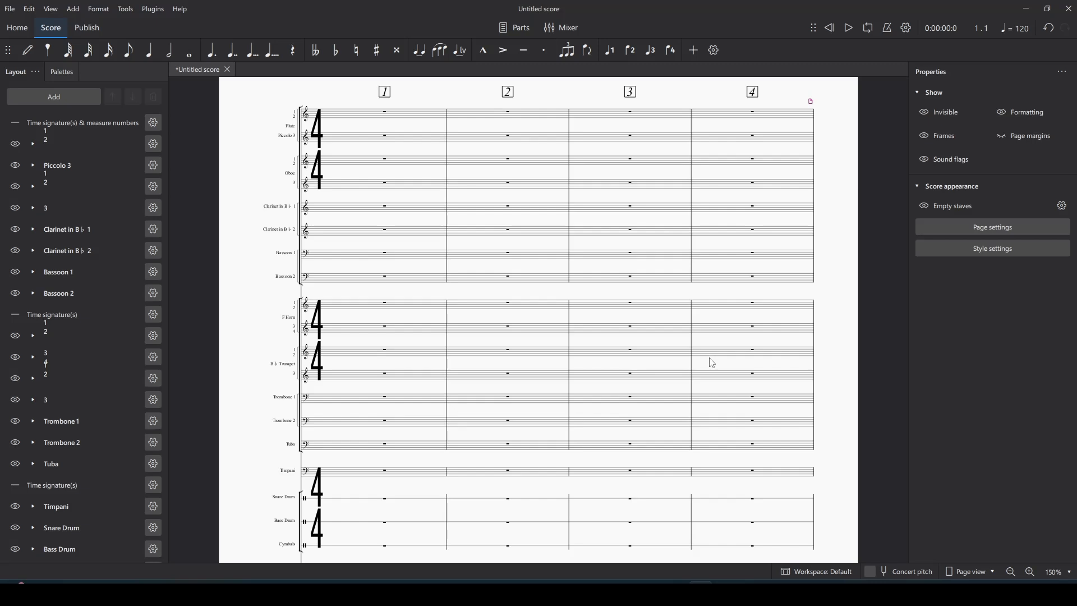
Step: Zoom in on the score, then back out to 150%
left_click(1030, 572)
left_click(1011, 571)
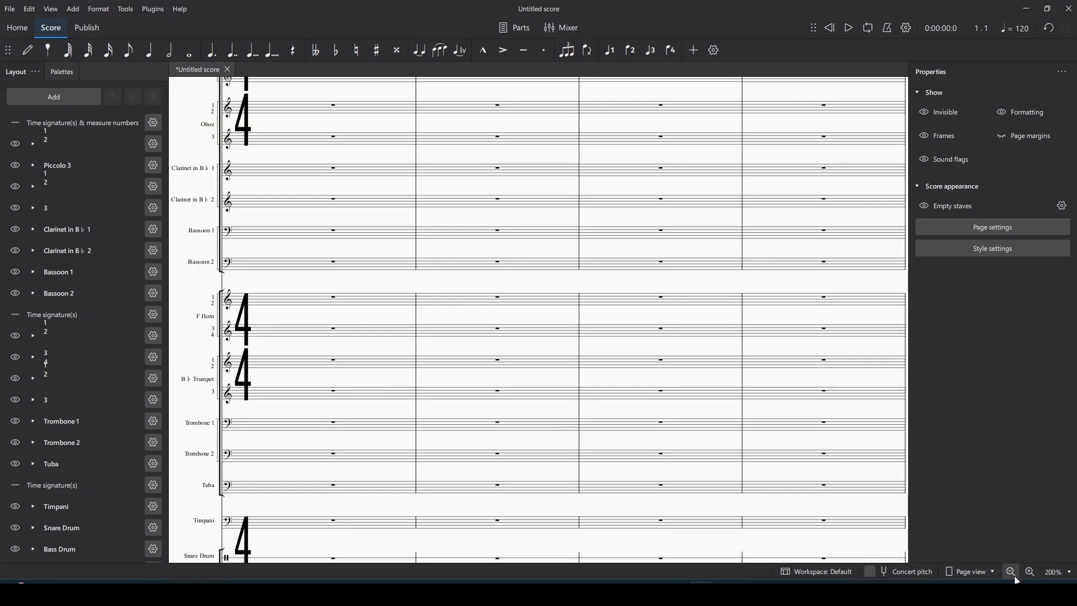
scroll(724, 474, "up", 3)
left_click_drag(904, 154, 870, 151)
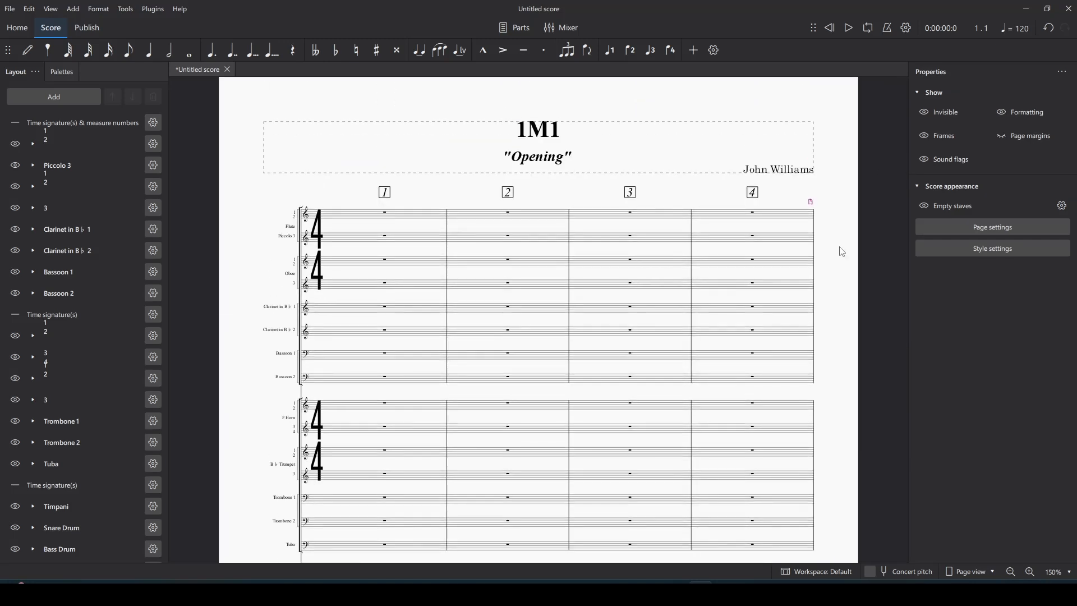